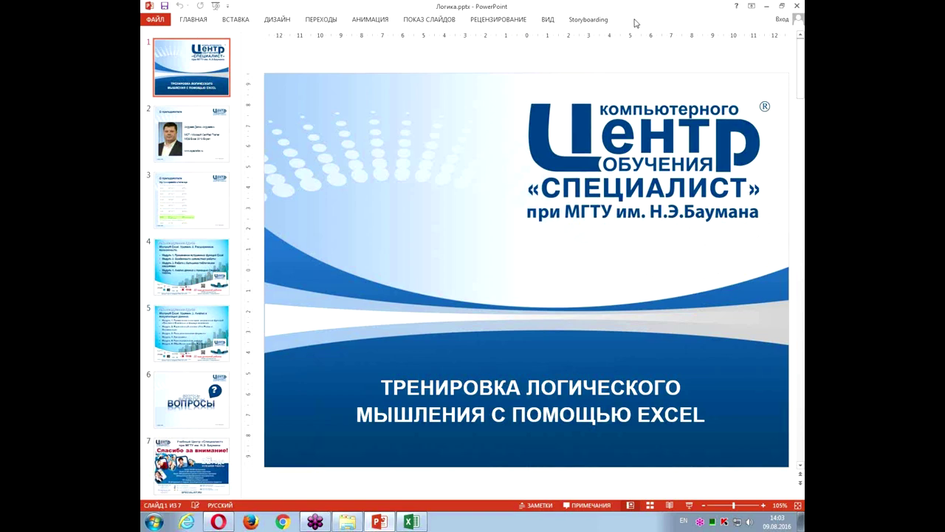
Briefly run the title slide full screen, then select slide 2, О преподавателе
key("F5")
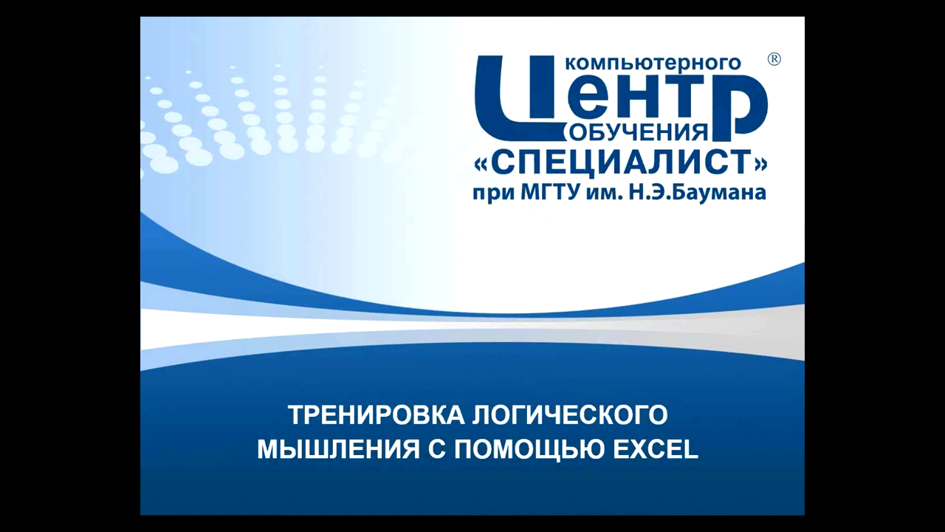
key("Escape")
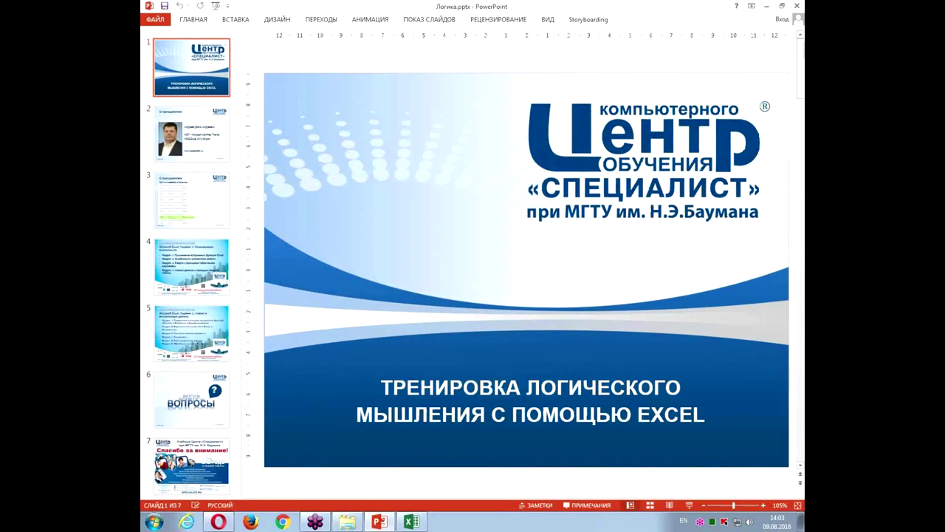
left_click(198, 141)
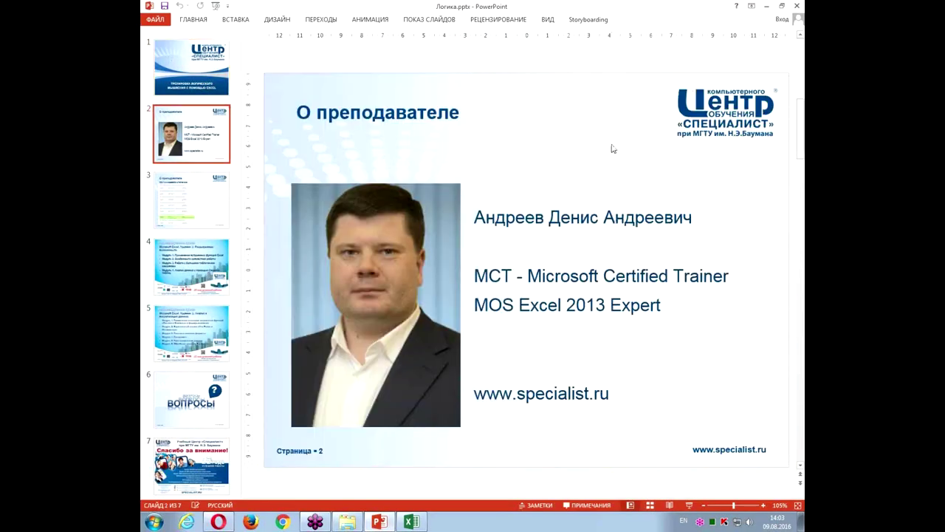
Present from the instructor slide, advancing two slides to Рекомендуемые курсы
key("shift+F5")
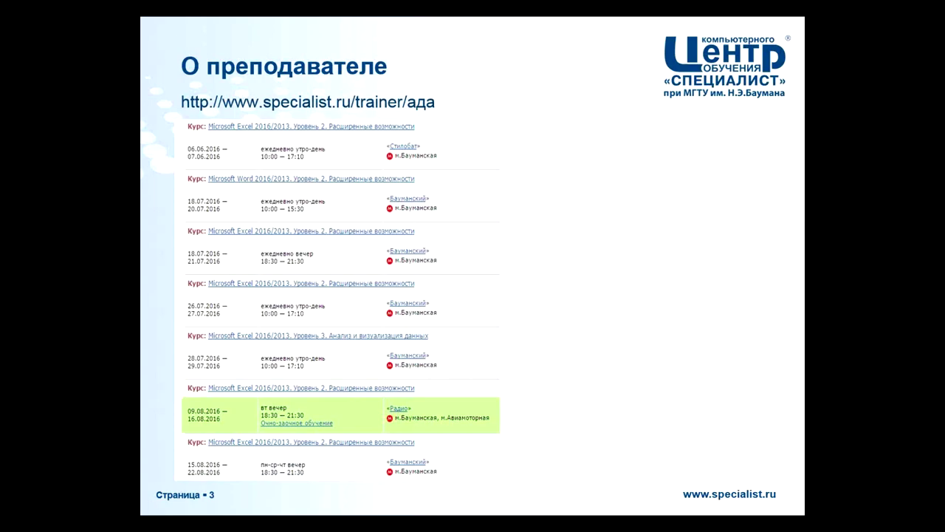
key("Right")
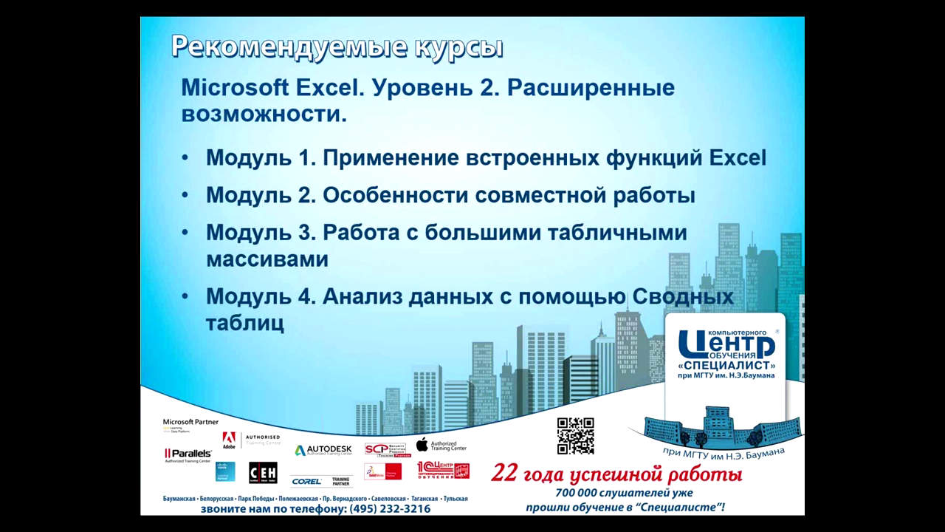
key("Right")
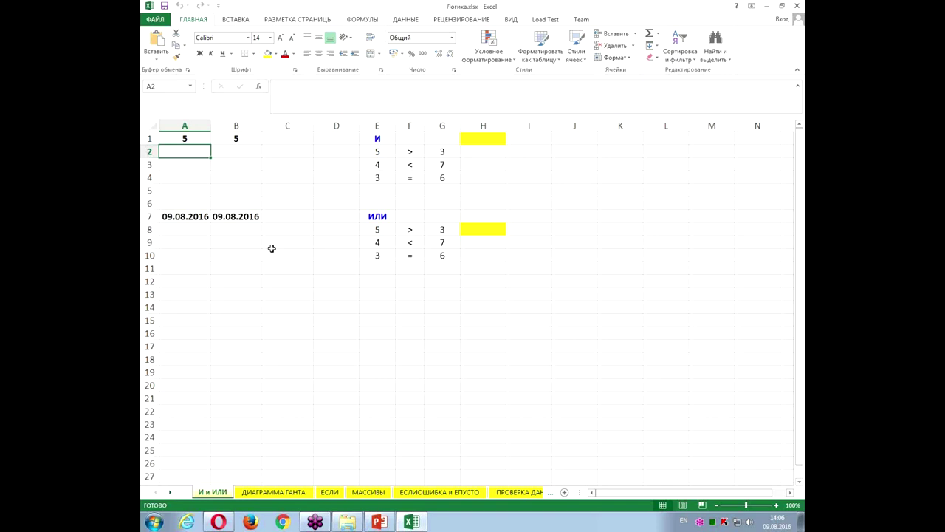
Enter =A1=B1 in A2, which returns ЛОЖЬ, then check the format of the cell below
type("=")
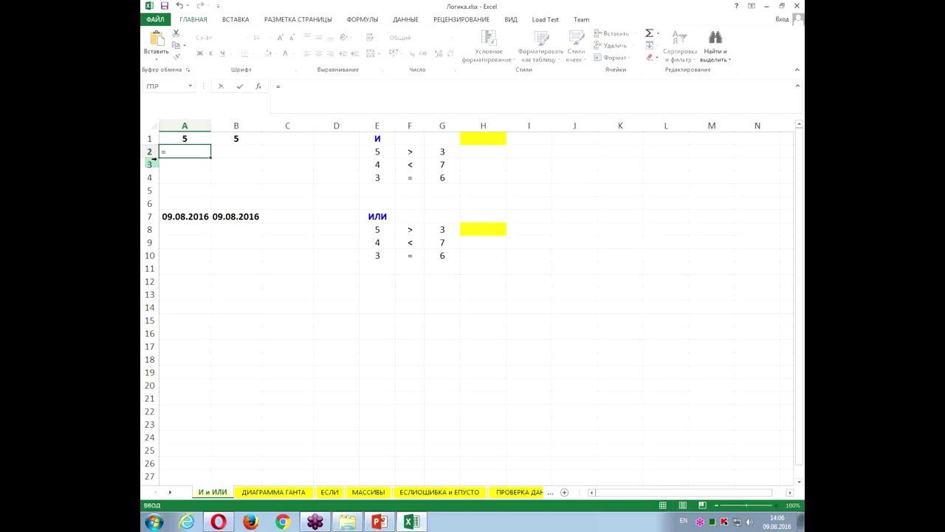
left_click(184, 141)
type("=")
left_click(233, 138)
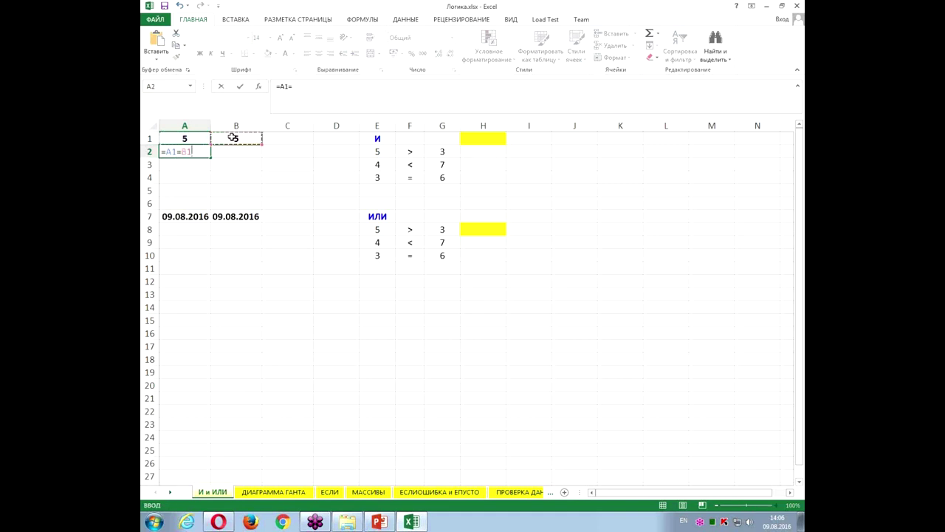
key("ctrl+Return")
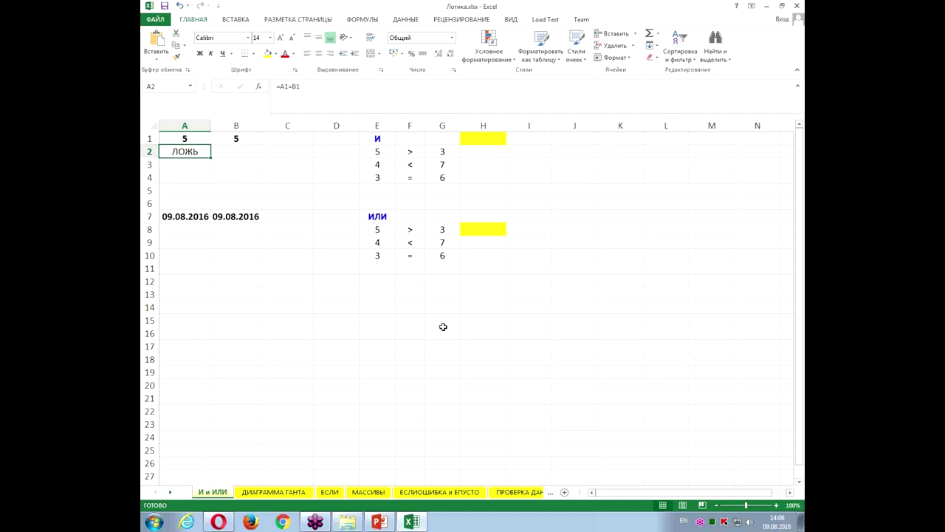
key("Down")
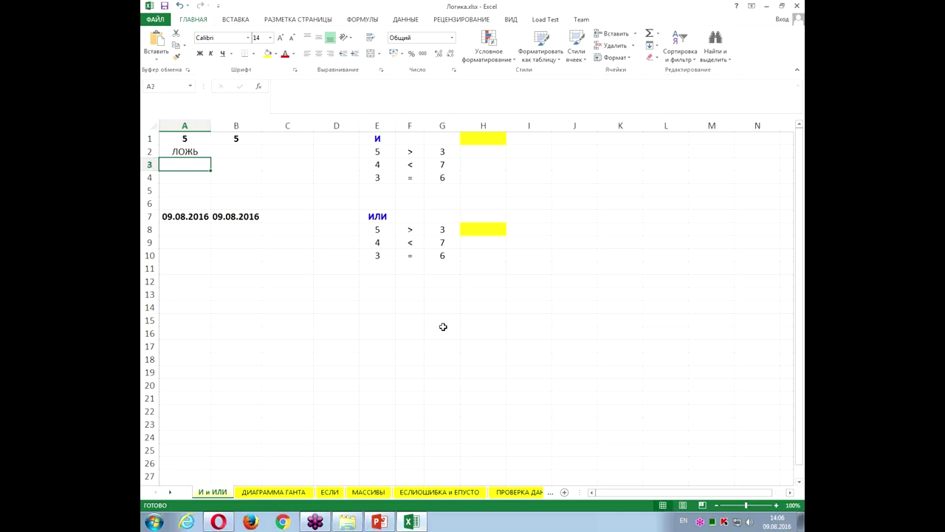
key("ctrl+1")
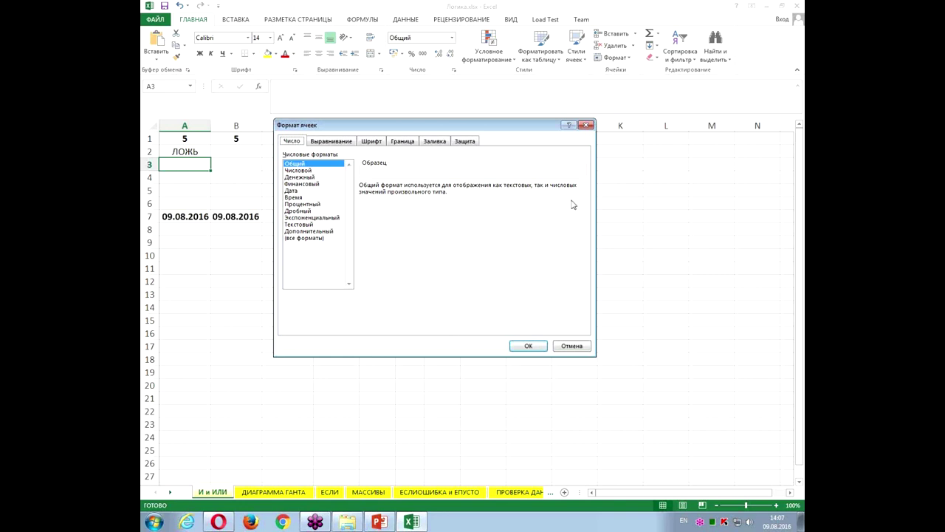
left_click(586, 125)
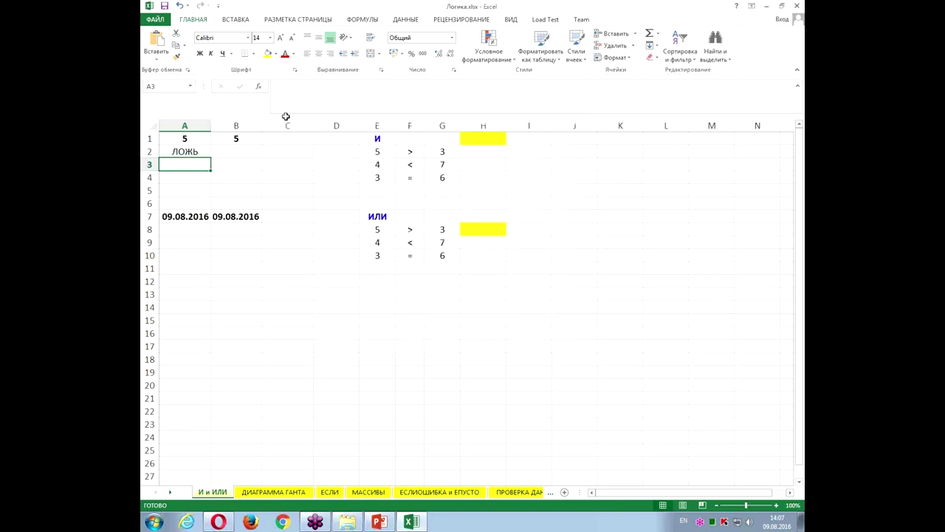
left_click(191, 138)
key("ctrl+1")
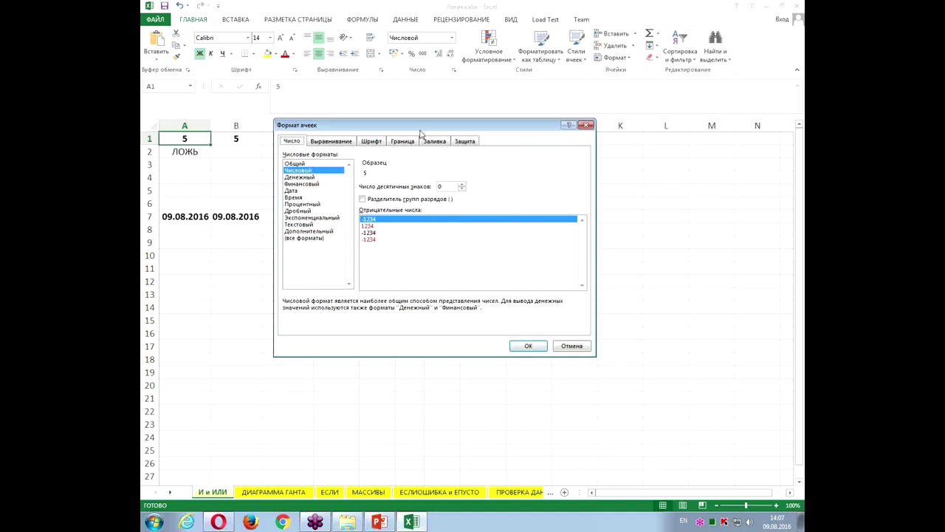
left_click(586, 125)
left_click(233, 137)
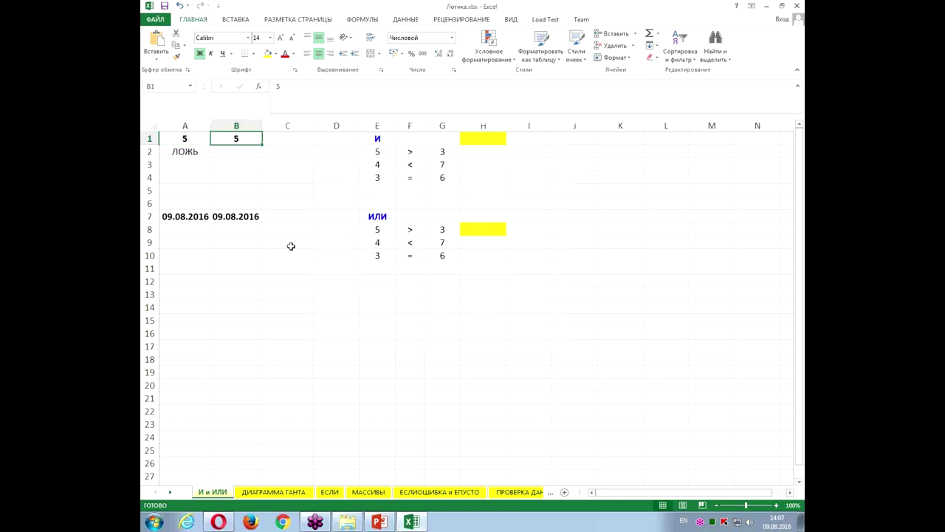
key("ctrl+1")
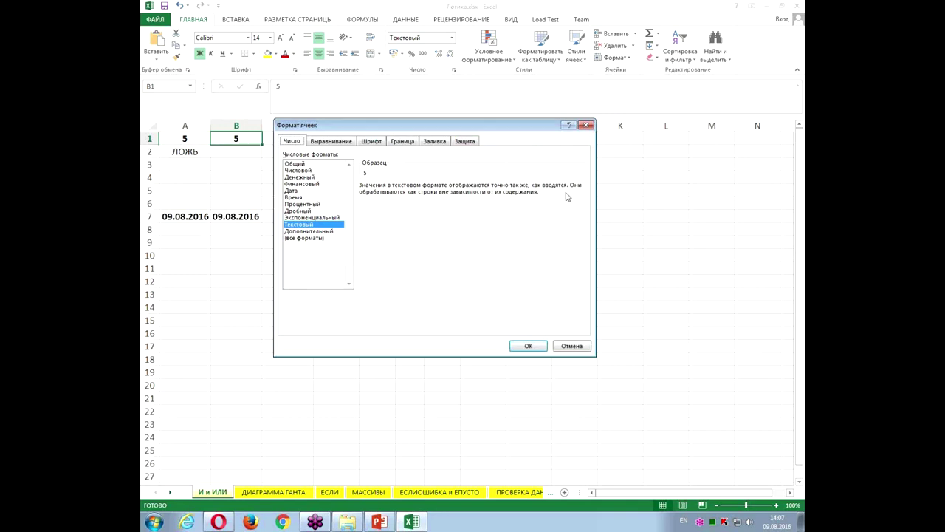
left_click(585, 126)
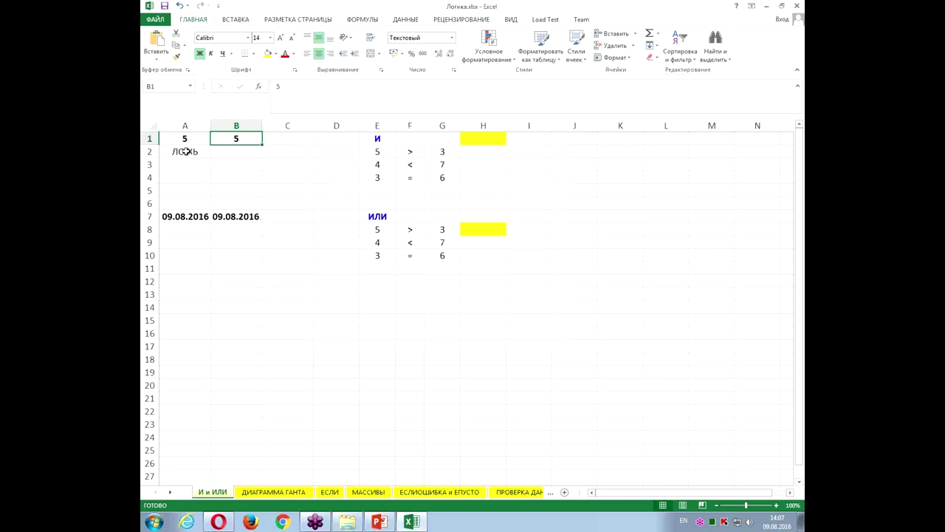
left_click(184, 151)
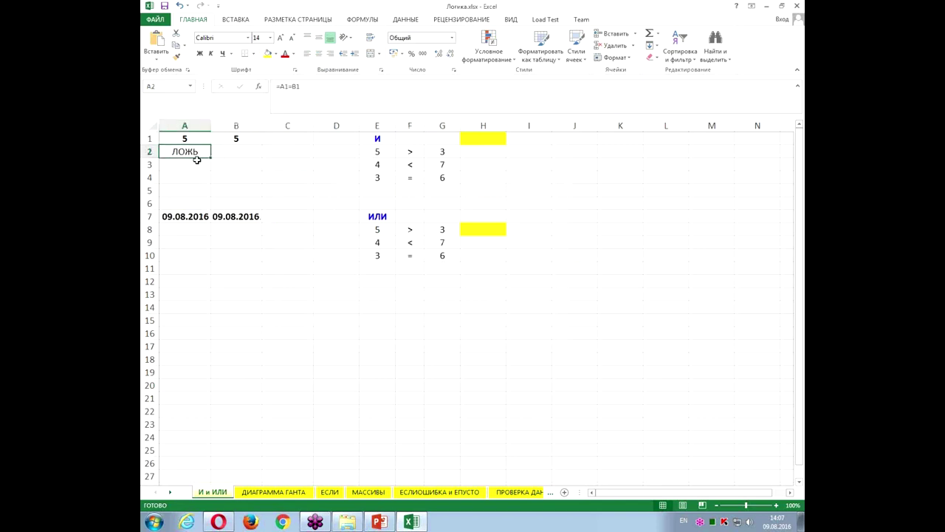
left_click(197, 161)
Move the ЛОЖЬ result from A2 to C1 and give B1 the Числовой format
left_click(196, 155)
left_click_drag(198, 157, 303, 140)
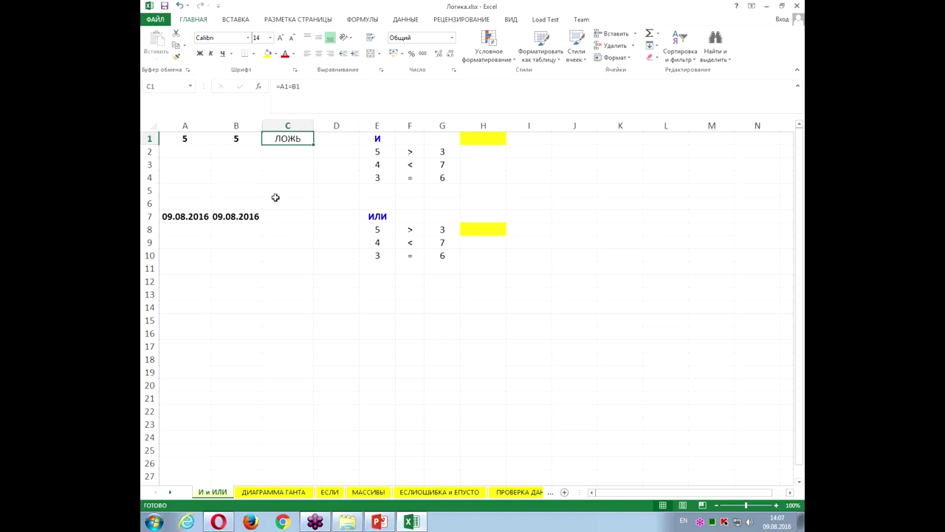
left_click(245, 138)
key("ctrl+1")
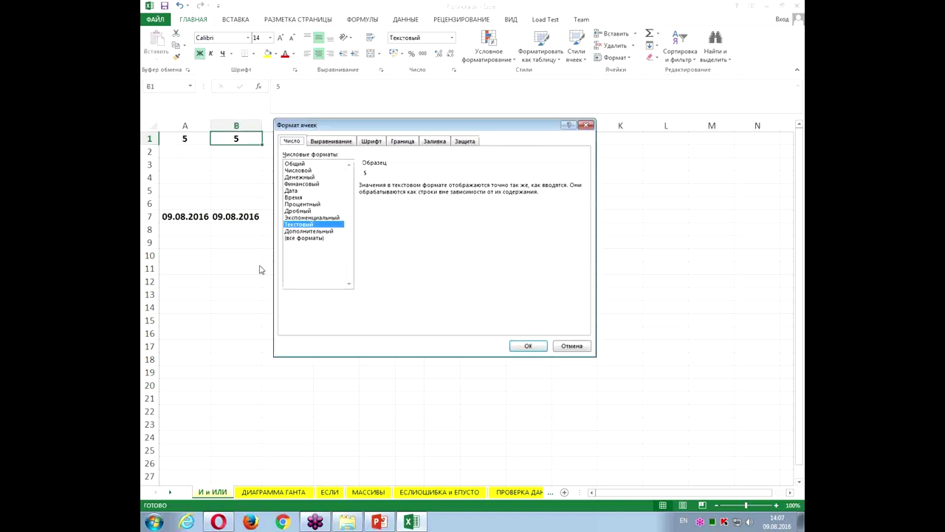
left_click(298, 170)
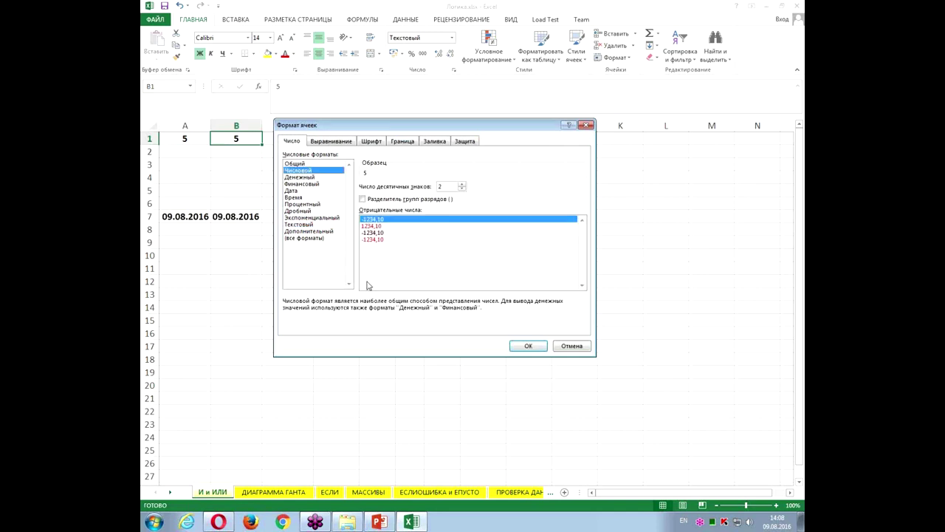
left_click(511, 346)
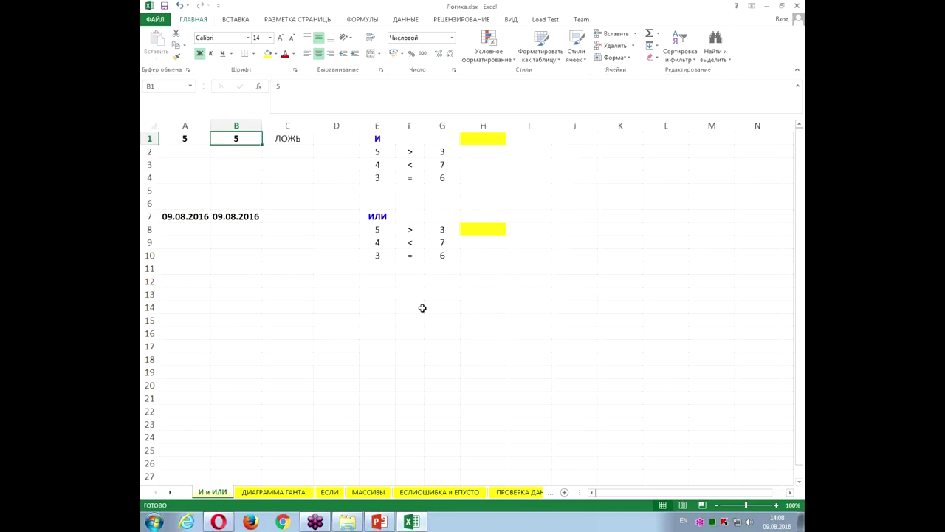
Check C1, set B1 back to Текстовый format, and copy A1's 5 down to A4
key("ctrl+1")
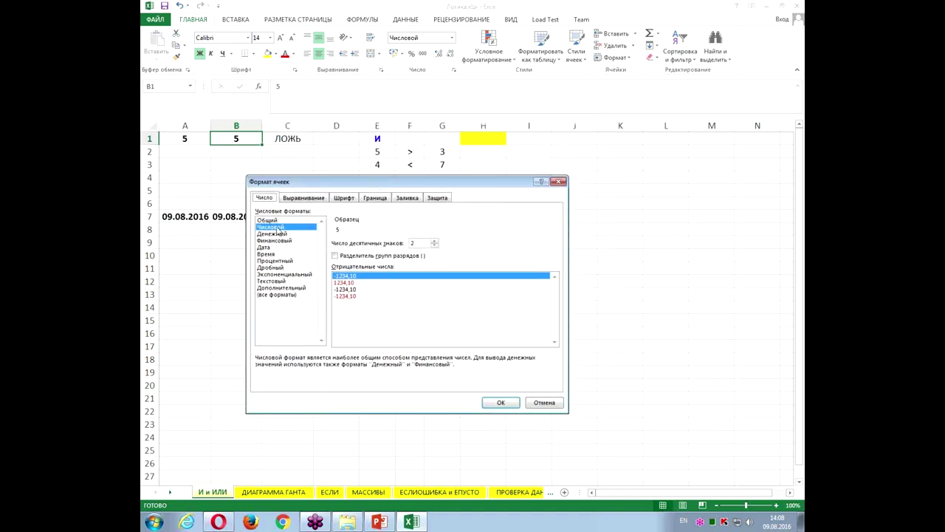
left_click(502, 402)
left_click(300, 140)
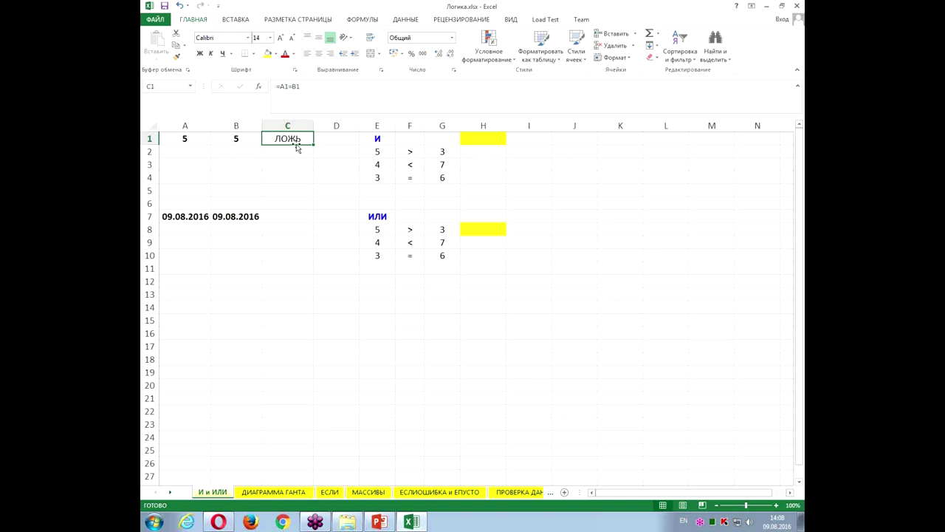
left_click(229, 142)
key("ctrl+1")
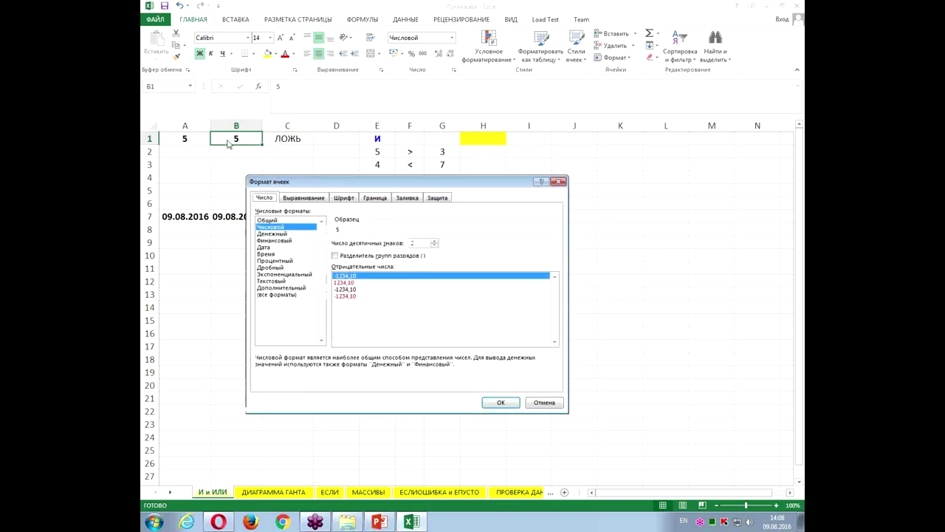
left_click(280, 282)
left_click(515, 406)
left_click(189, 140)
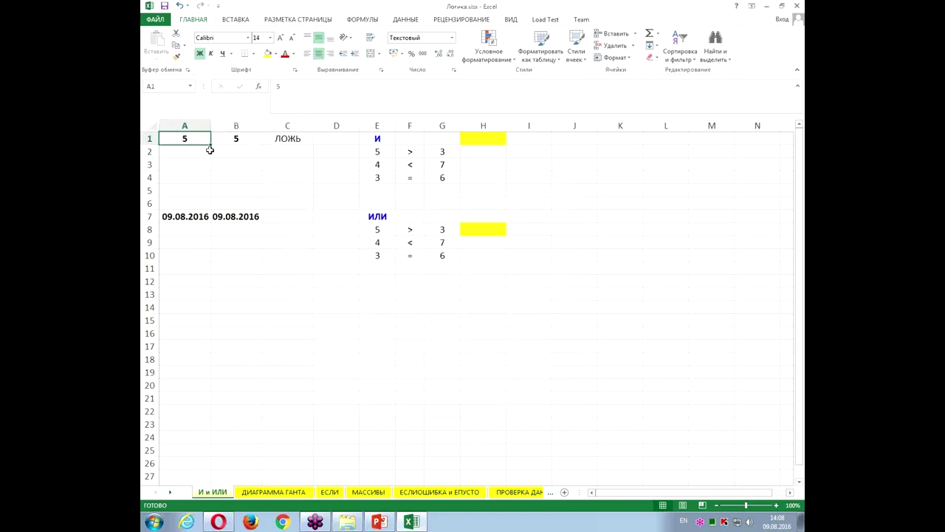
left_click_drag(211, 145, 206, 179)
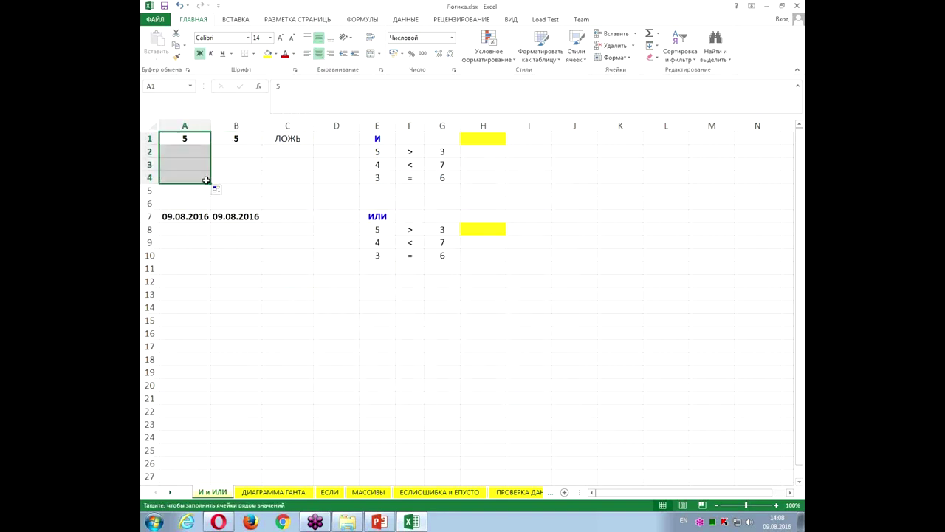
left_click(196, 150)
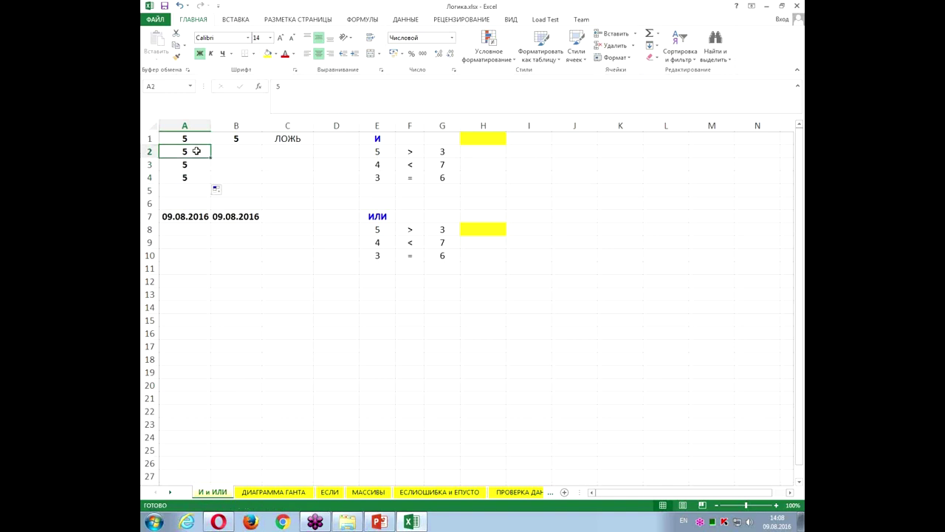
key("ctrl+1")
key("Escape")
left_click(198, 171)
key("ctrl+1")
key("Escape")
left_click(195, 177)
key("ctrl+1")
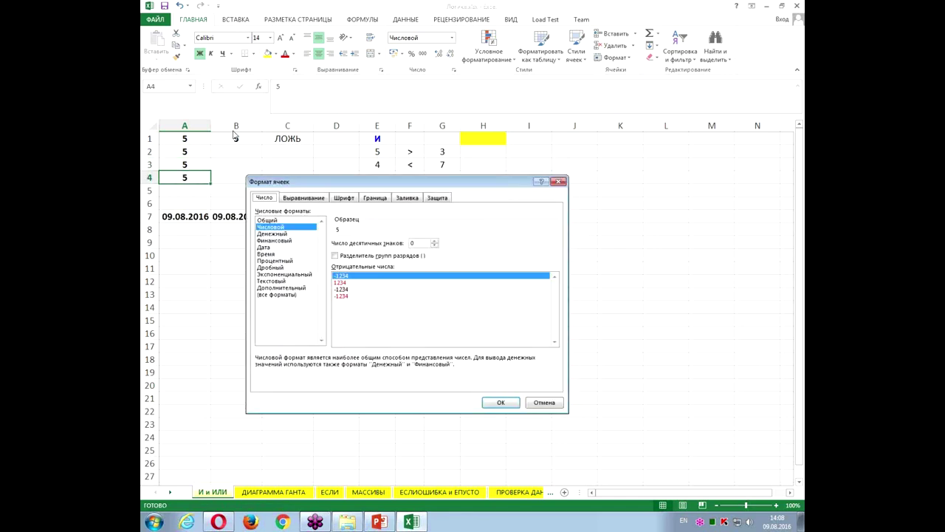
key("Escape")
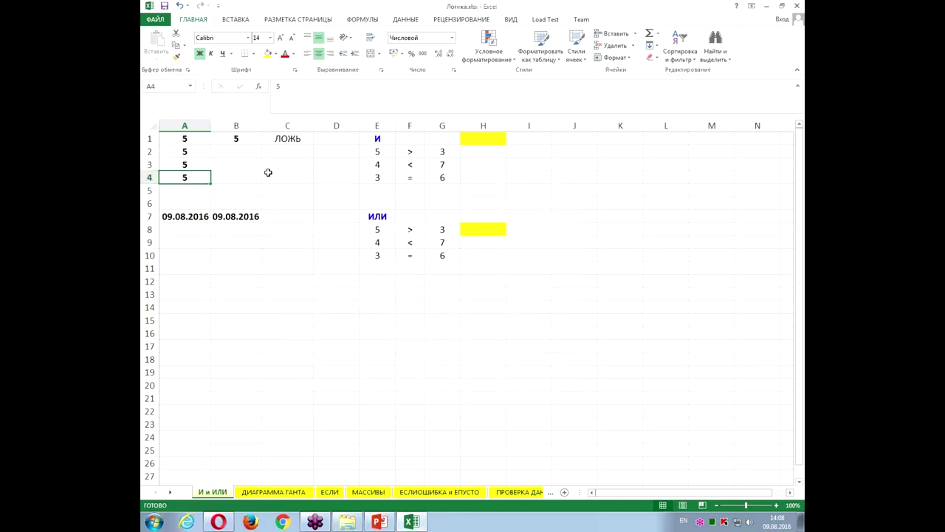
left_click(243, 152)
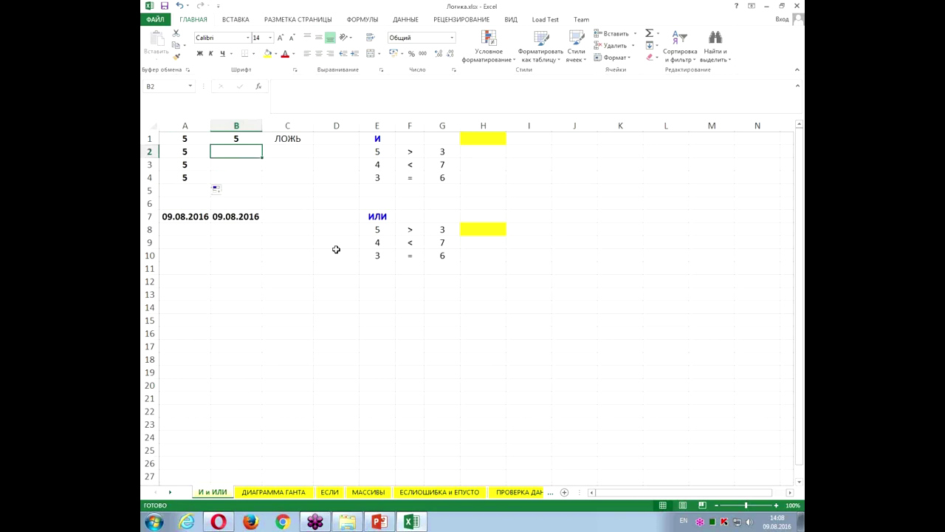
type("=")
Enter =ЗНАЧЕН(B1) in B2 to convert B1's text 5 into a number
key("alt+shift")
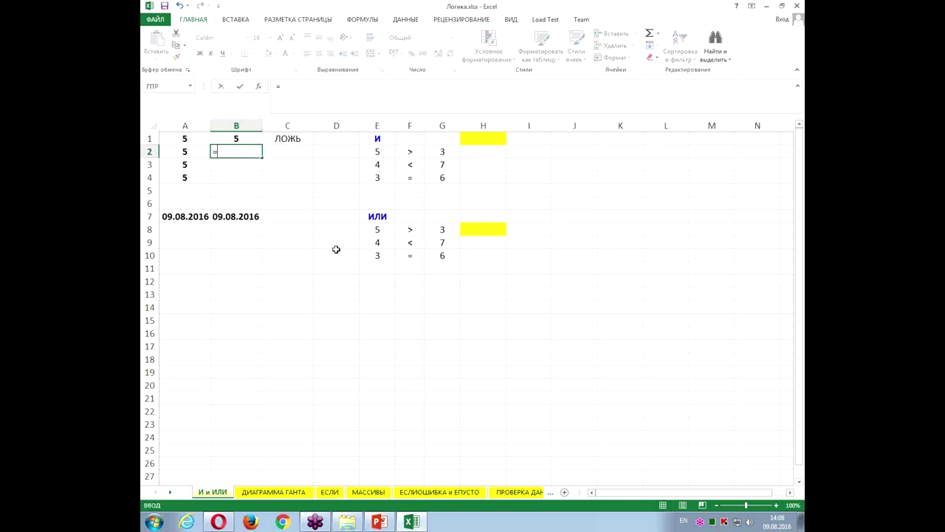
type("зн")
key("Down")
key("Tab")
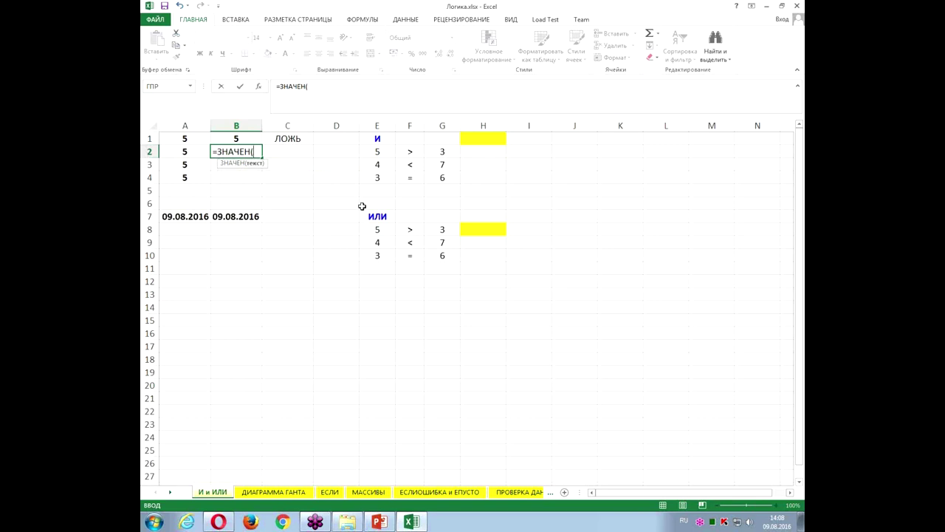
left_click(245, 139)
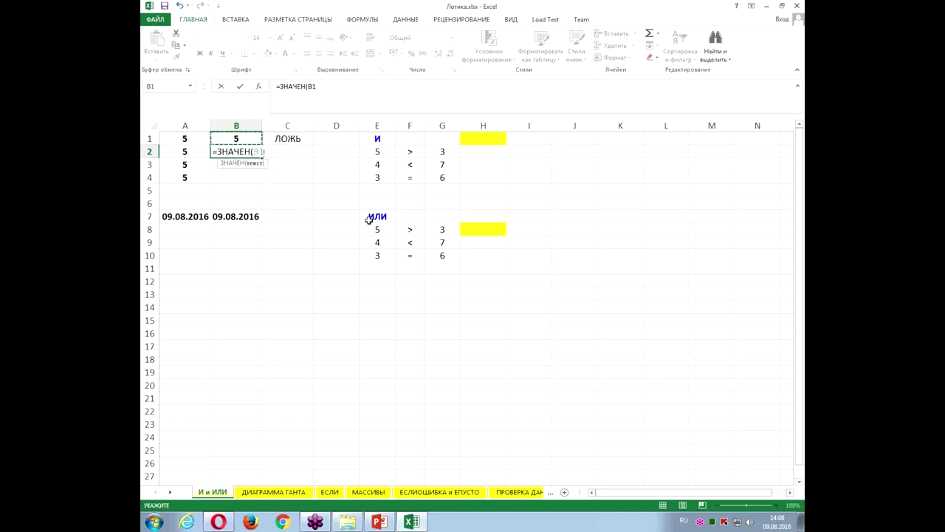
key("ctrl+Return")
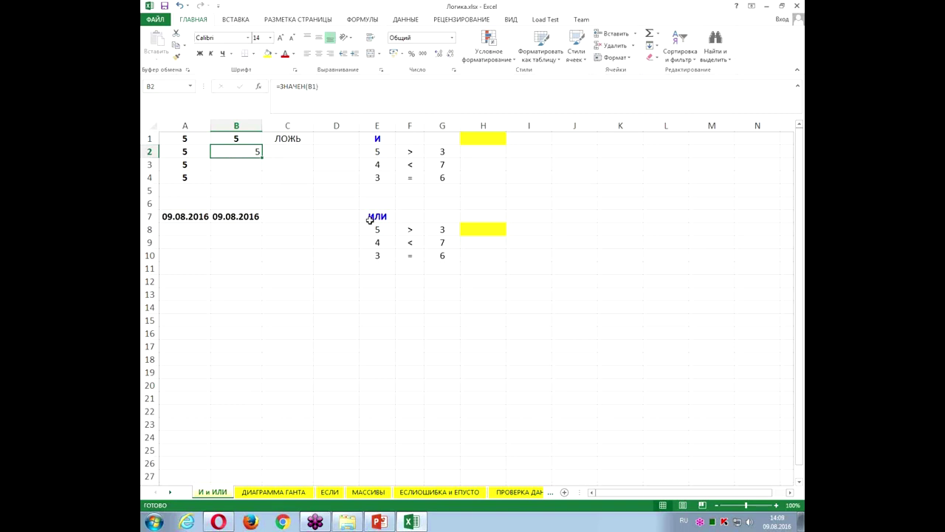
left_click(288, 153)
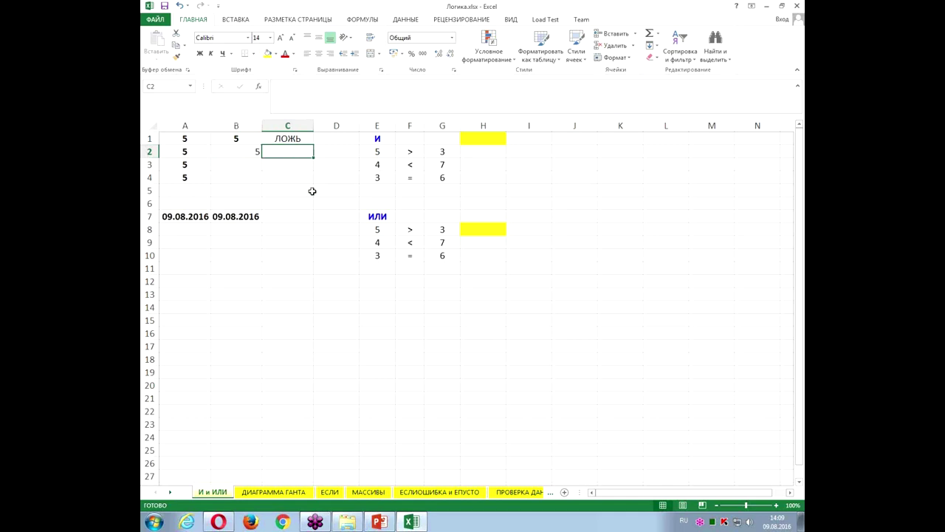
Enter =A2=B2 in C2, returning ИСТИНА, then review B2's formula
type("=")
left_click(185, 152)
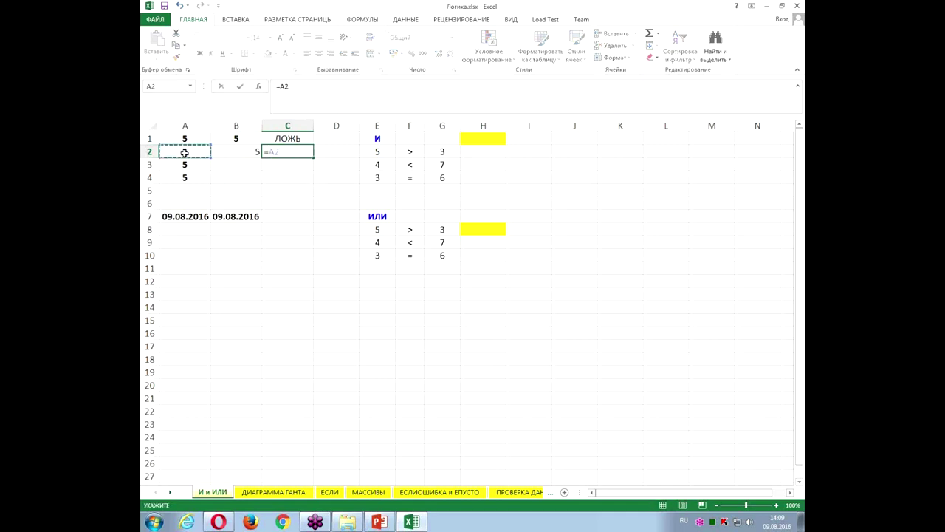
type("=")
left_click(232, 151)
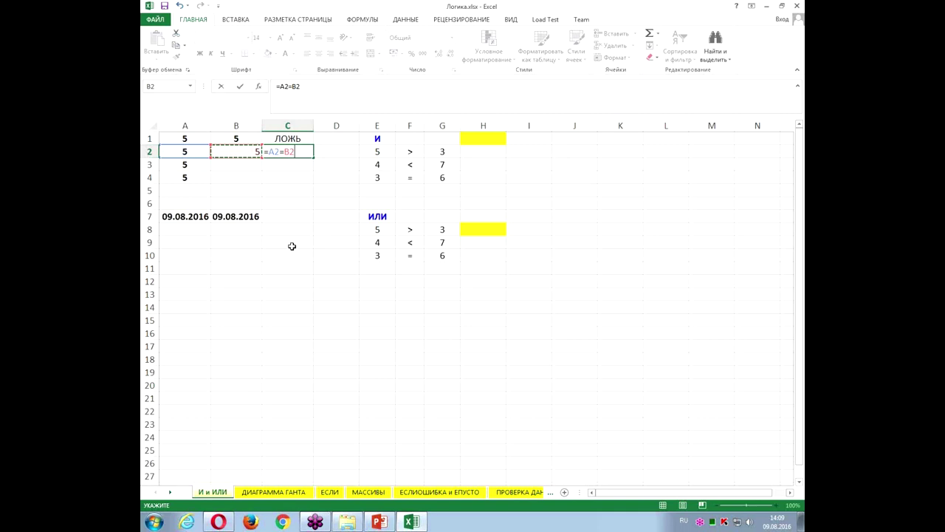
key("ctrl+Return")
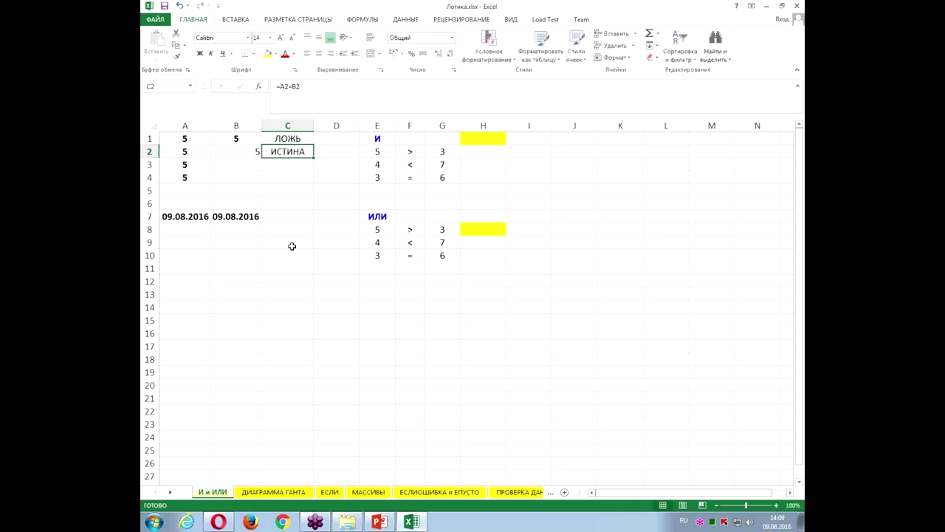
key("Left")
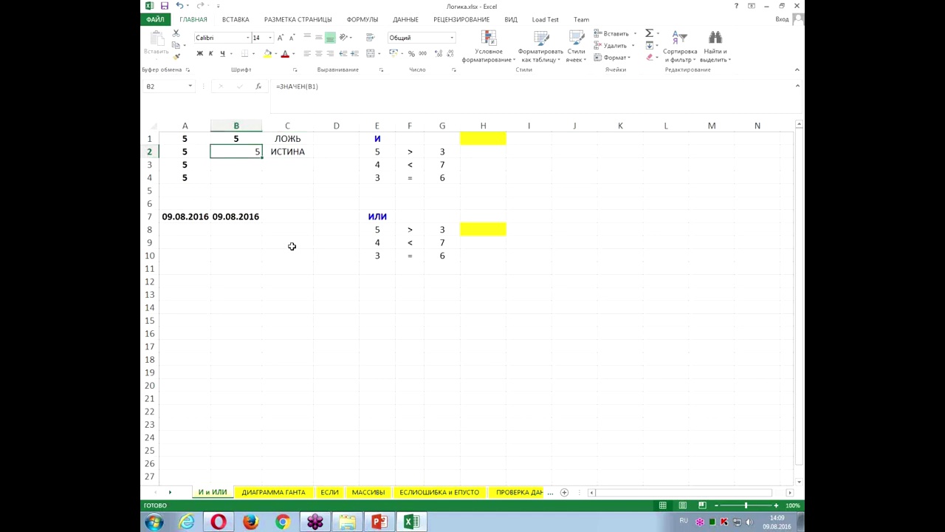
key("Down")
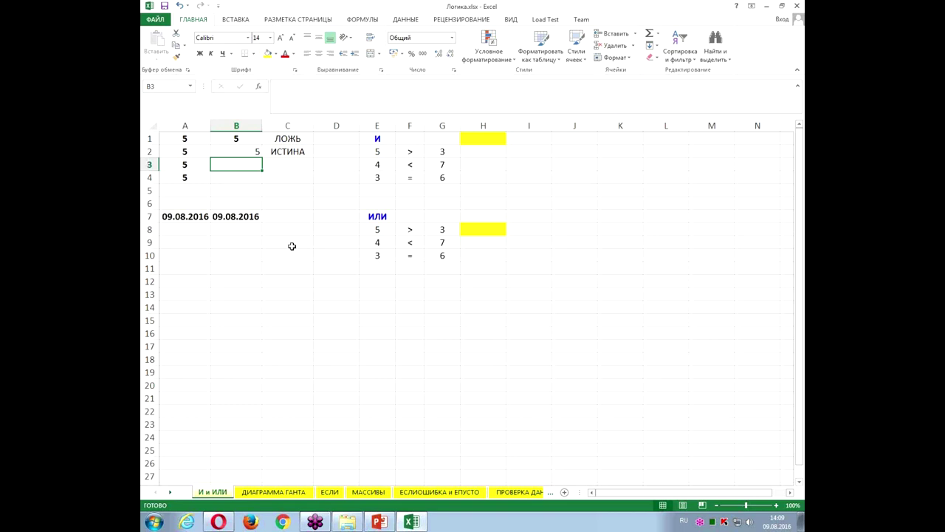
Enter =B1*1 in B3 to turn the text 5 into a number
type("=")
left_click(243, 137)
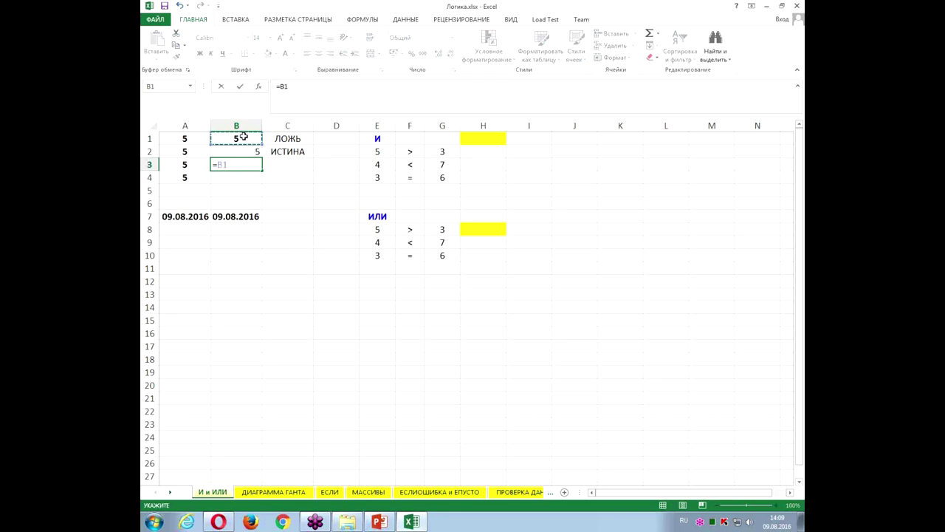
type("*1")
key("ctrl+Return")
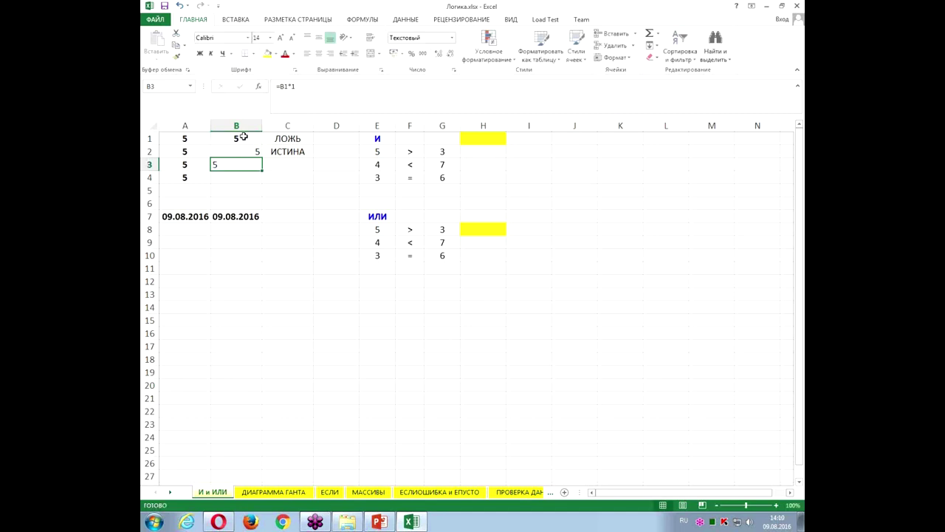
Enter =A3=B3 in C3, returning ИСТИНА, then review B2's formula
left_click(301, 167)
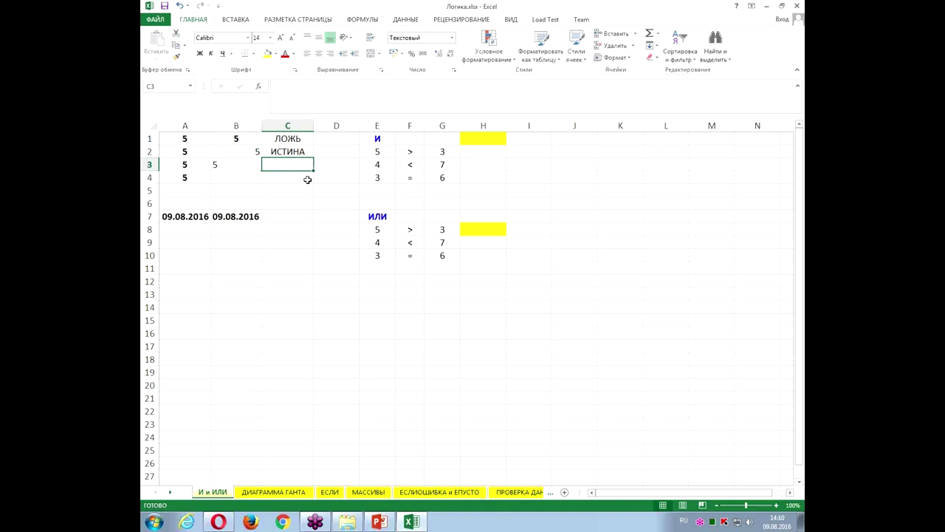
type("=")
left_click(199, 165)
type("=")
left_click(228, 165)
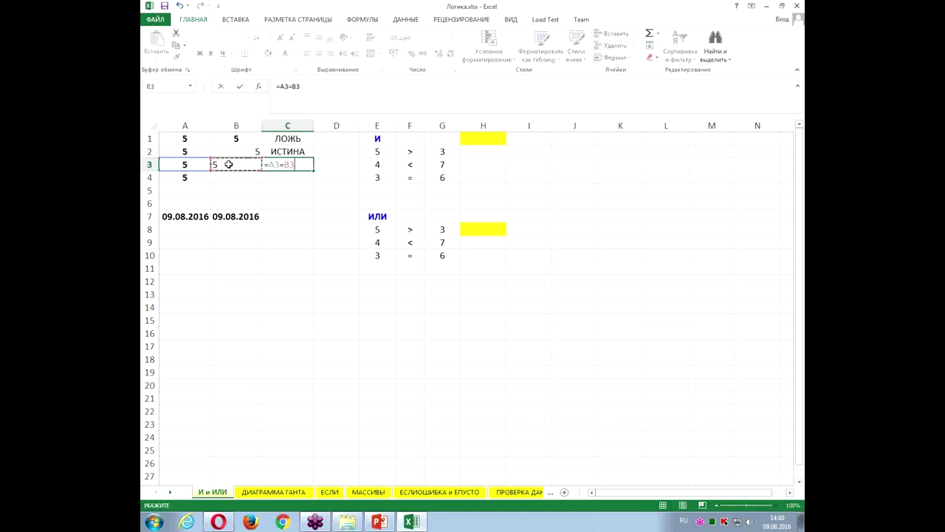
key("ctrl+Return")
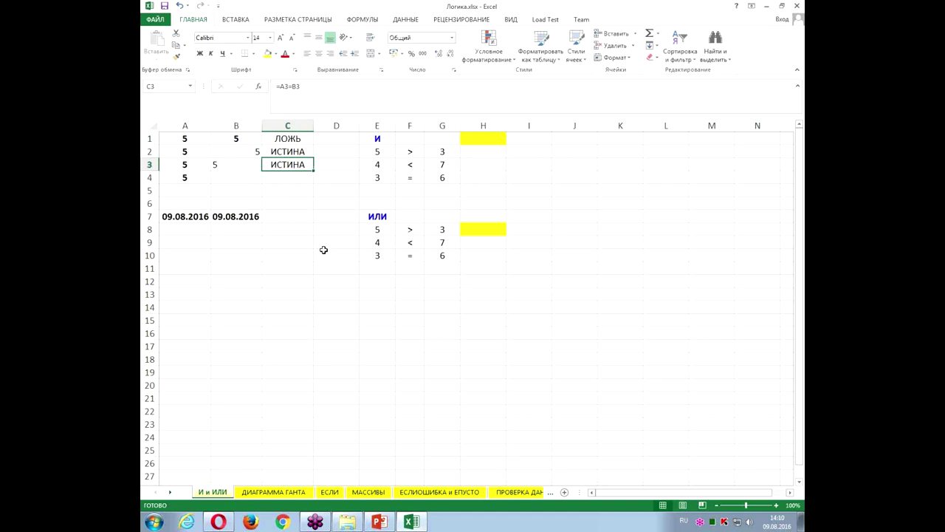
left_click(244, 151)
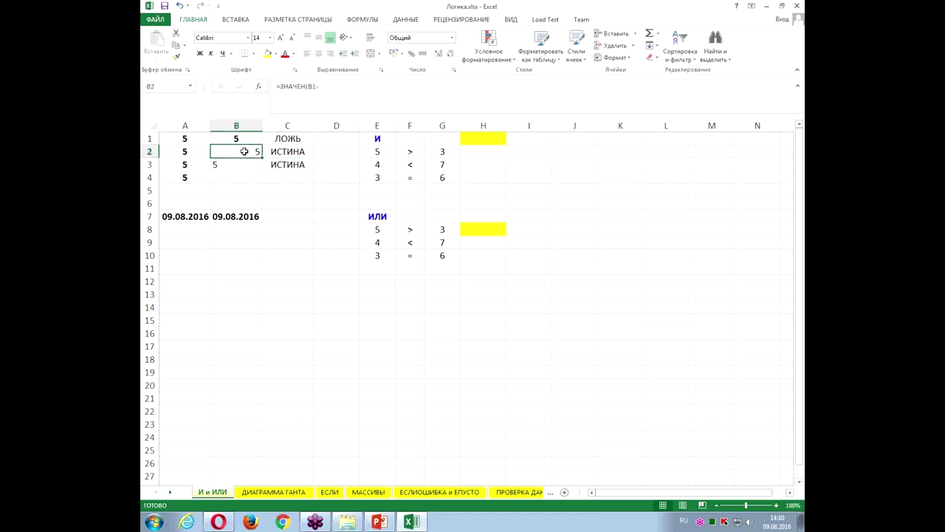
left_click(229, 165)
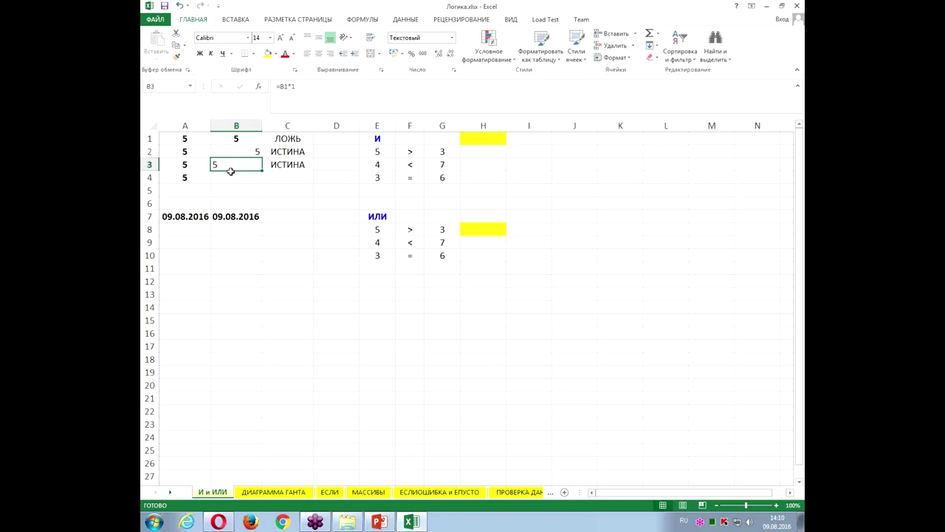
left_click(318, 37)
left_click(319, 54)
left_click(331, 37)
left_click(307, 53)
left_click(330, 54)
left_click(285, 167)
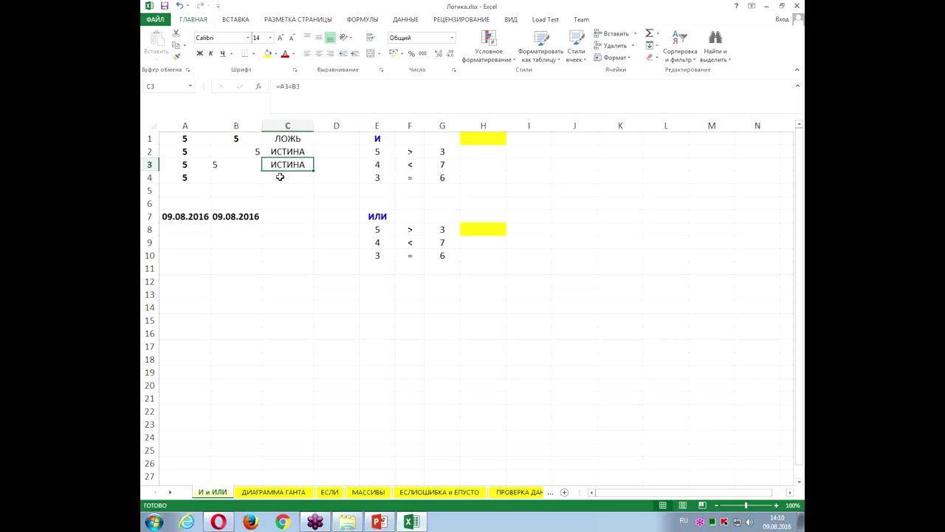
left_click(228, 176)
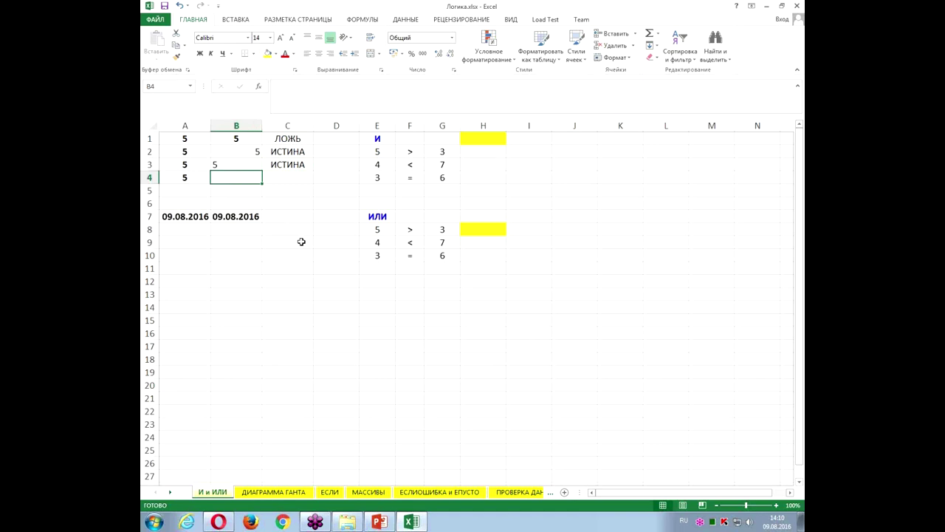
type("=")
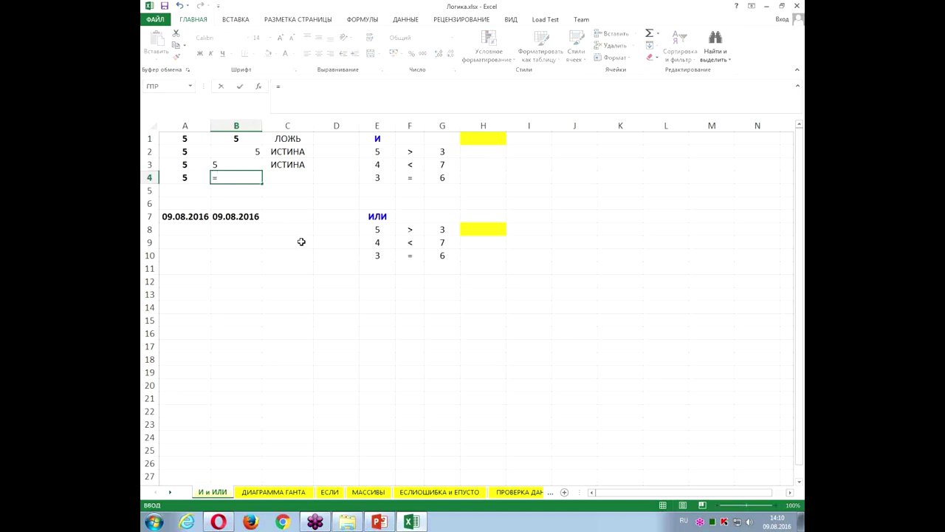
type("--")
Complete =--B1 in B4 and enter =A4=B4 in C4, which returns ИСТИНА
left_click(238, 137)
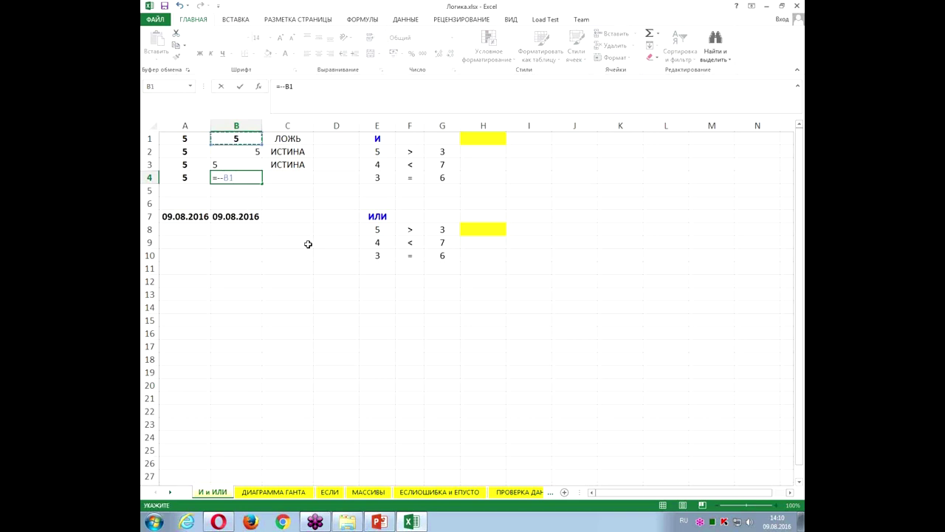
key("ctrl+Return")
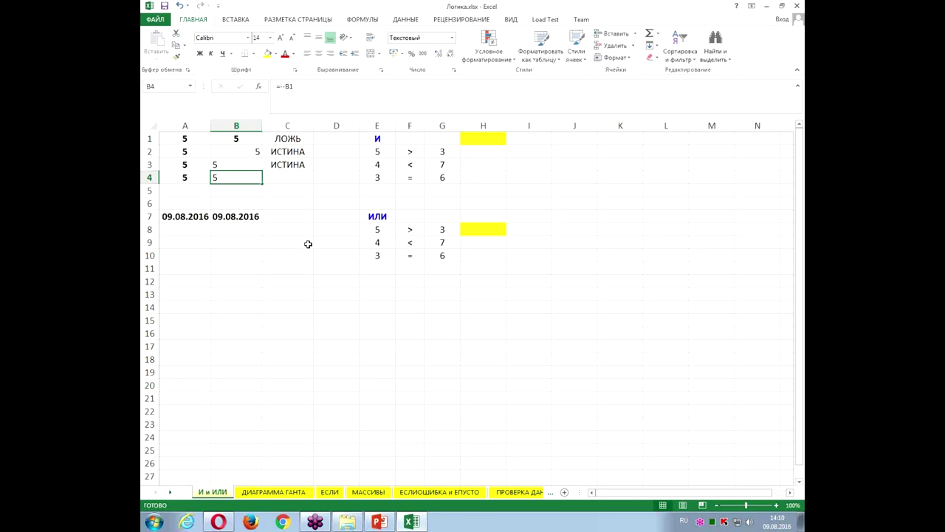
left_click(299, 178)
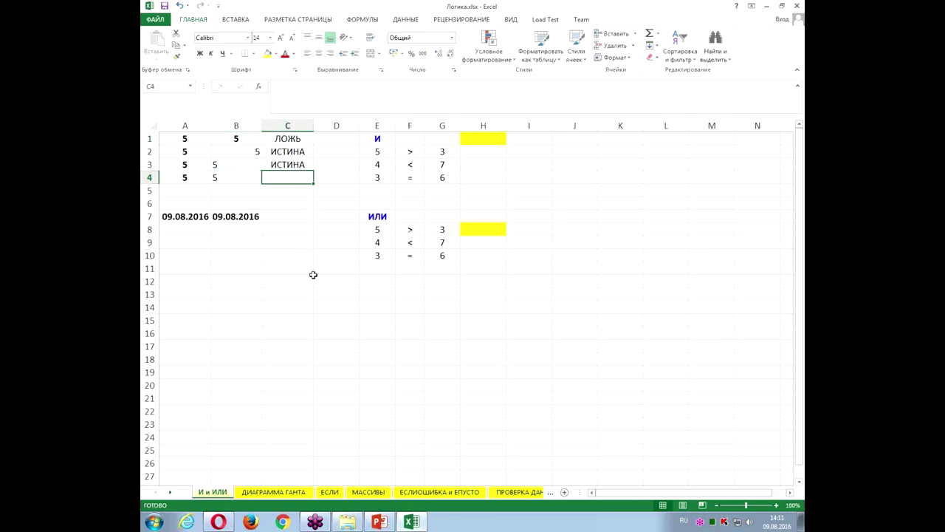
type("=")
left_click(183, 177)
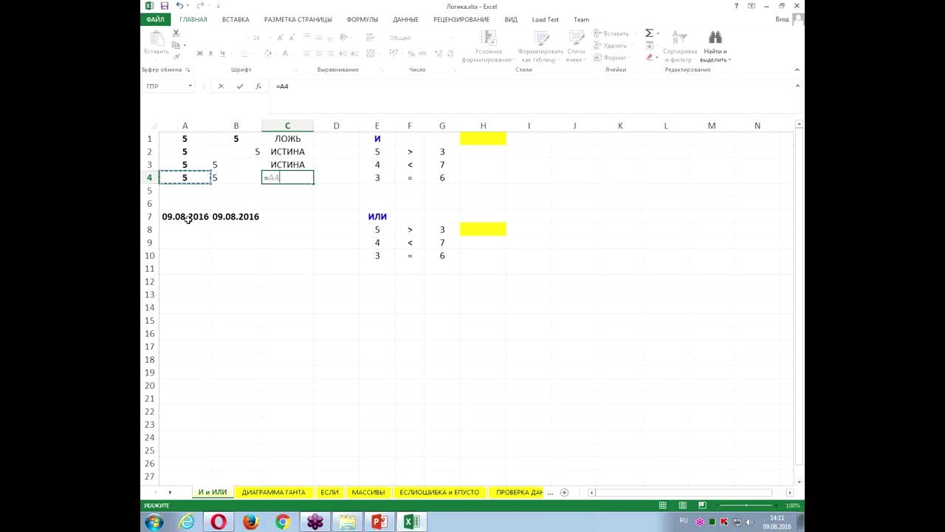
type("=")
left_click(232, 177)
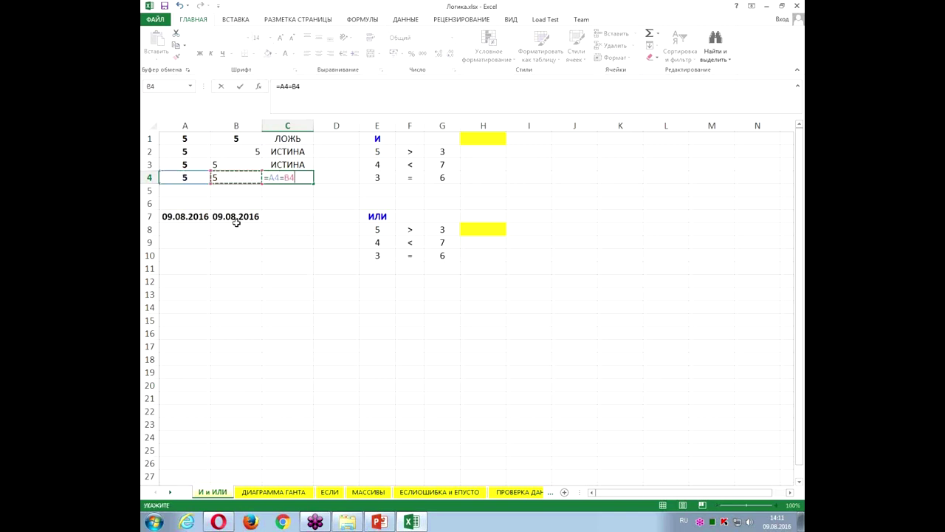
key("ctrl+Return")
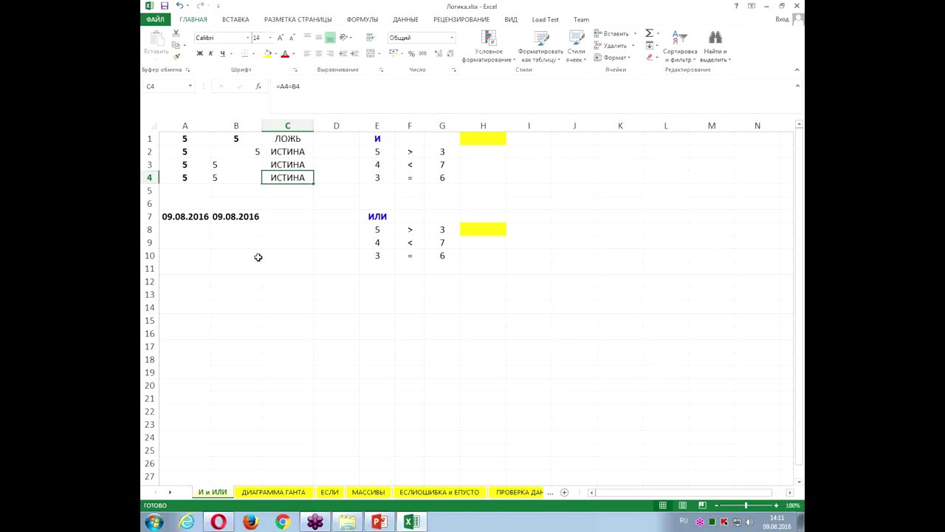
key("Left")
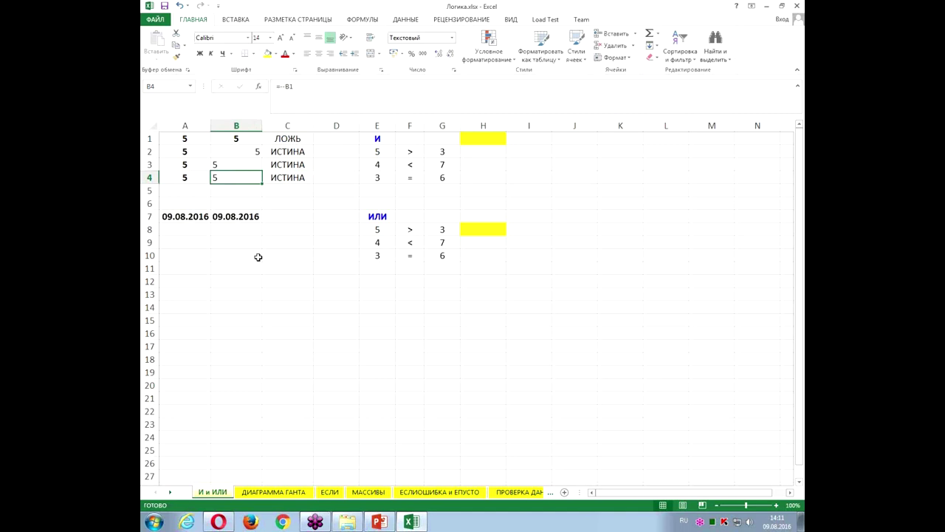
key("Up")
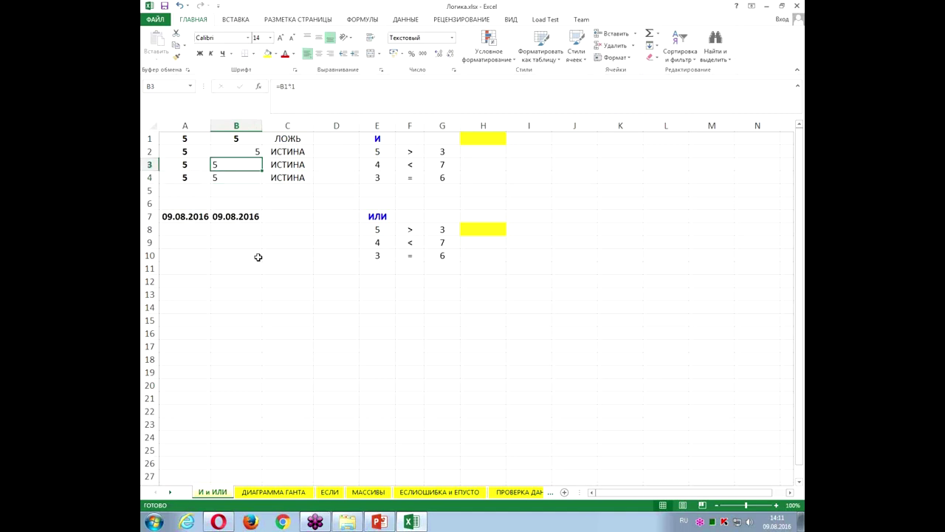
key("Up")
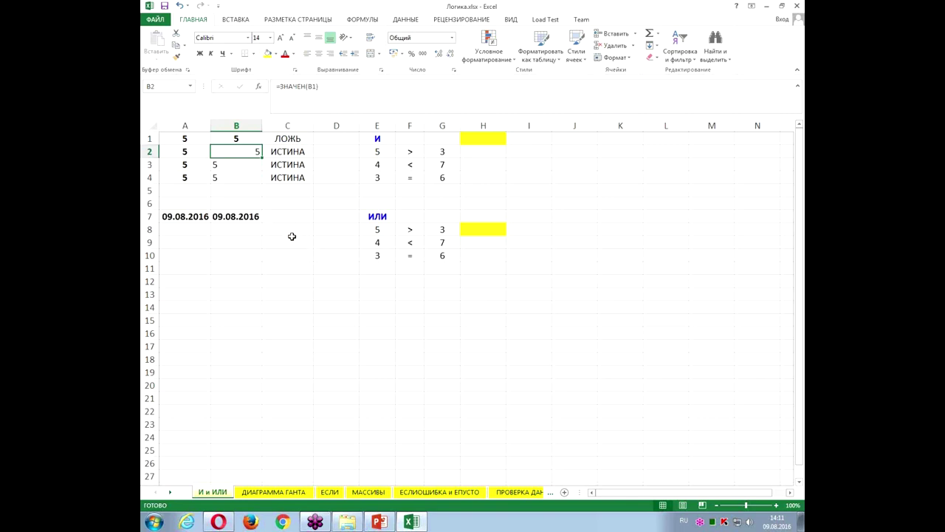
left_click(288, 216)
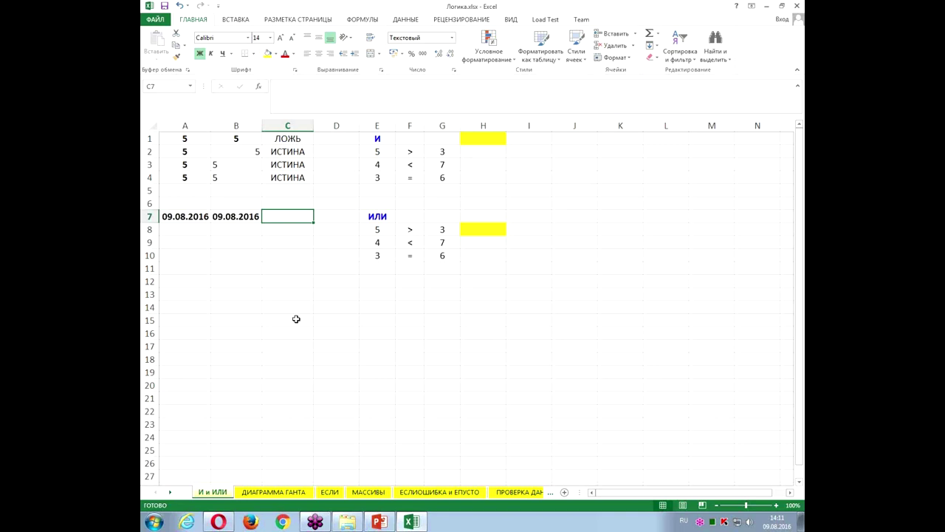
Enter =A7=B7 in C7, set it to General format, and re-enter it to show ЛОЖЬ
type("=")
left_click(183, 214)
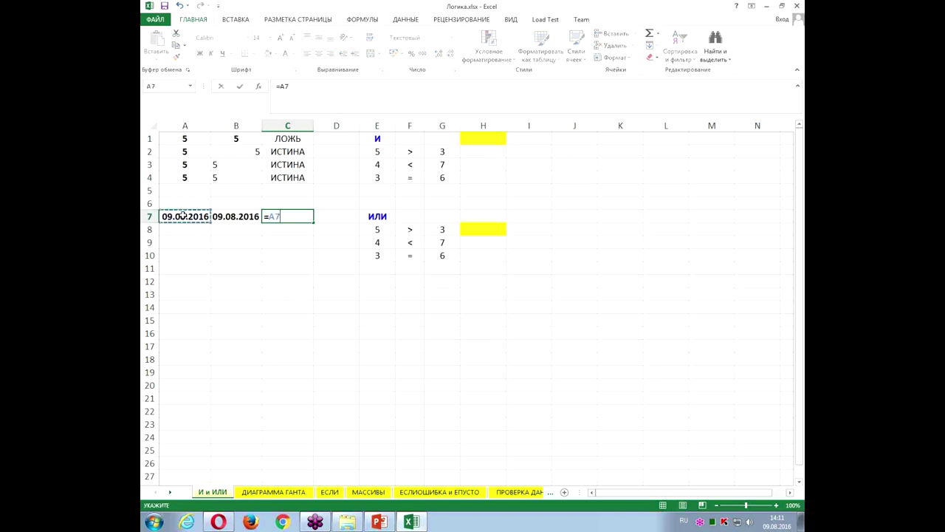
type("=")
left_click(214, 216)
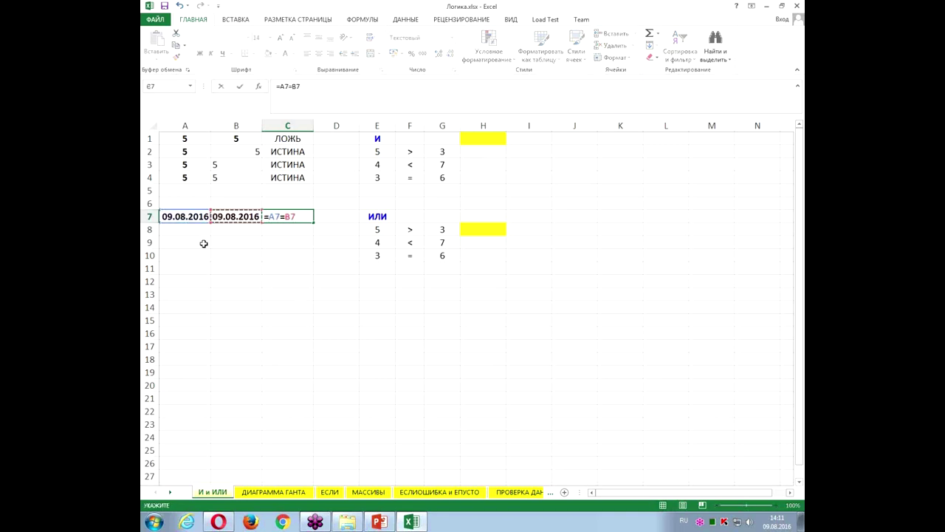
key("ctrl+Return")
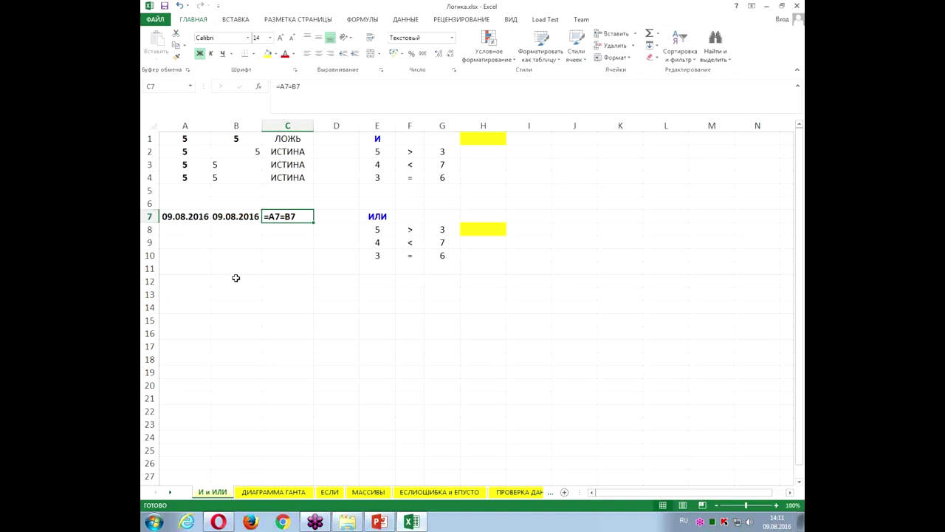
key("ctrl+1")
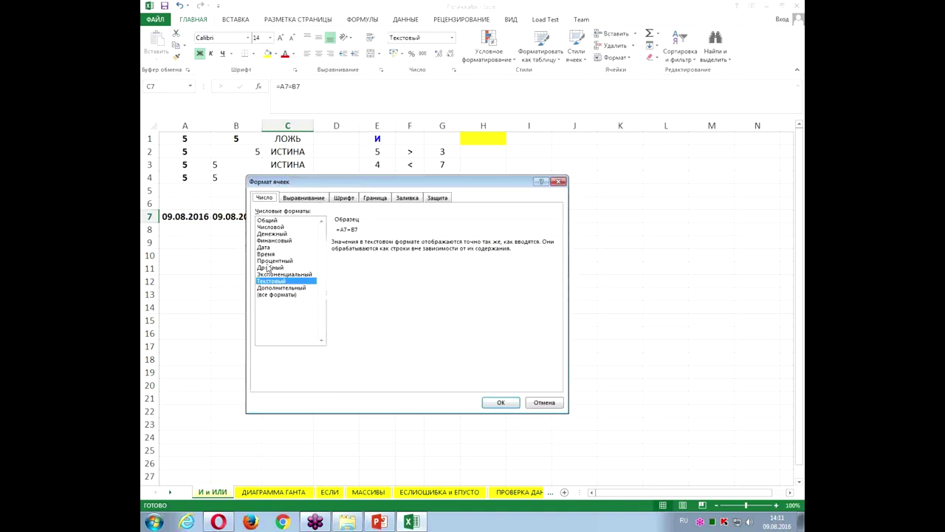
left_click(271, 220)
left_click(501, 403)
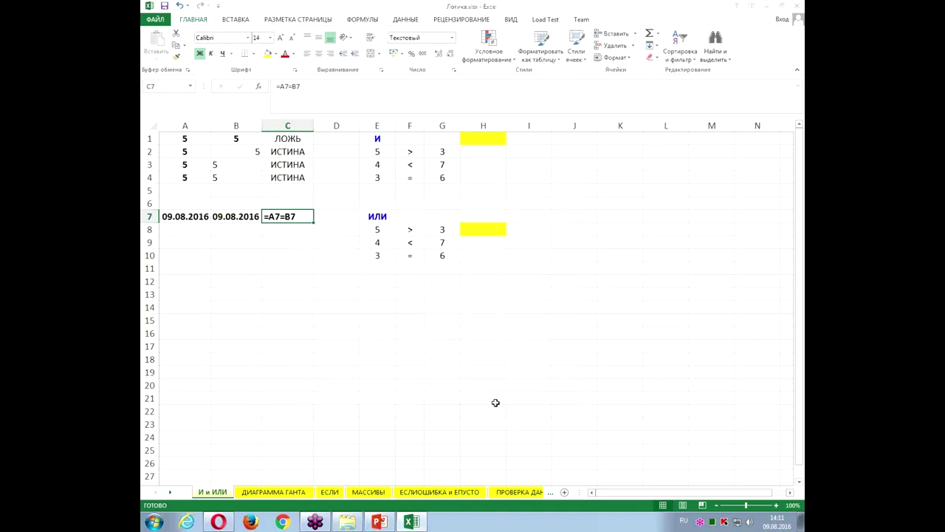
left_click(314, 91)
key("Return")
key("Up")
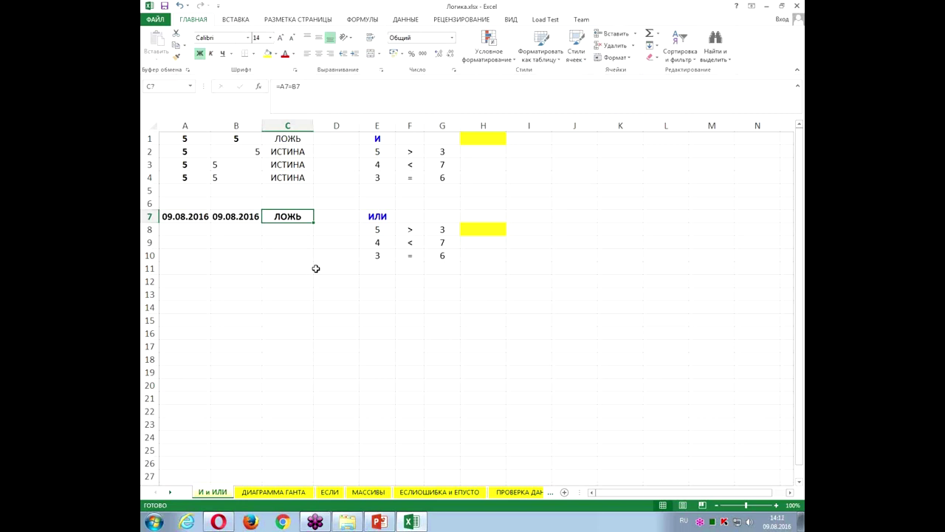
Inspect the number formats of A7 (date) and B7 (text)
left_click(187, 215)
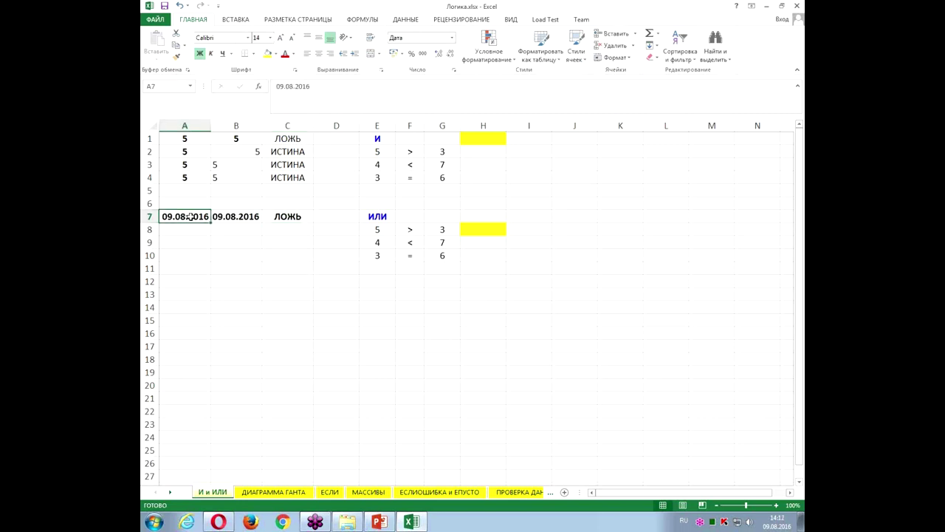
key("ctrl+1")
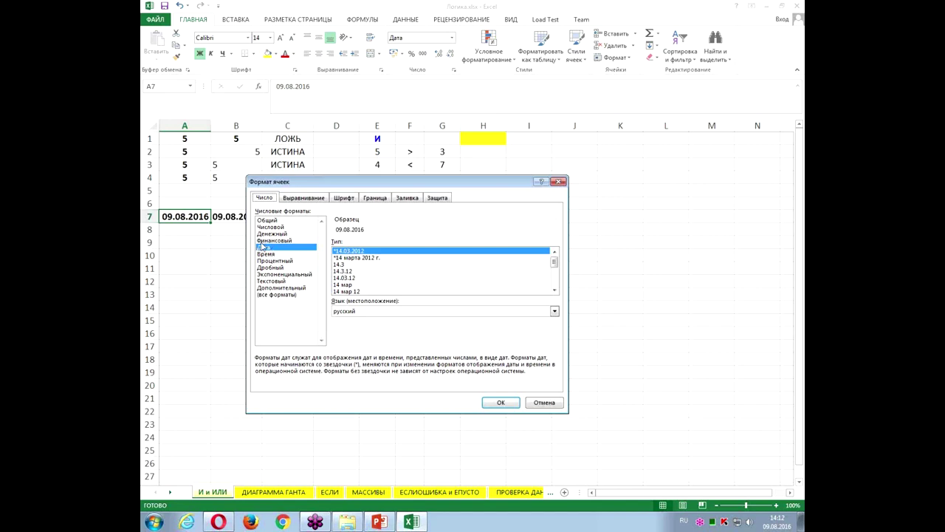
key("Escape")
left_click(241, 217)
key("ctrl+1")
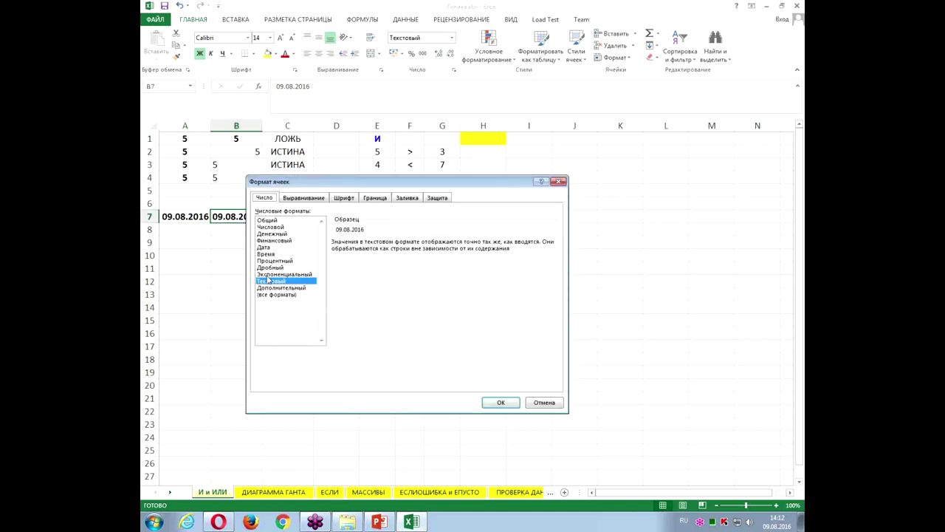
double_click(269, 282)
left_click(184, 217)
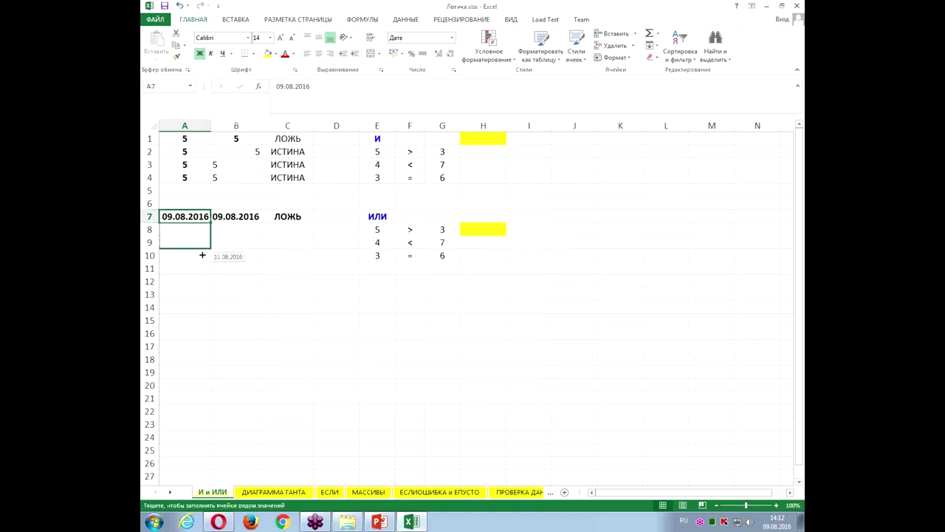
Copy the date 09.08.2016 from A7 into A8:A10 without creating a series
left_click_drag(211, 221, 200, 256)
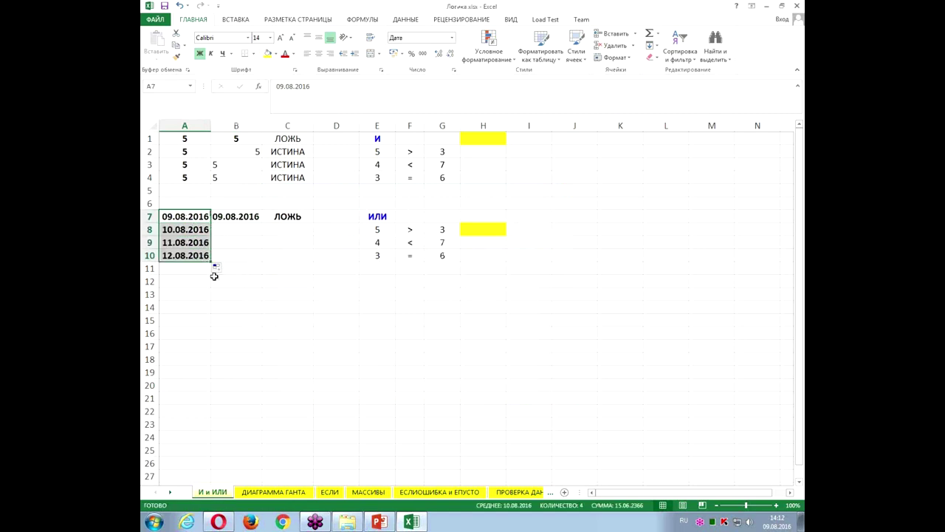
left_click(217, 268)
left_click(225, 281)
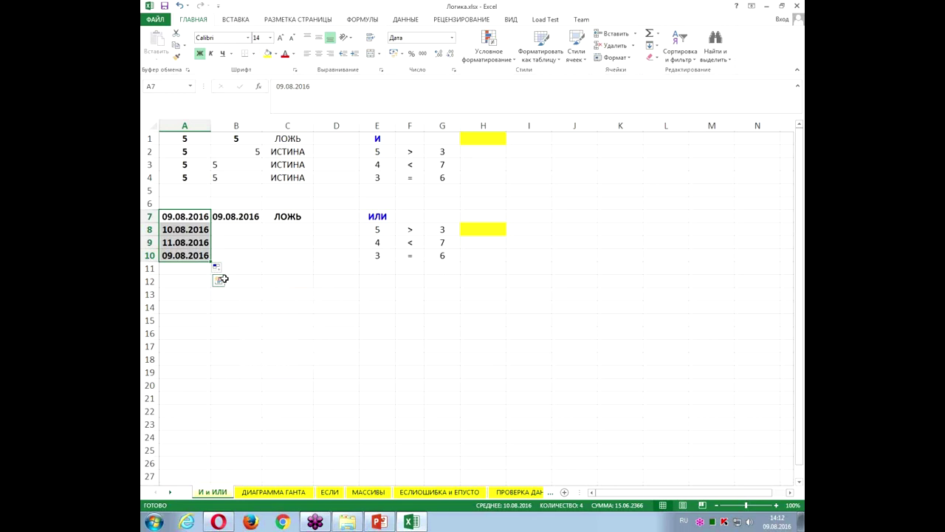
Enter =ДАТАЗНАЧ(B7) in B8, giving serial number 42591, then check its format
left_click(233, 230)
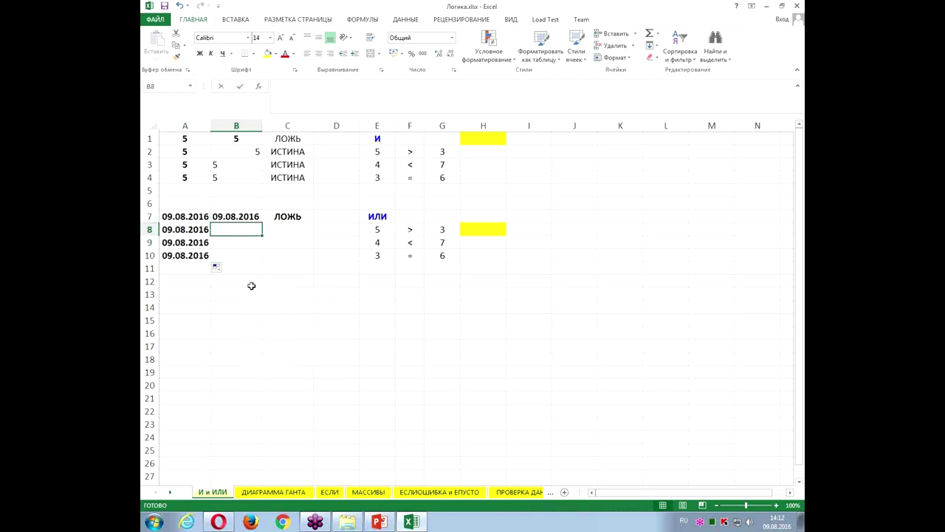
type("=дата")
key("Down")
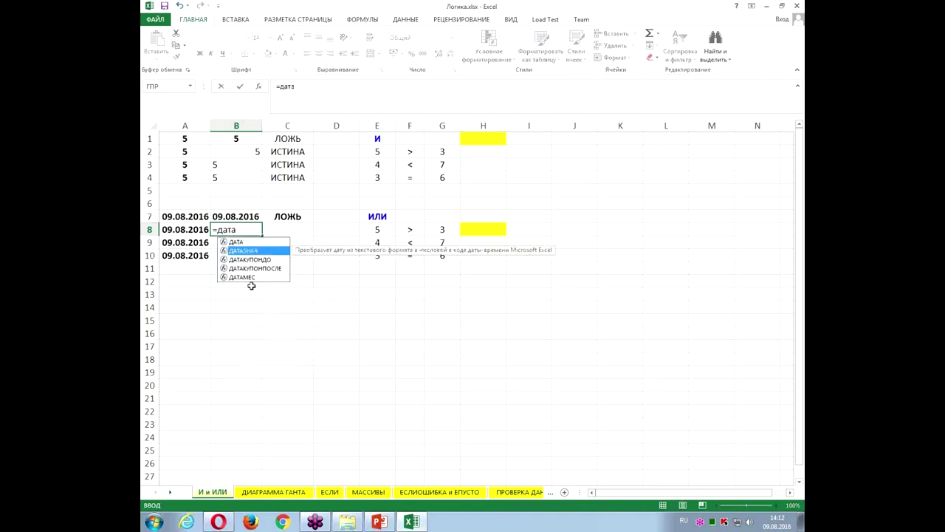
key("Tab")
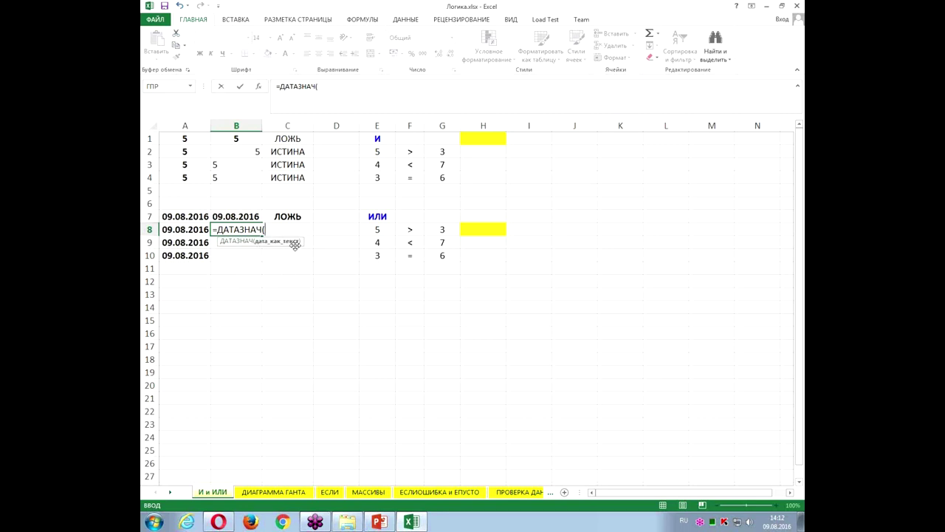
left_click(250, 218)
type(")")
key("ctrl+Return")
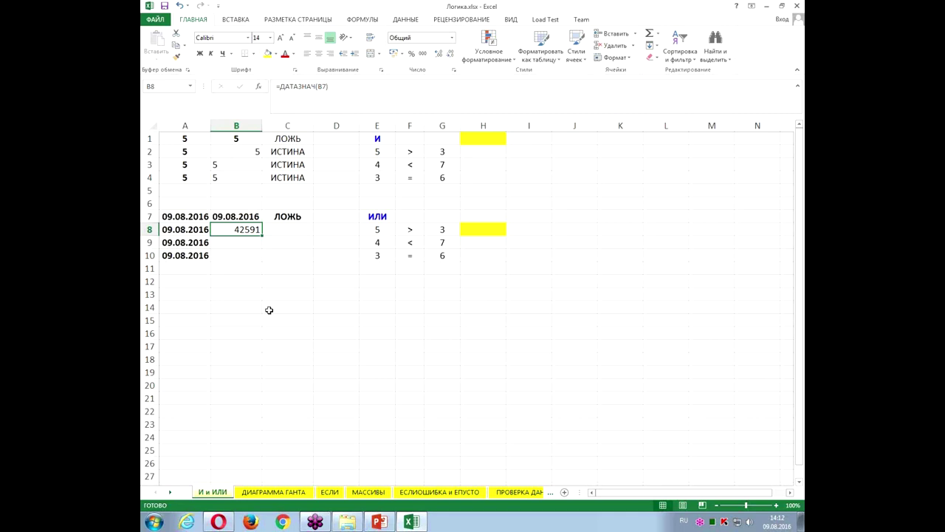
key("ctrl+1")
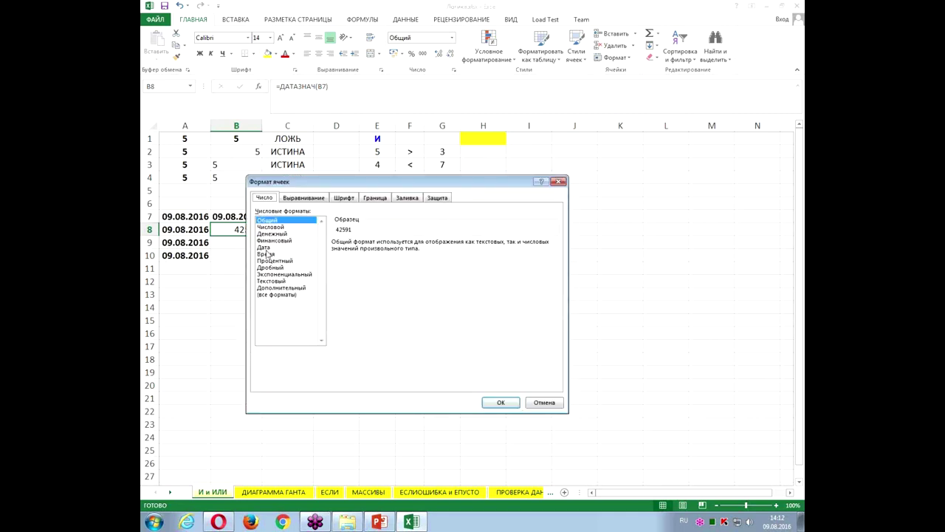
Format B8 as Дата and enter =A8=B8 in C8, which returns ИСТИНА
left_click(267, 248)
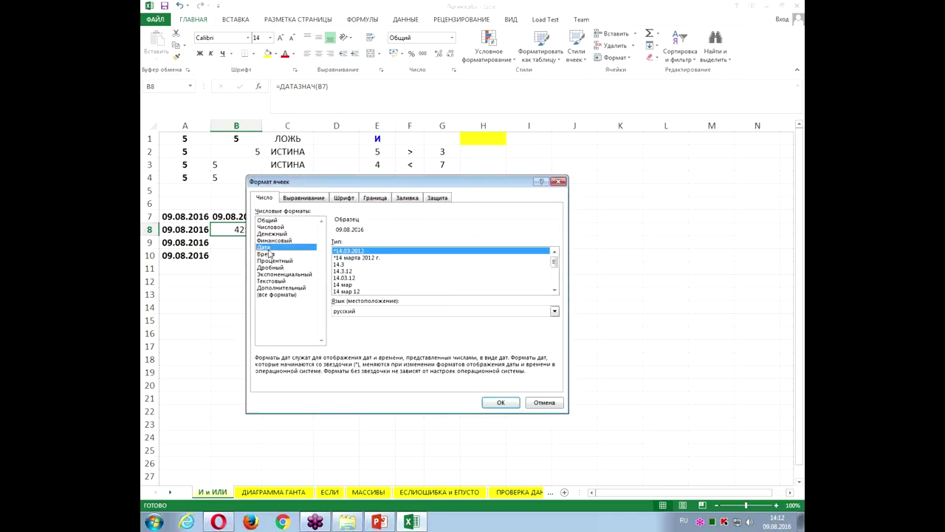
left_click(501, 403)
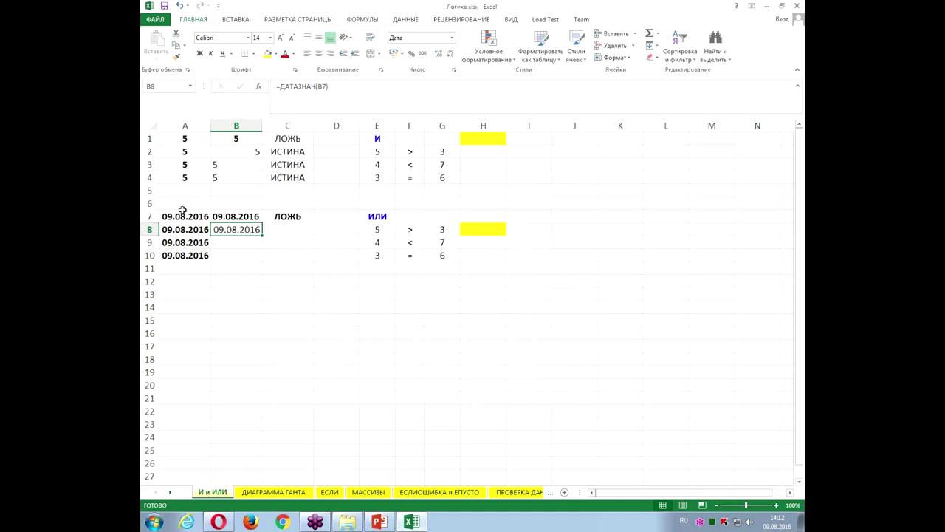
left_click(288, 233)
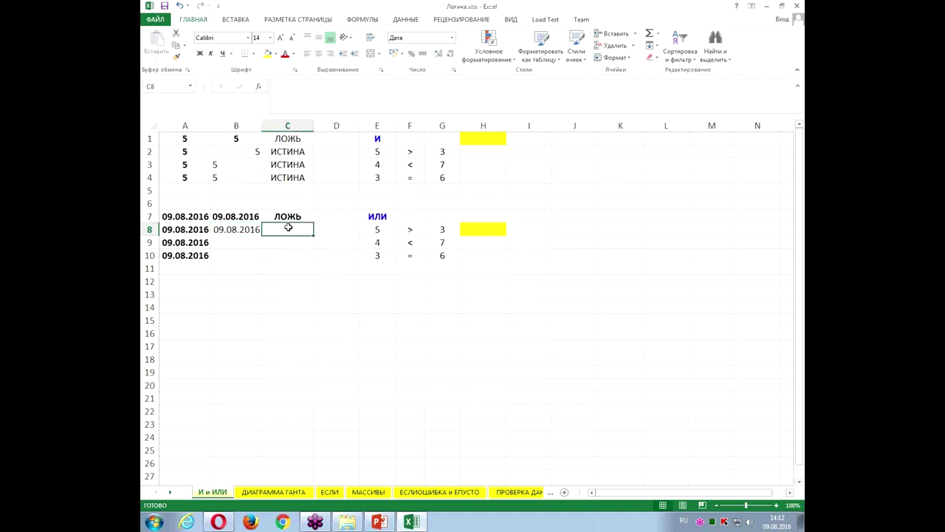
type("=")
left_click(190, 230)
type("=")
left_click(236, 229)
key("Return")
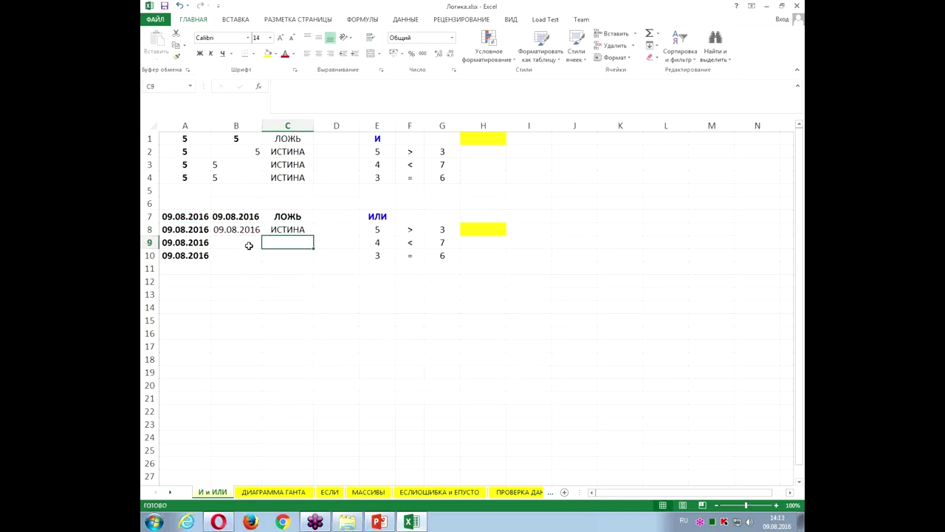
left_click(222, 244)
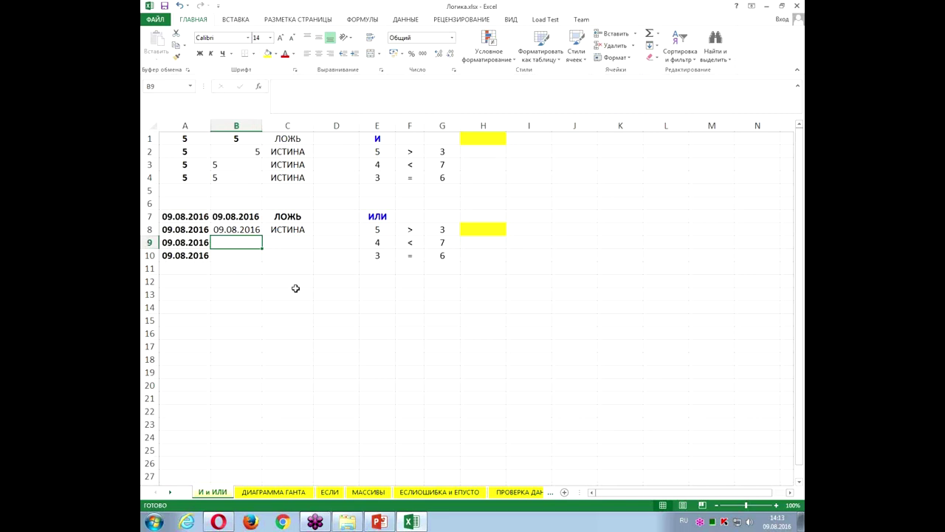
Enter =B7+0 in B9 and format it as Дата, showing 09.08.2016
type("=")
left_click(231, 217)
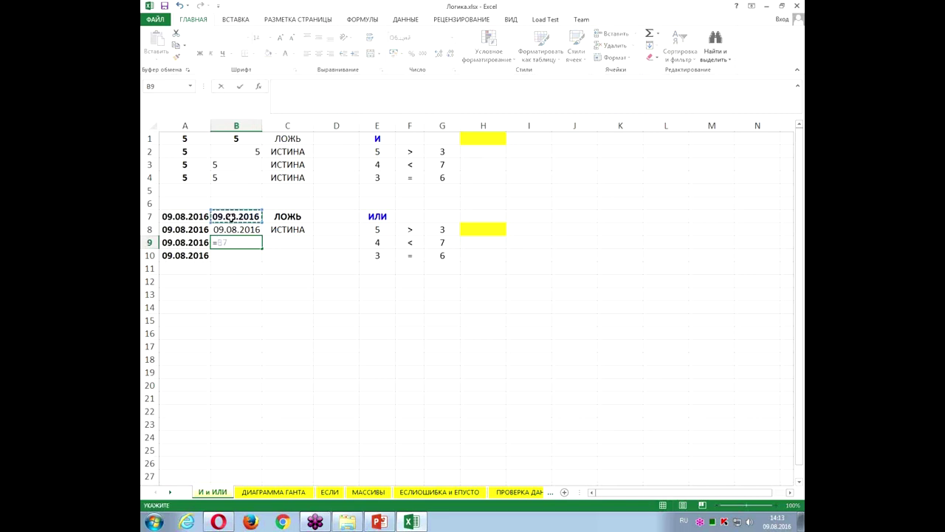
type("+0")
key("ctrl+Return")
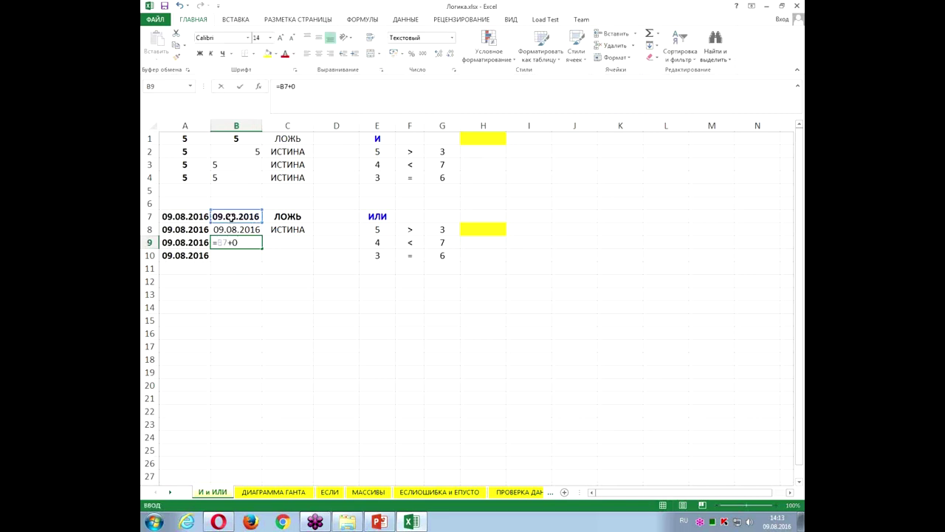
key("ctrl+1")
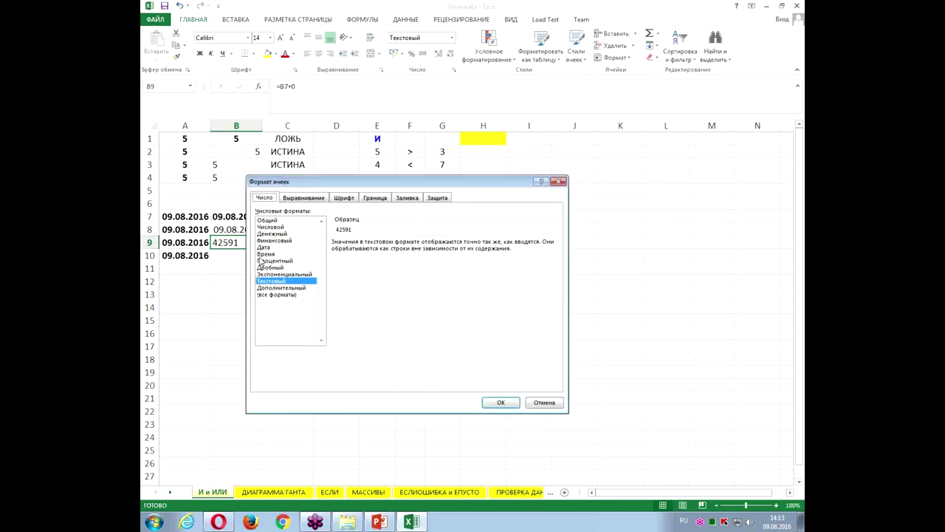
left_click(266, 247)
left_click(489, 403)
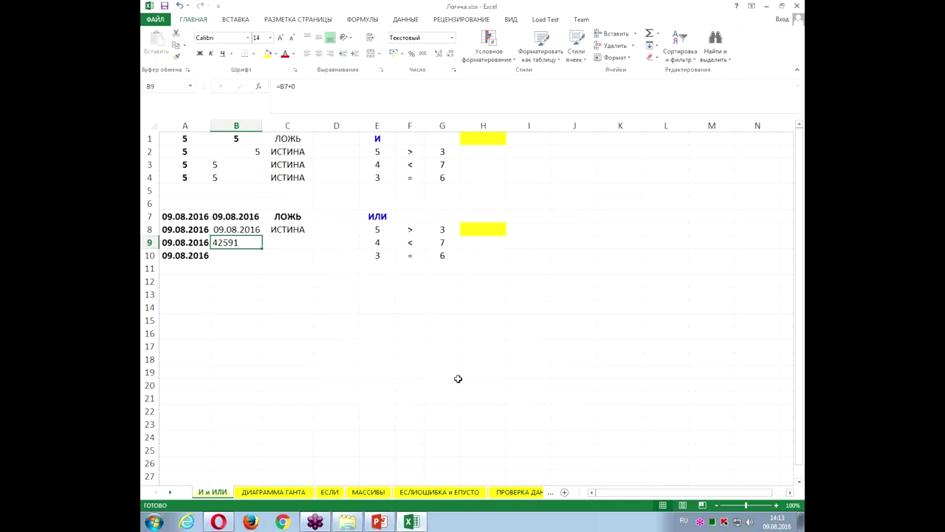
Enter =A9=B9 in C9 to compare the dates, returning ИСТИНА
left_click(298, 244)
type("=")
left_click(194, 244)
type("=")
left_click(223, 242)
key("Return")
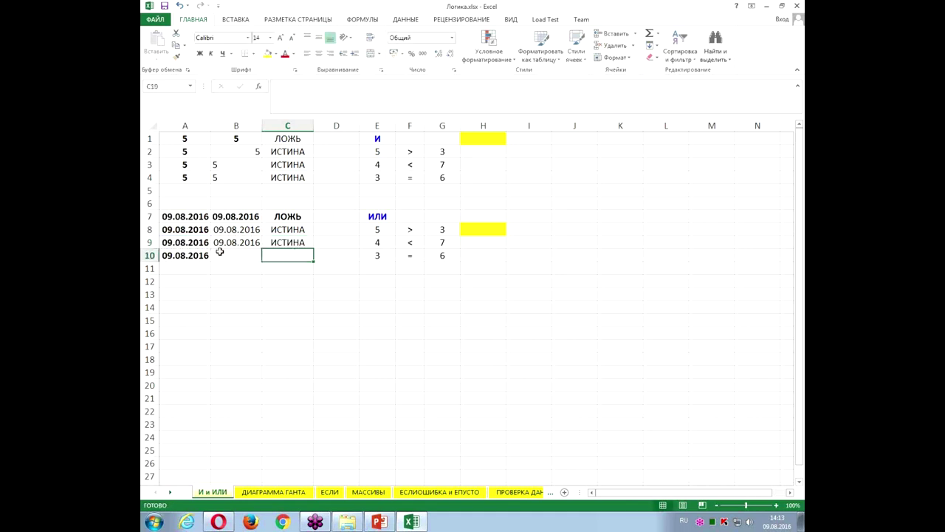
left_click(234, 255)
Enter =--B7 in B10 and format it as Дата, showing 09.08.2016
type("=")
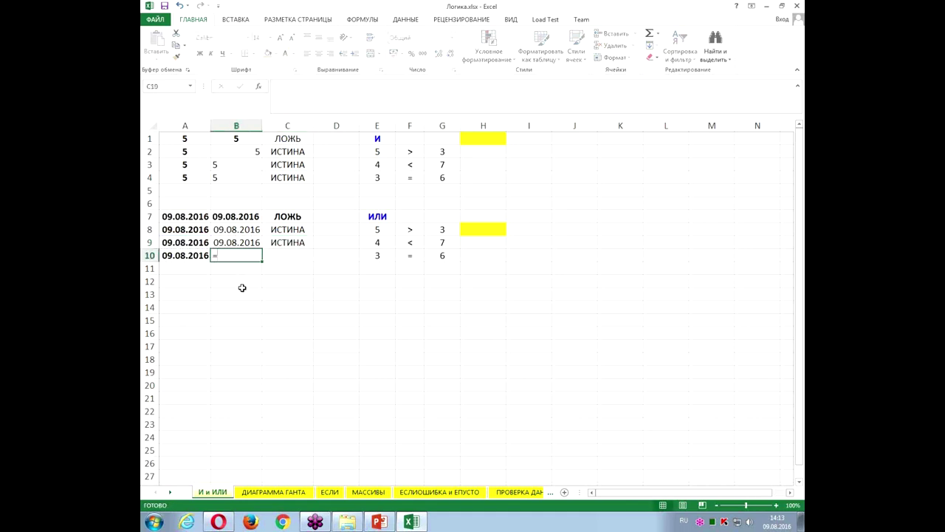
left_click(242, 216)
key("ctrl+Return")
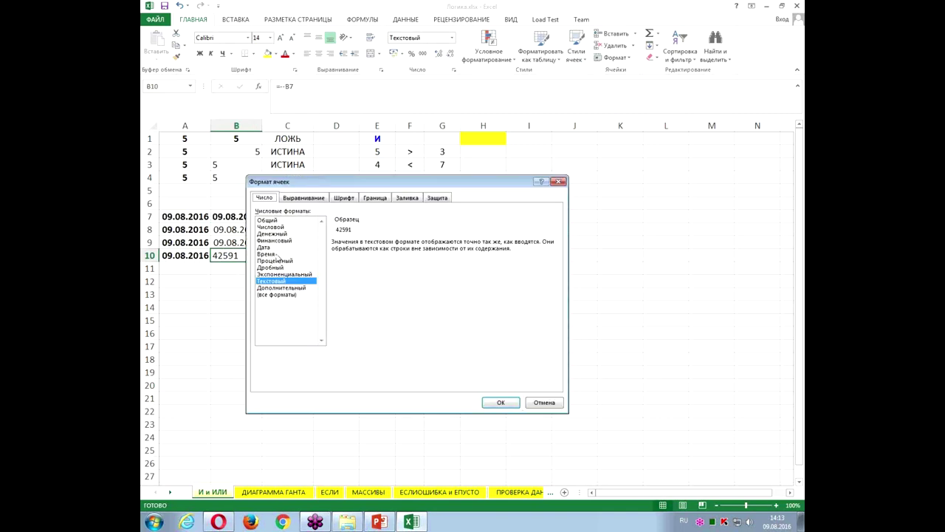
left_click(272, 248)
left_click(489, 404)
Enter =A10=B10 in C10, returning ИСТИНА, and reselect C10 to check it
left_click(288, 255)
type("=")
left_click(191, 255)
type("=")
left_click(230, 256)
key("Return")
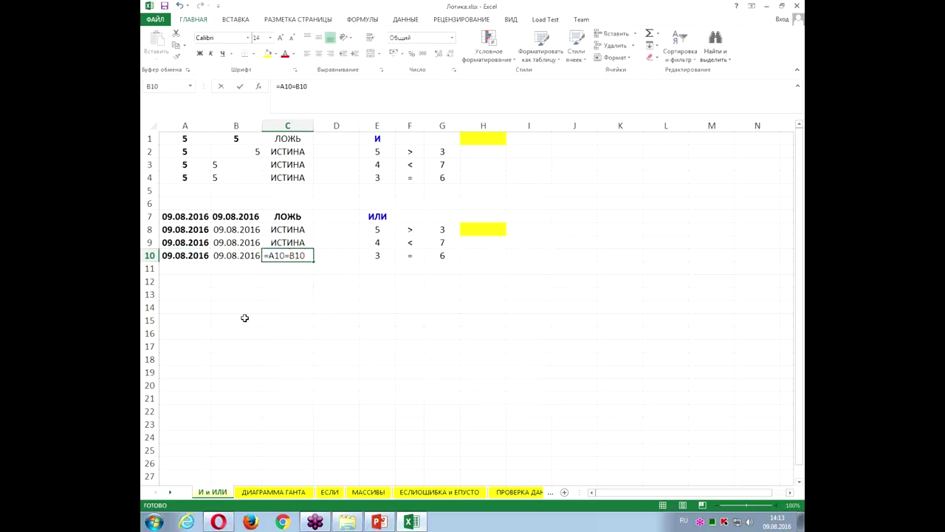
key("Up")
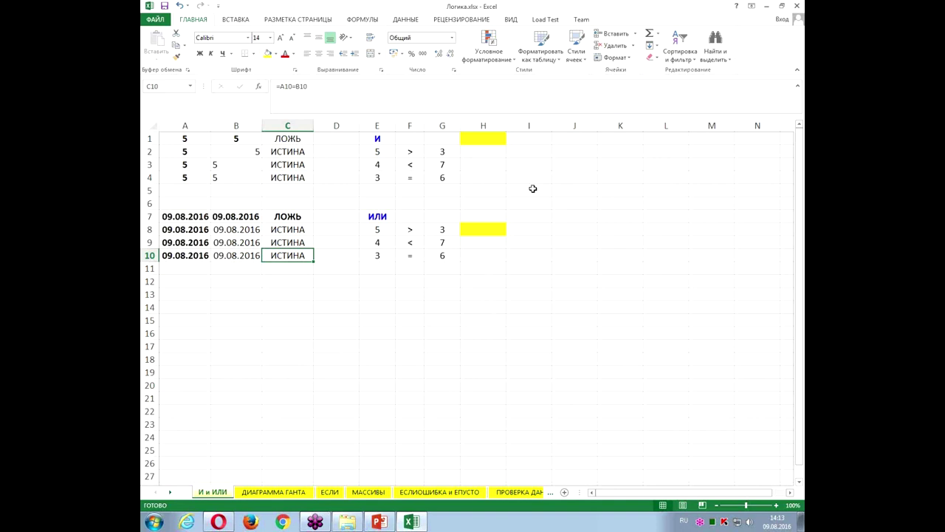
Browse the Логические function list on the ФОРМУЛЫ tab and pick H1 for a new formula
left_click(367, 20)
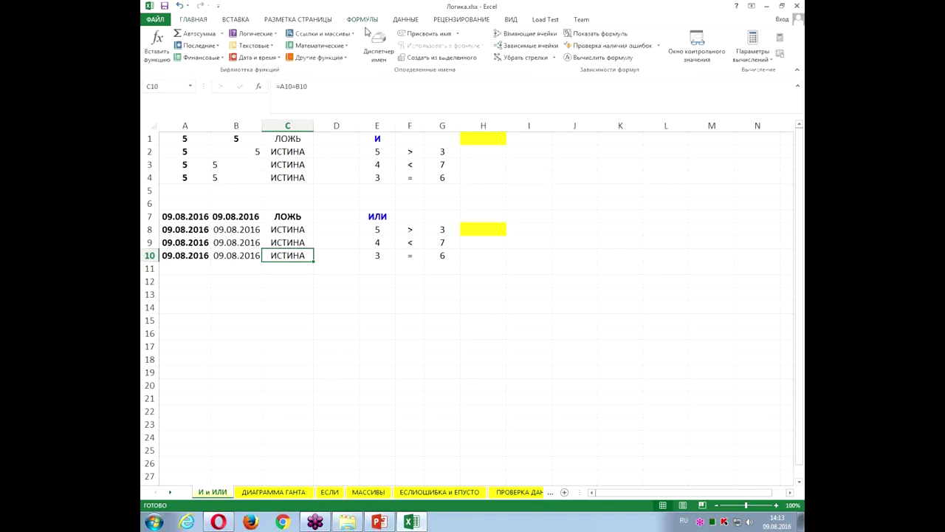
left_click(263, 36)
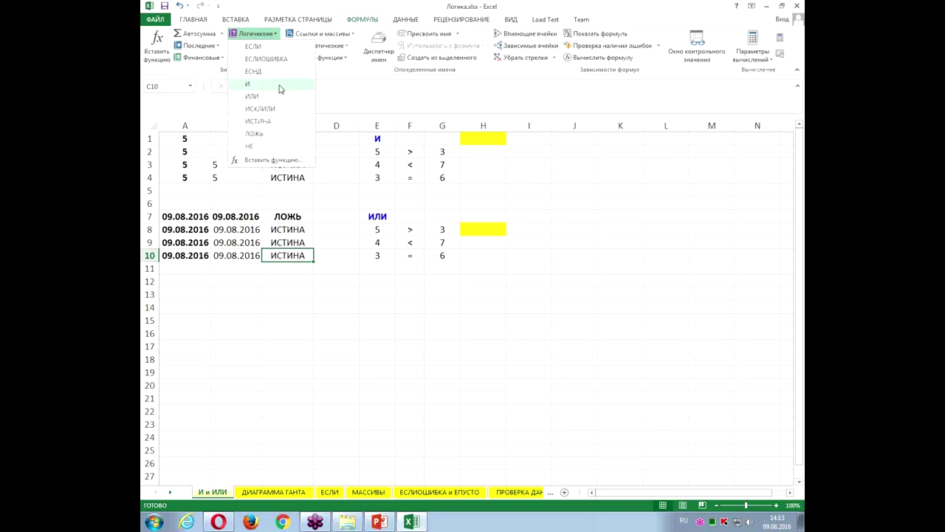
mouse_move(248, 83)
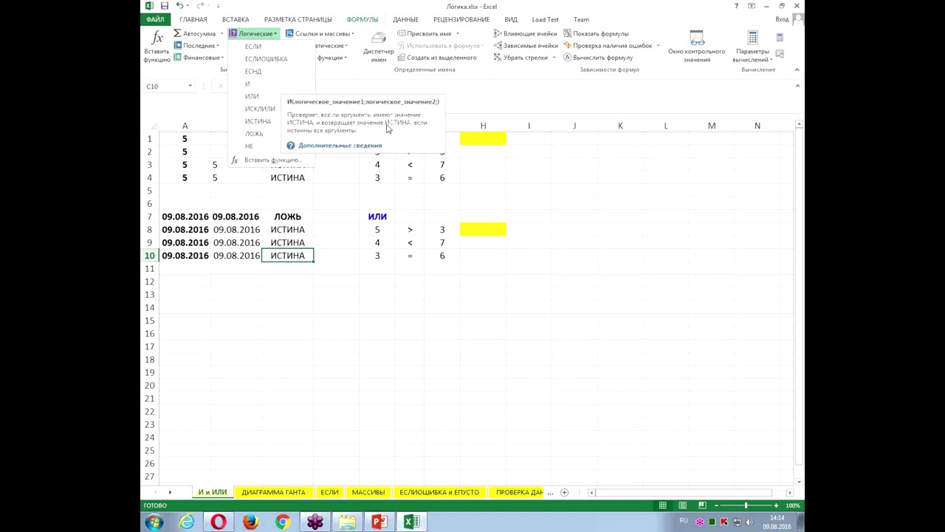
left_click(504, 147)
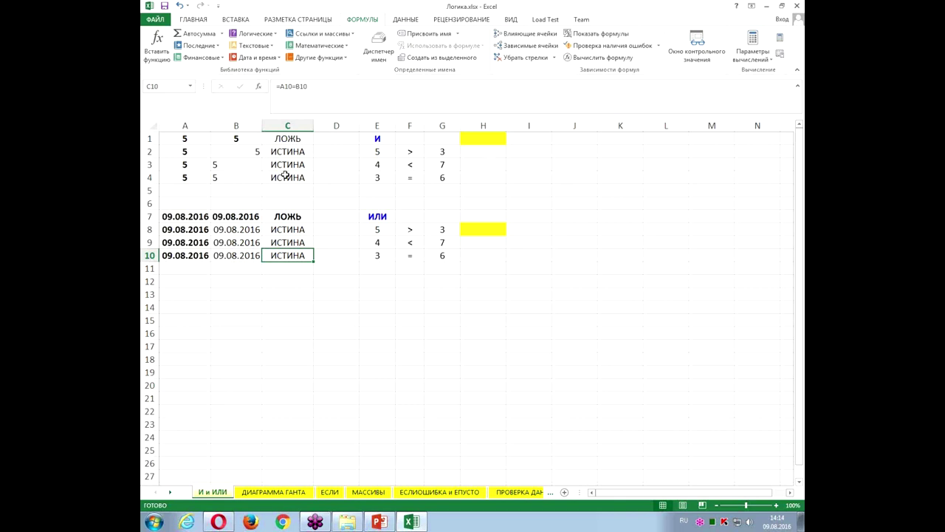
left_click(483, 144)
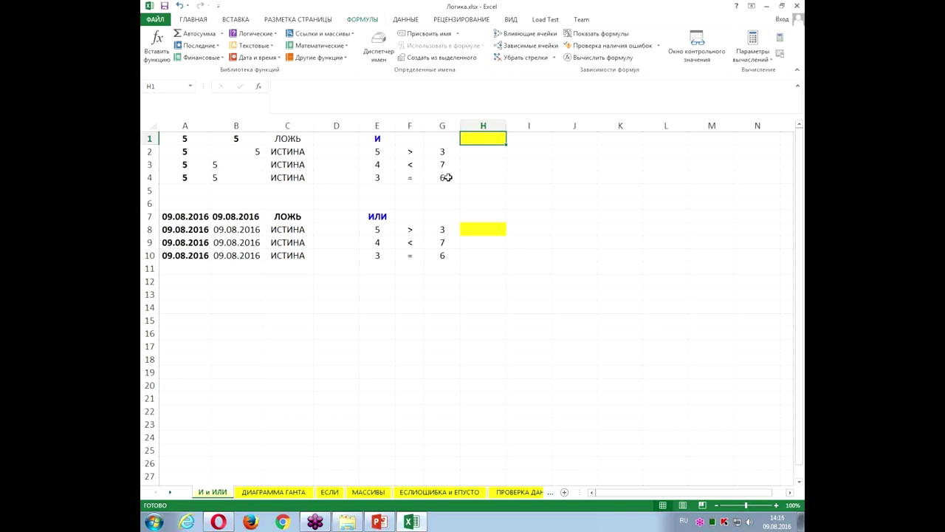
left_click(253, 33)
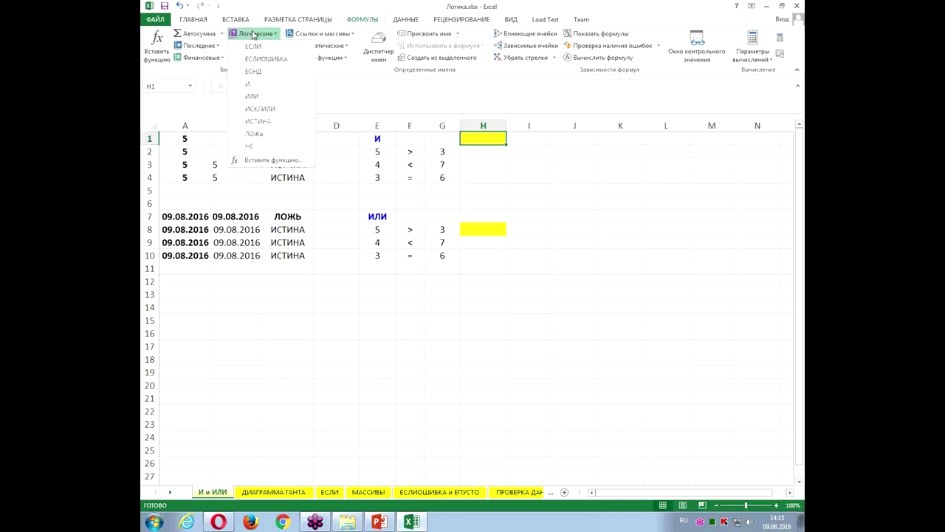
Insert the И function in H1 with conditions E2>G2 and E3<G3
left_click(260, 86)
mouse_move(428, 219)
left_mouse_down()
mouse_move(642, 221)
mouse_move(637, 193)
left_mouse_up()
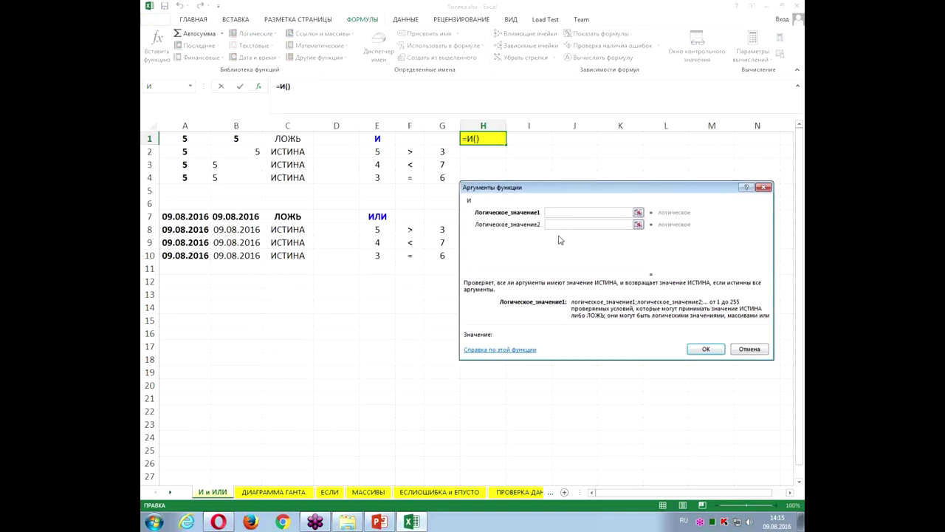
left_click(379, 151)
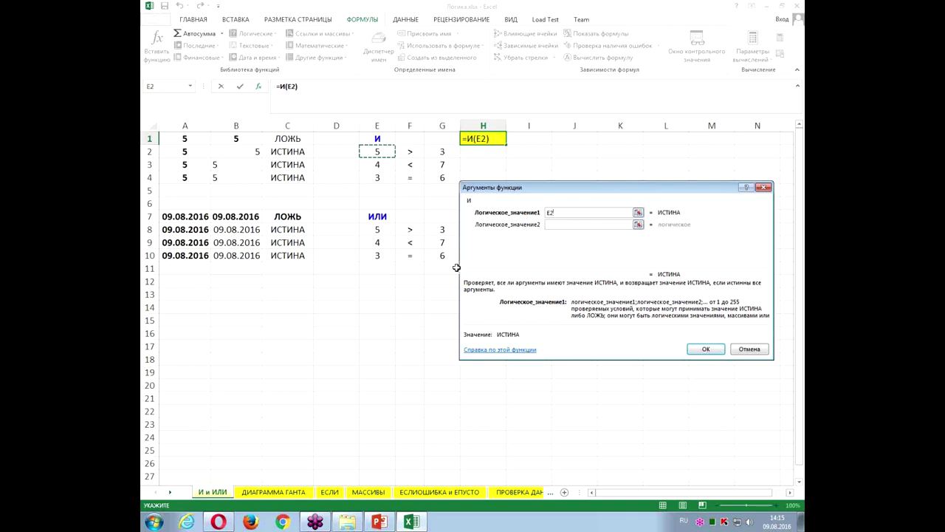
type(">")
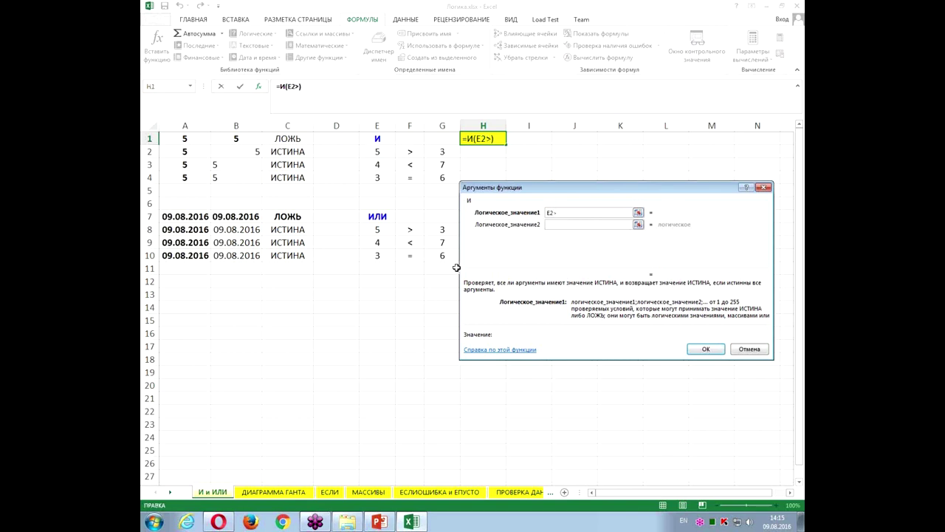
left_click(446, 152)
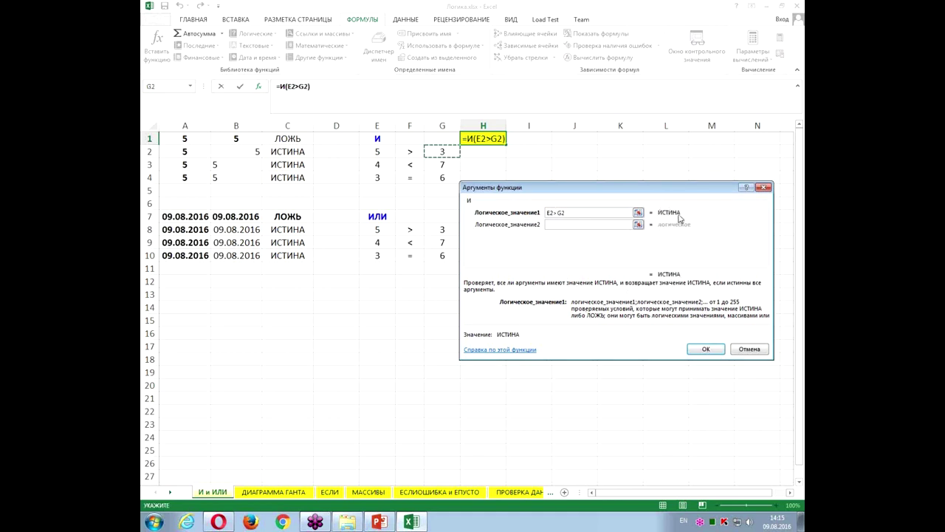
left_click(554, 225)
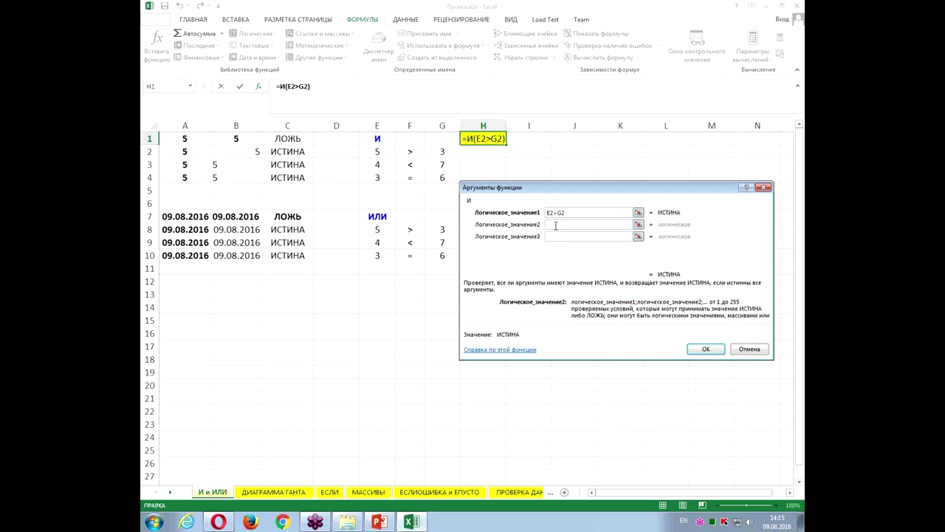
left_click(375, 164)
type("<")
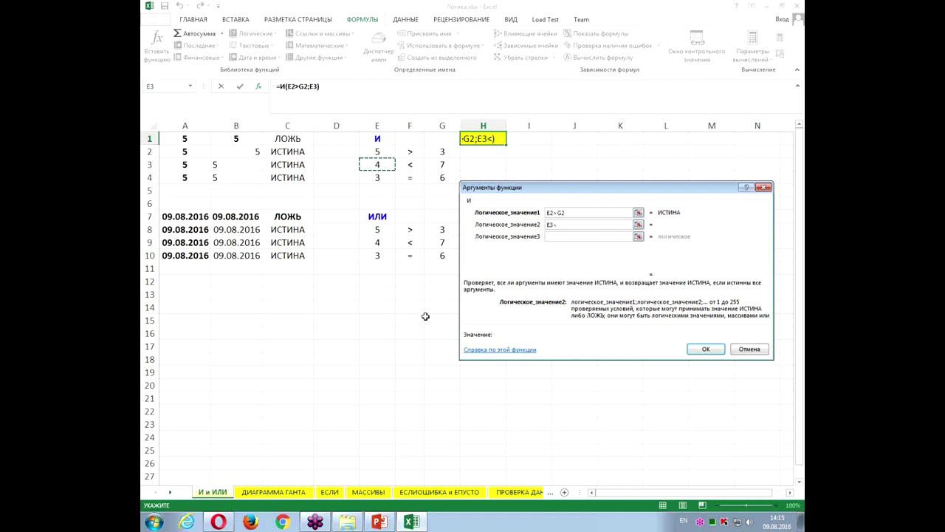
left_click(443, 164)
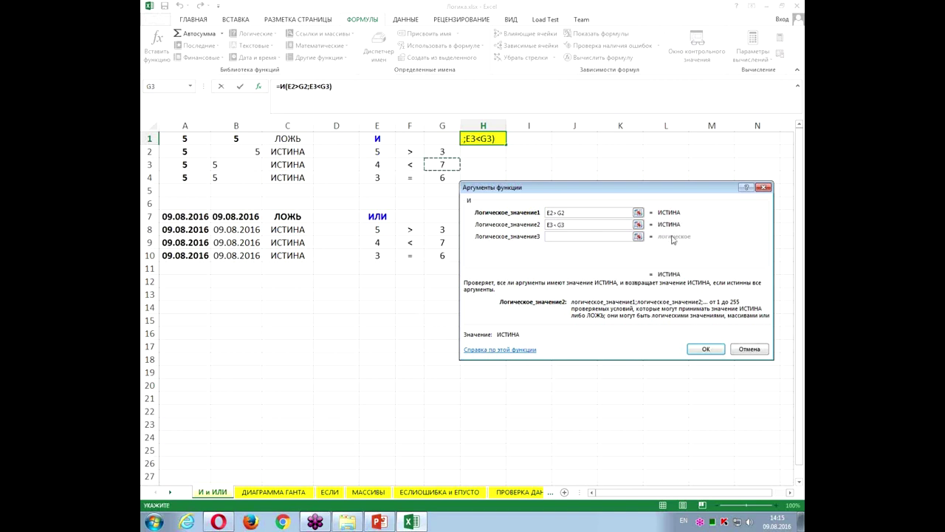
Add the third condition E4=G4 and confirm the И formula
left_click(578, 236)
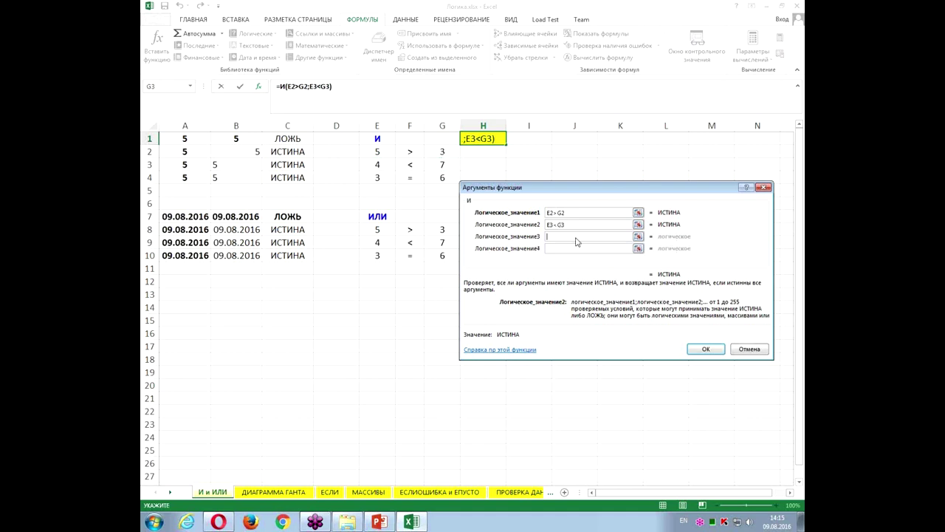
left_click(375, 178)
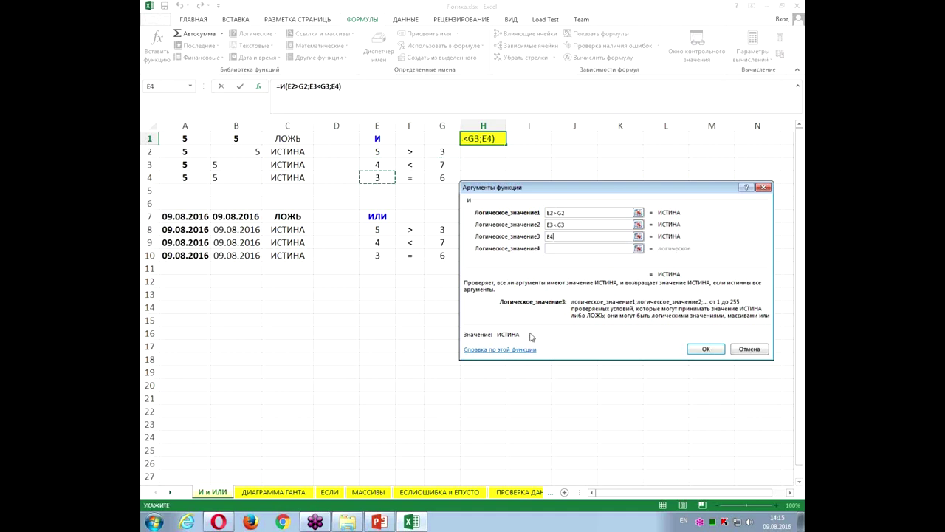
type("=")
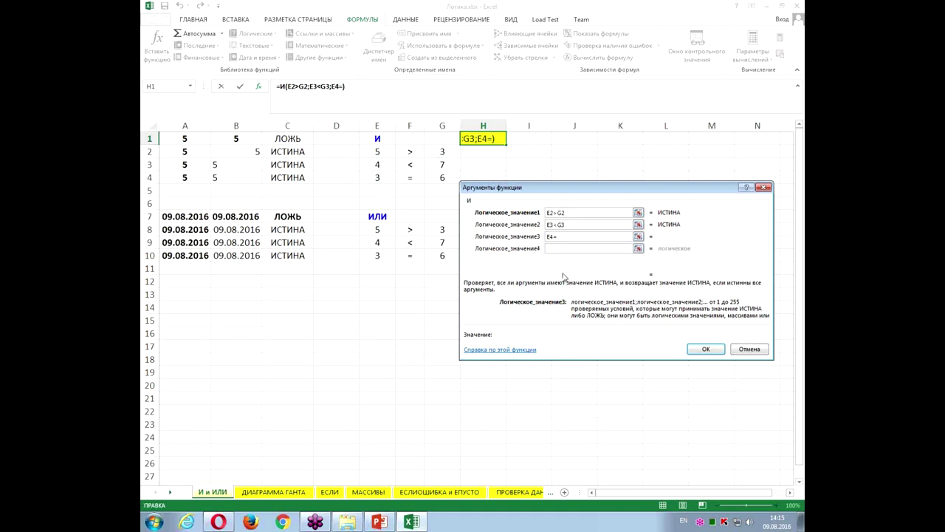
left_click(443, 176)
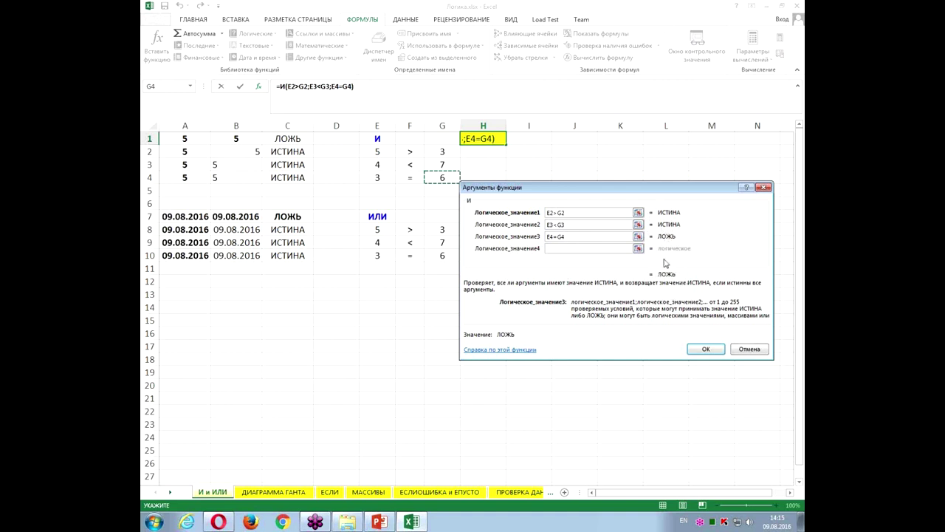
left_click(560, 238)
key("BackSpace")
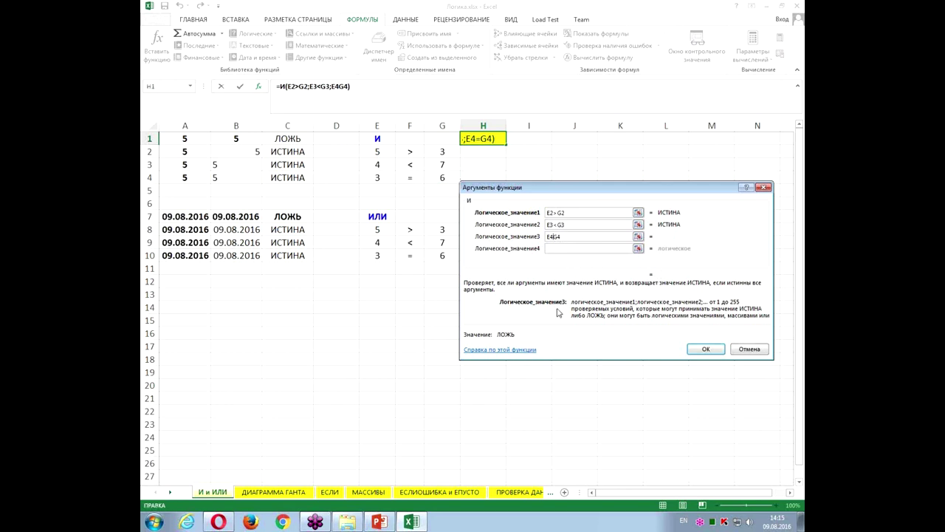
type("<")
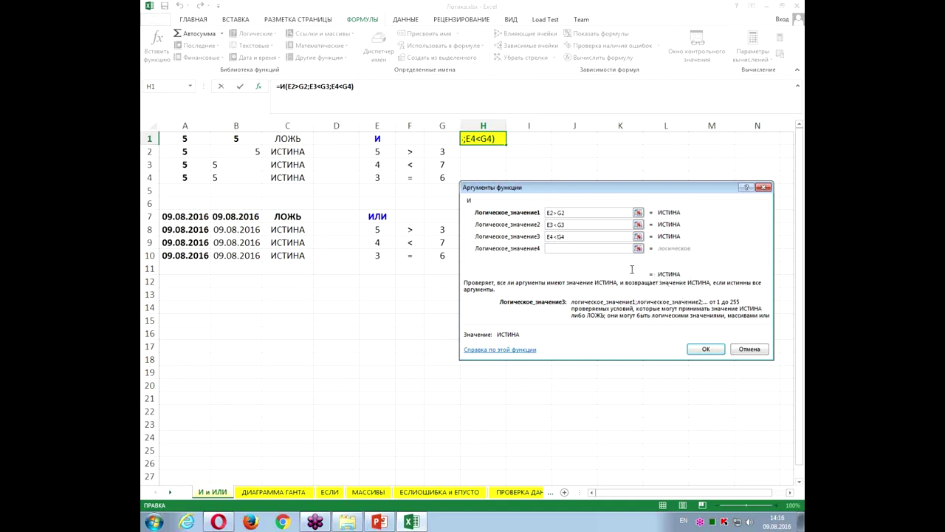
key("BackSpace")
type("=")
left_click(706, 348)
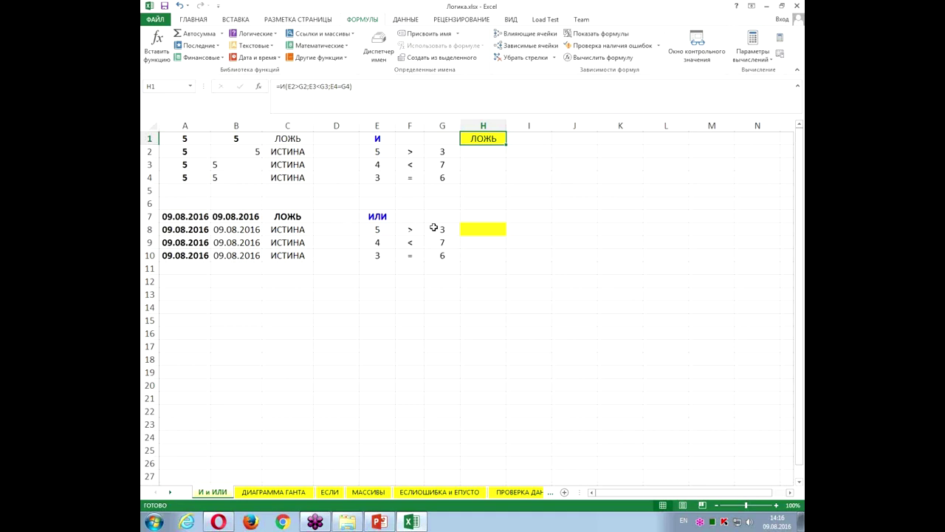
Select cell H8 with H1 now showing ЛОЖЬ
left_click(483, 233)
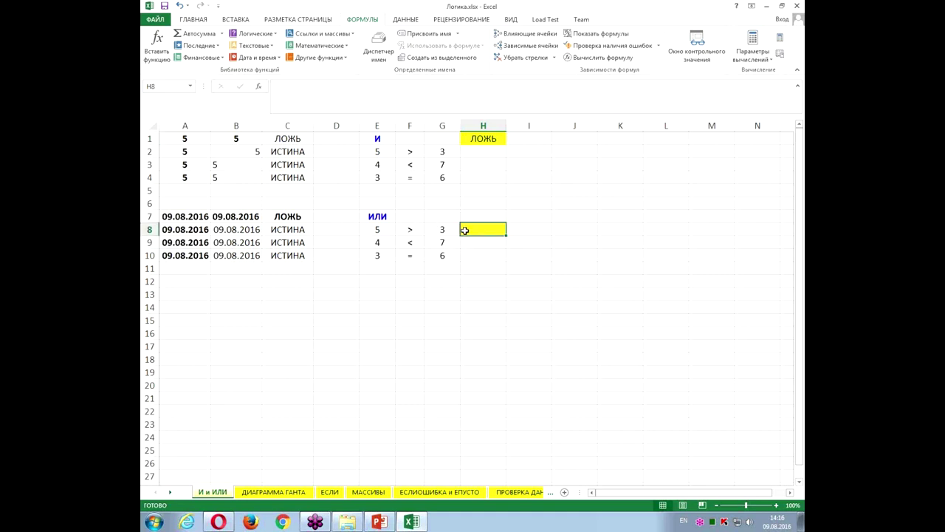
Insert the ИЛИ function in H8 with conditions E8>G8 and E9<G9
left_click(270, 34)
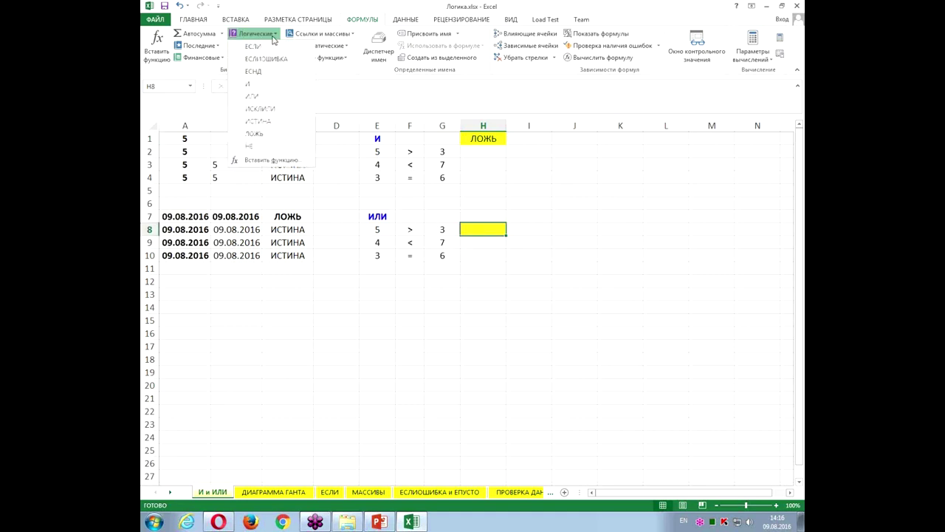
left_click(268, 98)
left_click_drag(600, 194, 655, 202)
left_click(381, 231)
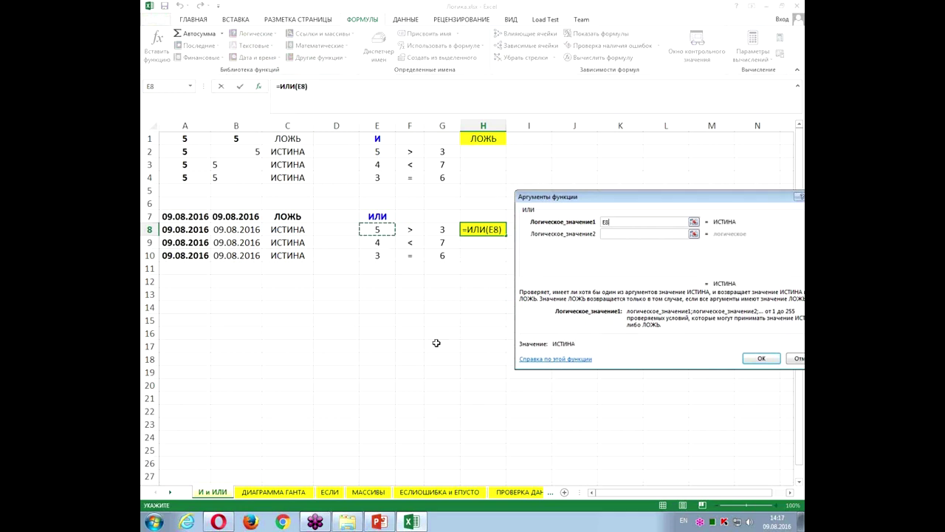
type(">")
left_click(443, 229)
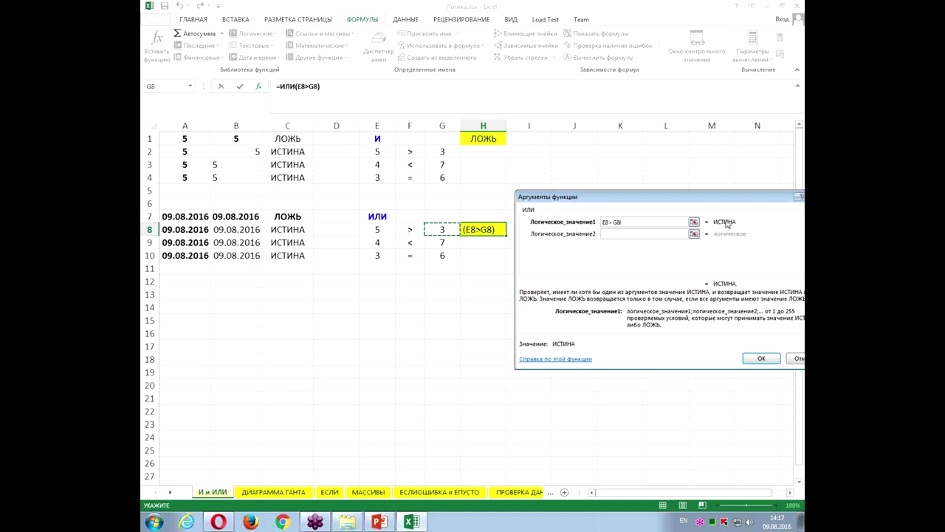
left_click(653, 235)
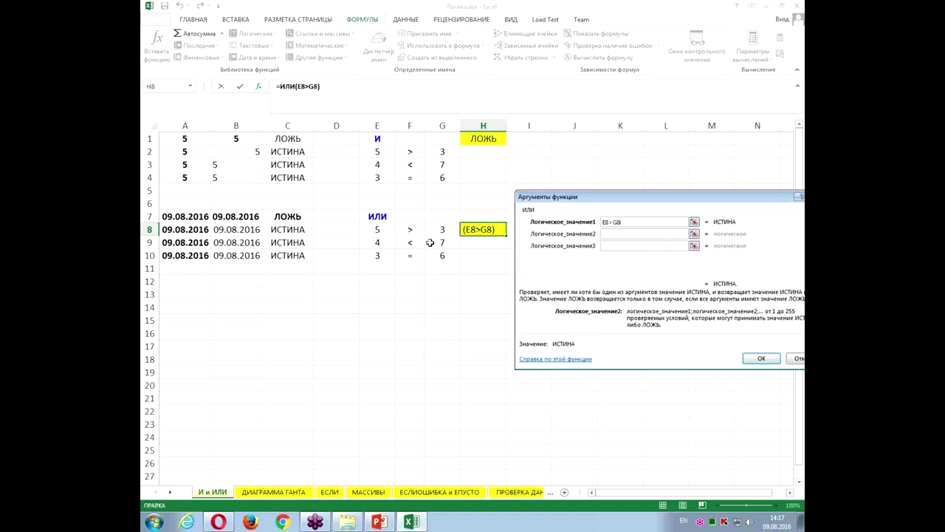
left_click(380, 241)
type("<")
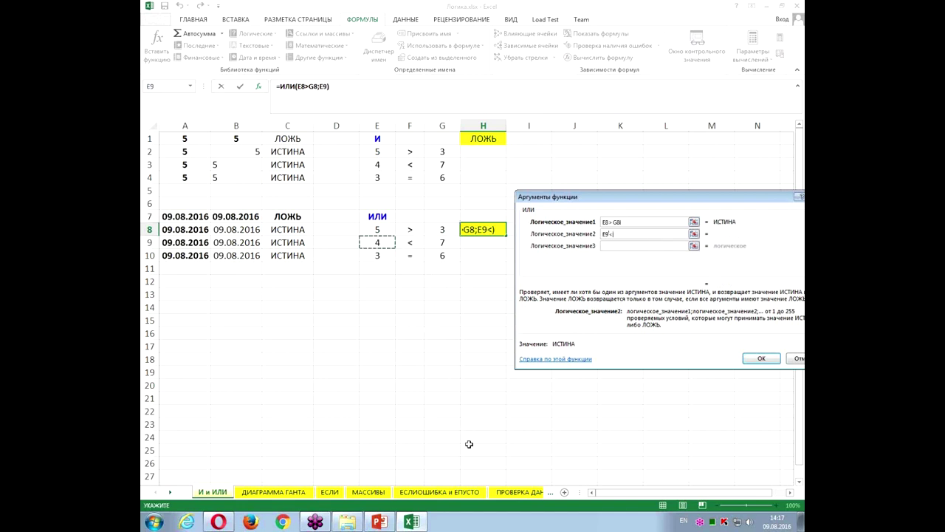
left_click(446, 243)
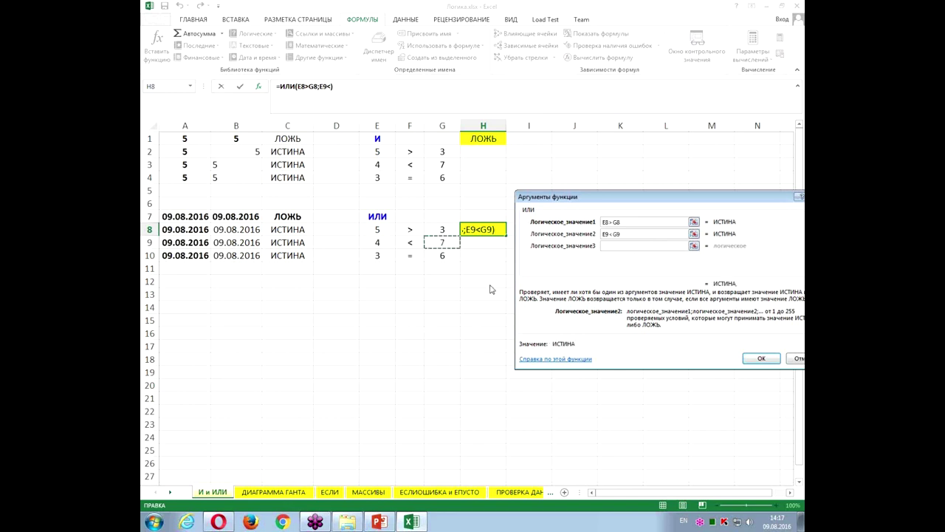
Add the third condition E10=G10 and confirm the ИЛИ formula
left_click(620, 246)
left_click(376, 253)
type("=")
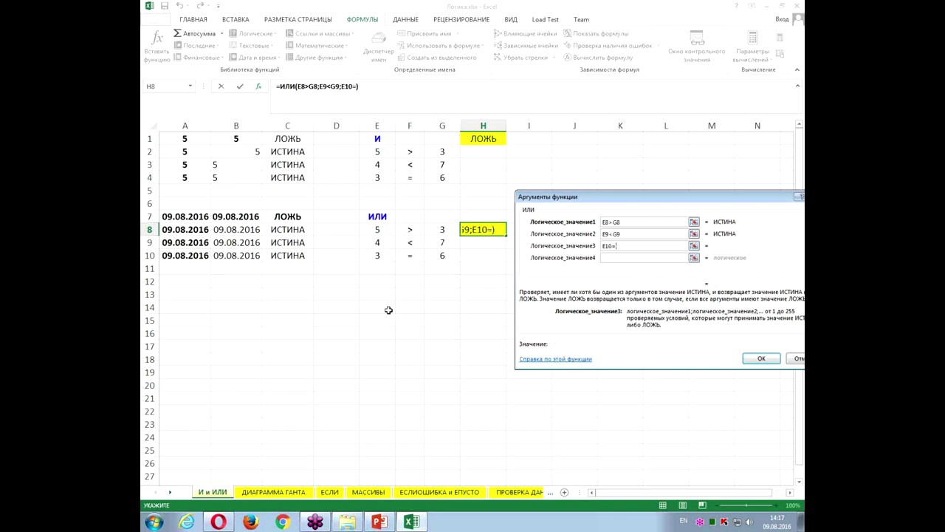
left_click(441, 254)
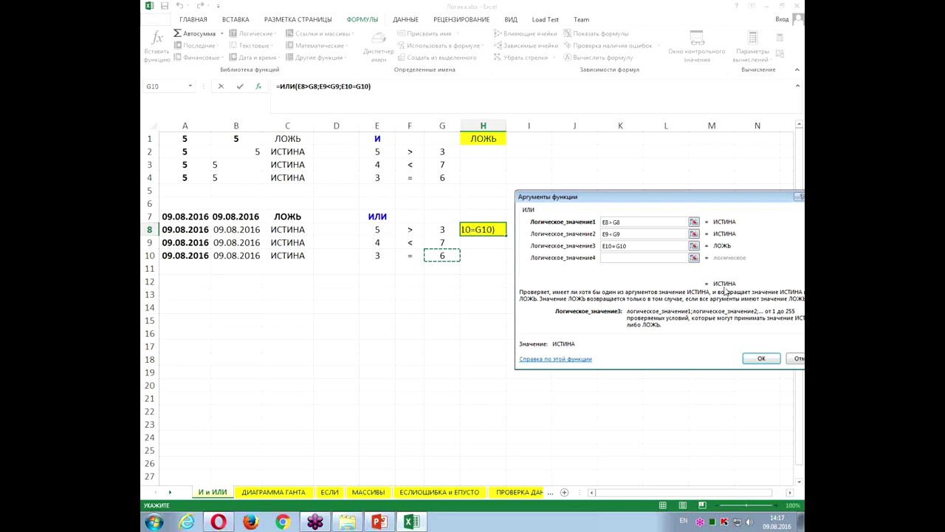
left_click(768, 359)
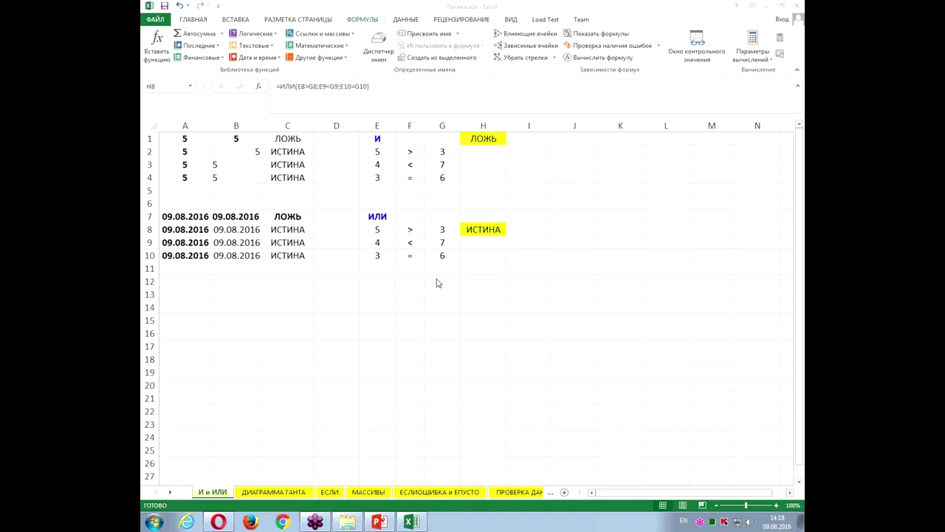
Switch to the ДИАГРАММА ГАНТА sheet
left_click(288, 494)
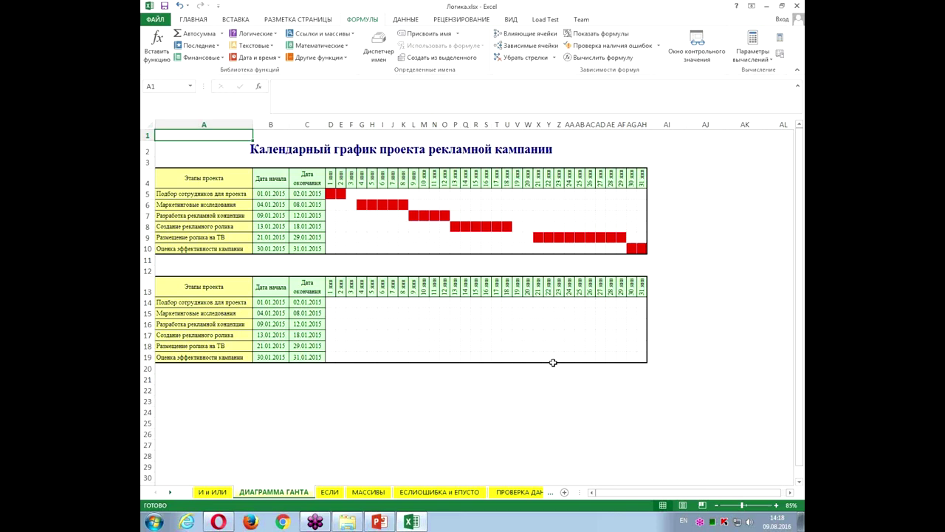
Scroll up to view the advertising campaign calendar on the ДИАГРАММА ГАНТА sheet
scroll(553, 362, "up", 1)
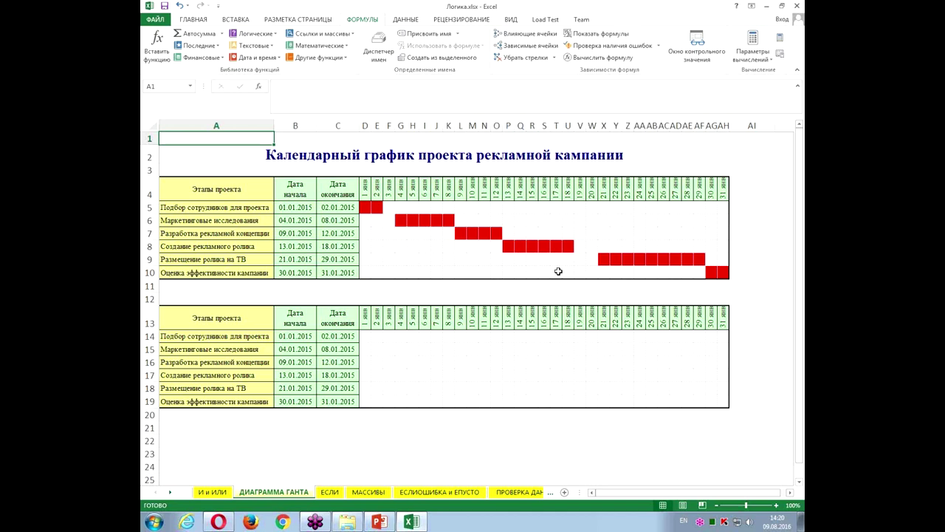
Select D14:AH19 and start a new conditional formatting rule that uses a formula
mouse_move(368, 338)
left_mouse_down()
mouse_move(718, 337)
mouse_move(722, 399)
left_mouse_up()
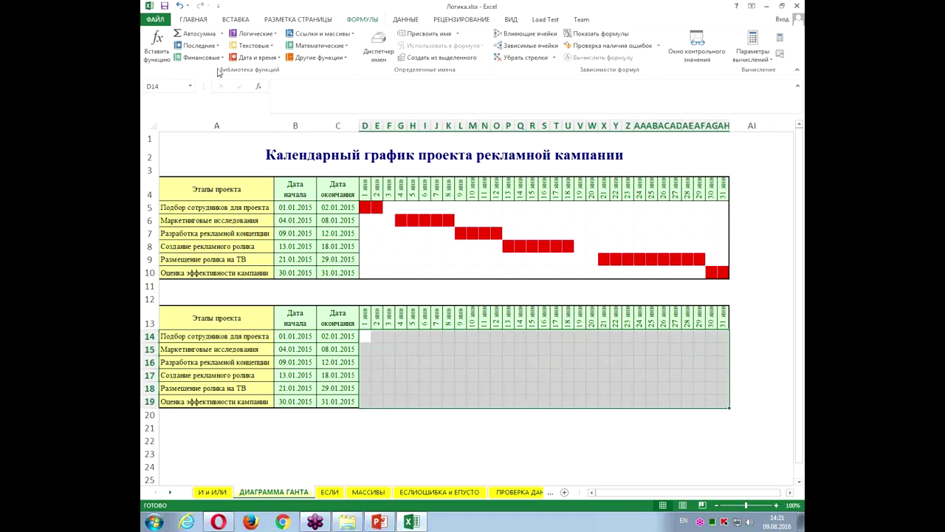
left_click(195, 19)
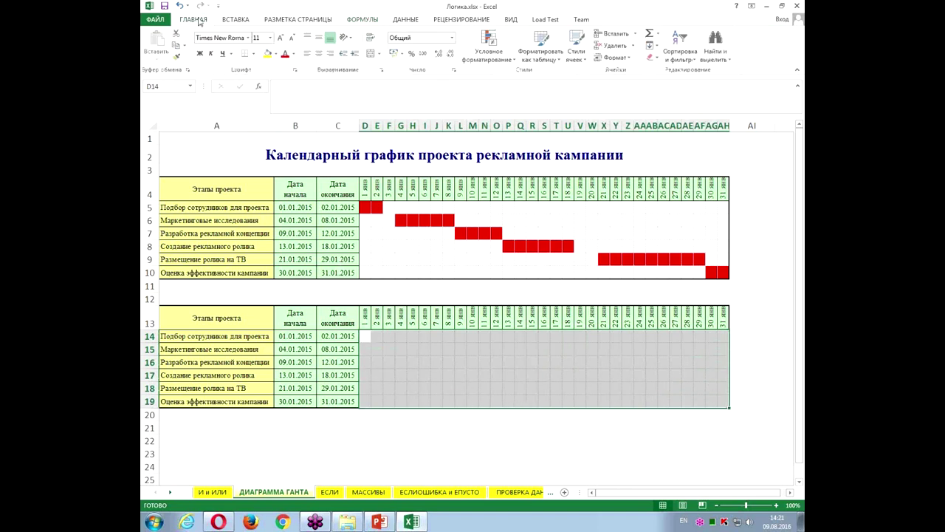
left_click(488, 46)
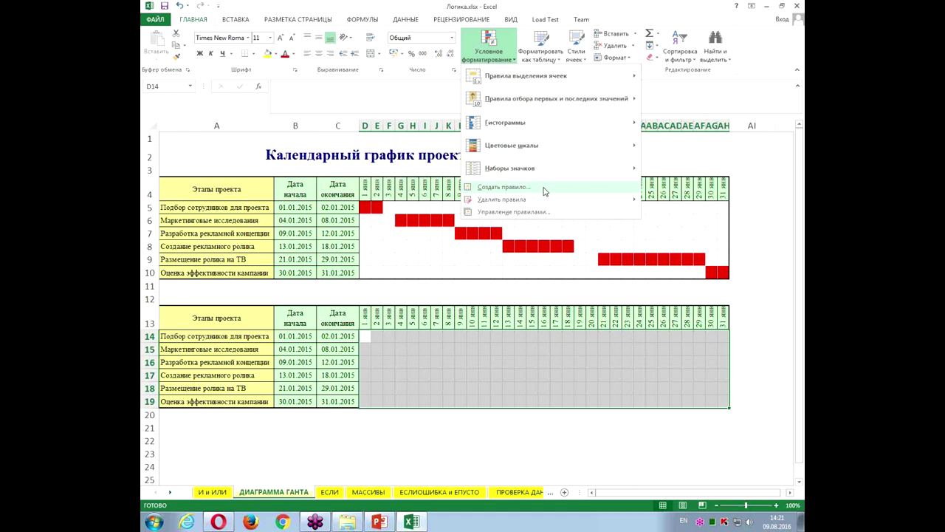
left_click(544, 191)
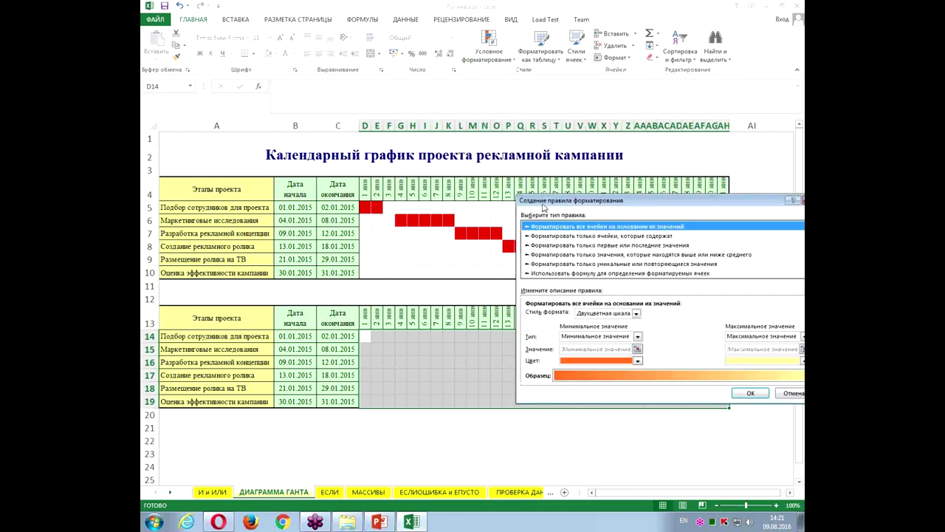
left_click_drag(594, 217, 486, 167)
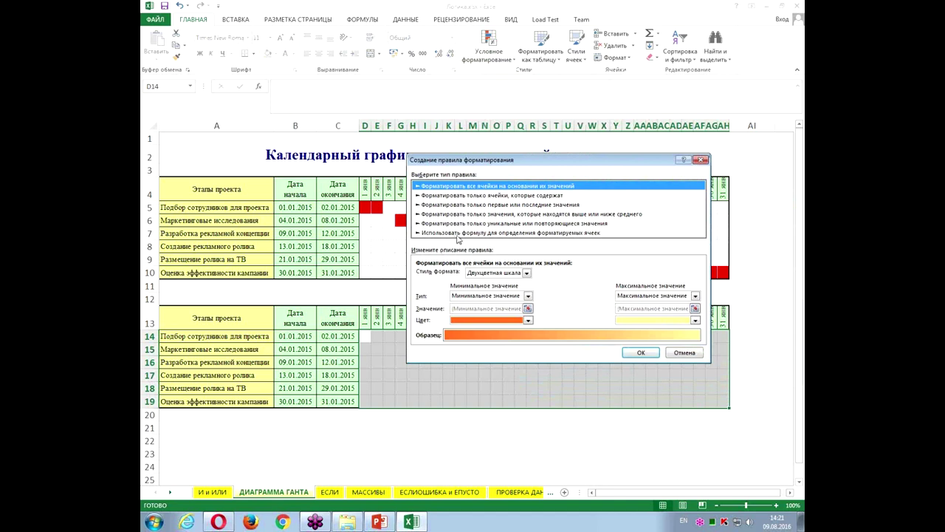
left_click(463, 233)
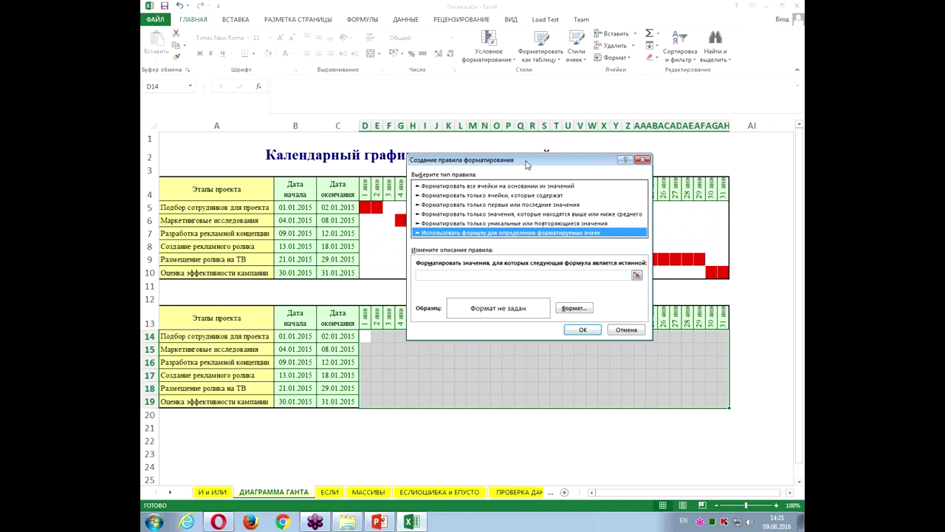
left_click(447, 275)
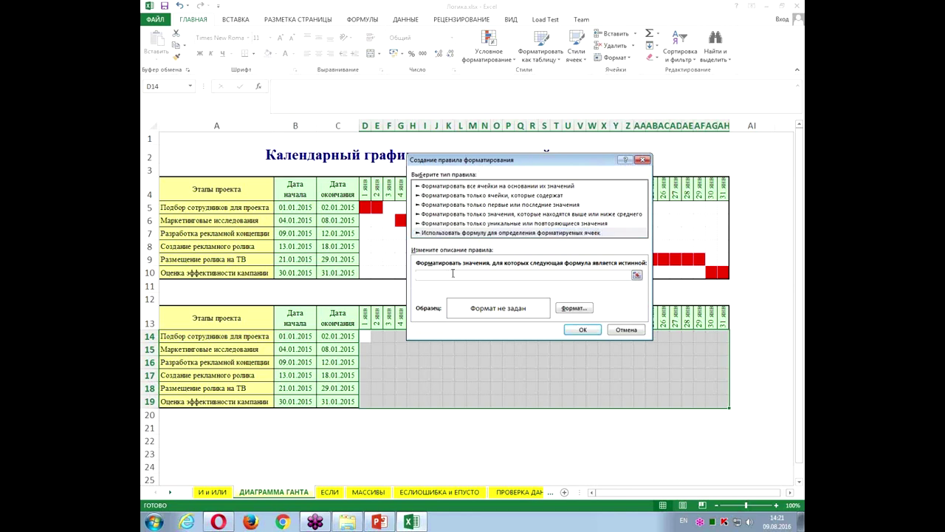
scroll(526, 238, "down", 2)
left_click_drag(508, 165, 538, 276)
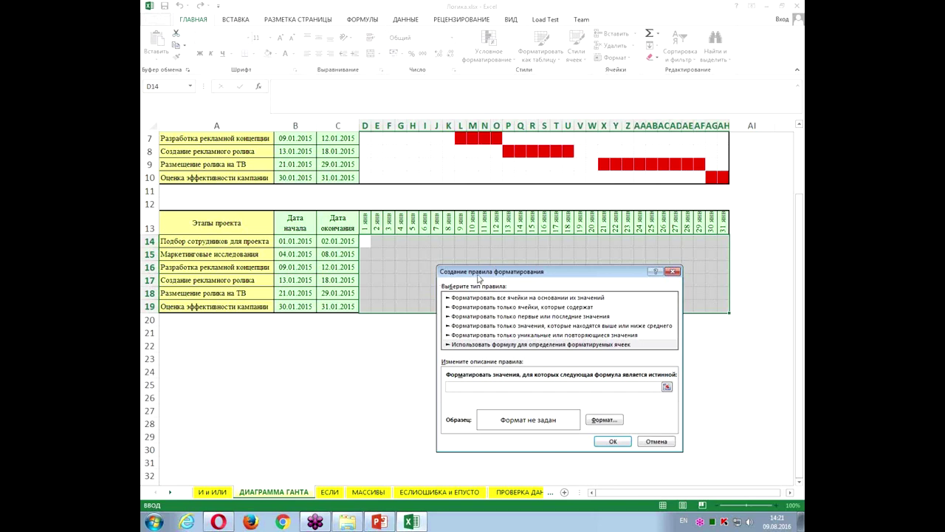
left_click_drag(477, 276, 484, 290)
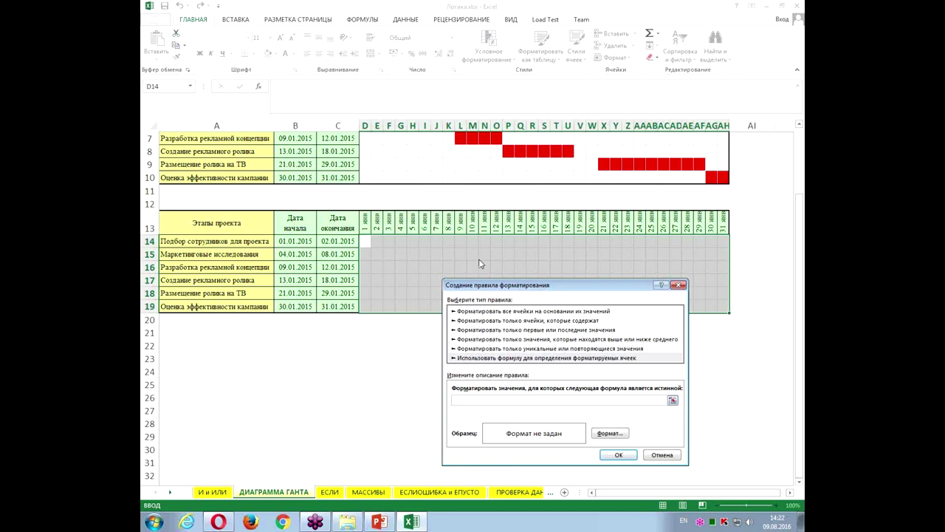
Shift the new formula rule dialog aside so the Gantt day grid stays visible
left_click_drag(612, 282, 623, 280)
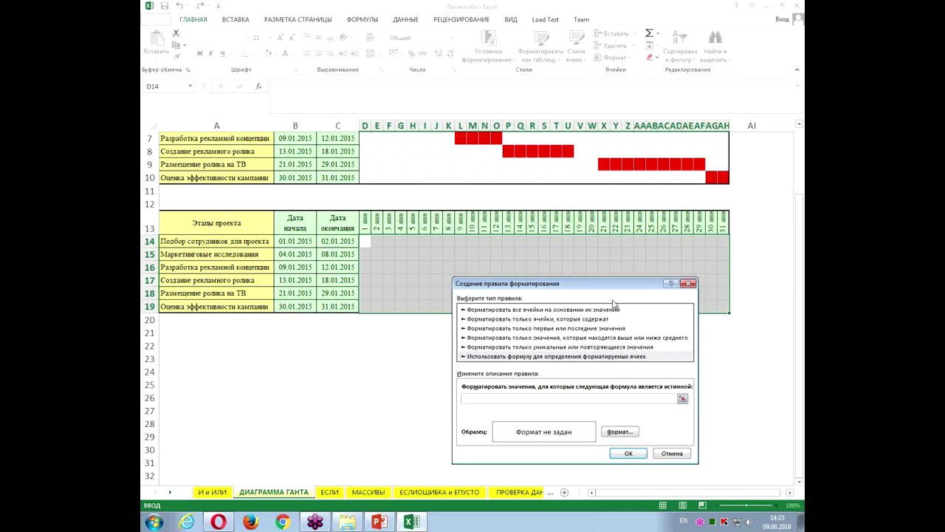
left_click_drag(563, 284, 550, 261)
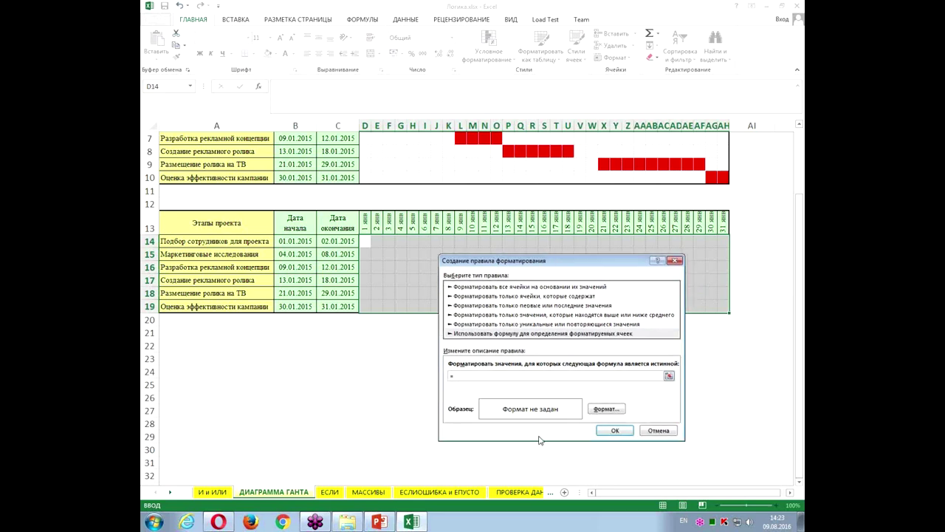
Insert the row-13 day heading into the rule formula as D$13, locked to its row
key("alt+shift")
left_click(365, 221)
left_click_drag(543, 265, 523, 266)
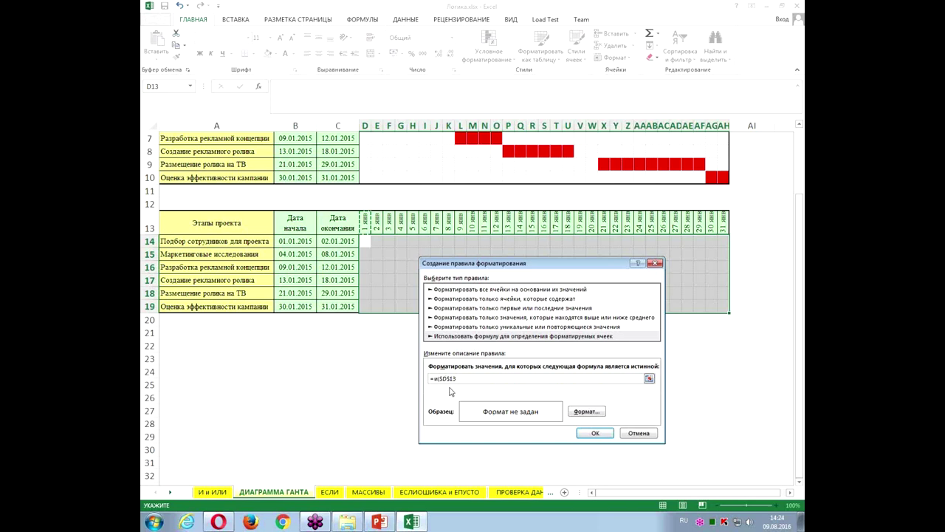
key("F4")
key("F2")
Add start date $B14, then ;D$13<=$C14, and close the И formula's parenthesis
left_click(294, 241)
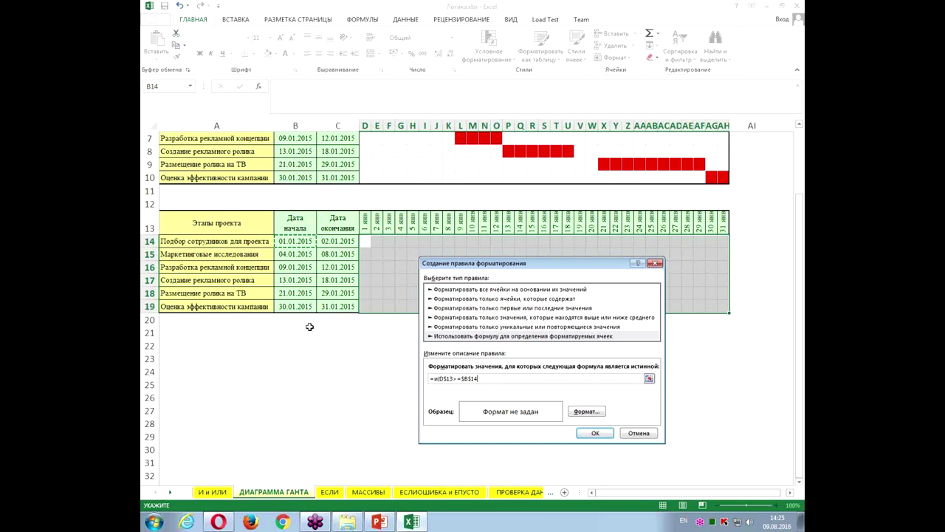
key("F4")
type(";")
type(";")
left_click(365, 220)
type("<=")
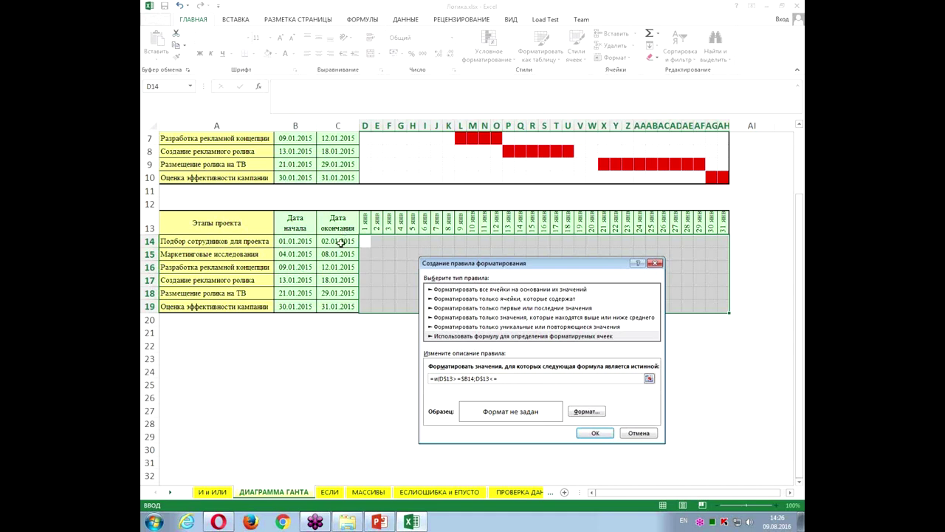
left_click(334, 242)
type(")")
left_click(587, 412)
left_click(621, 174)
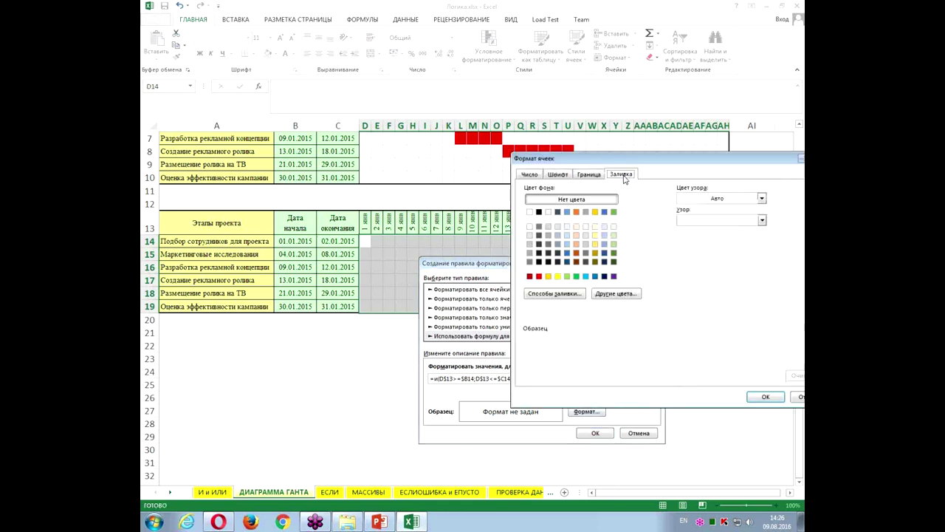
left_click(576, 277)
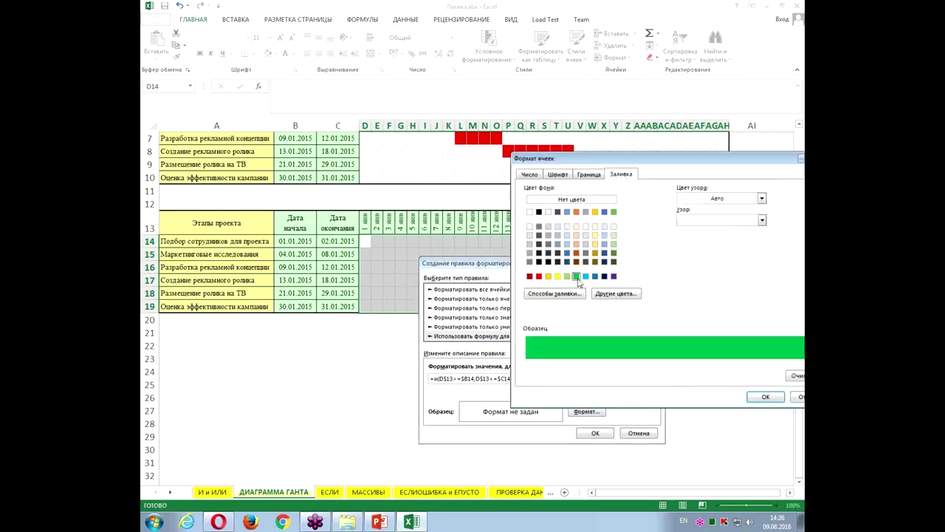
left_click(765, 396)
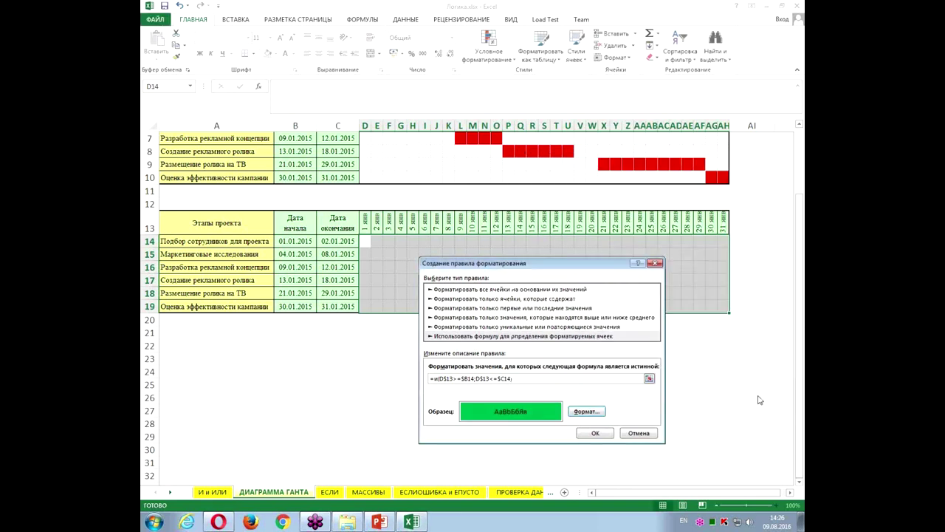
left_click(596, 434)
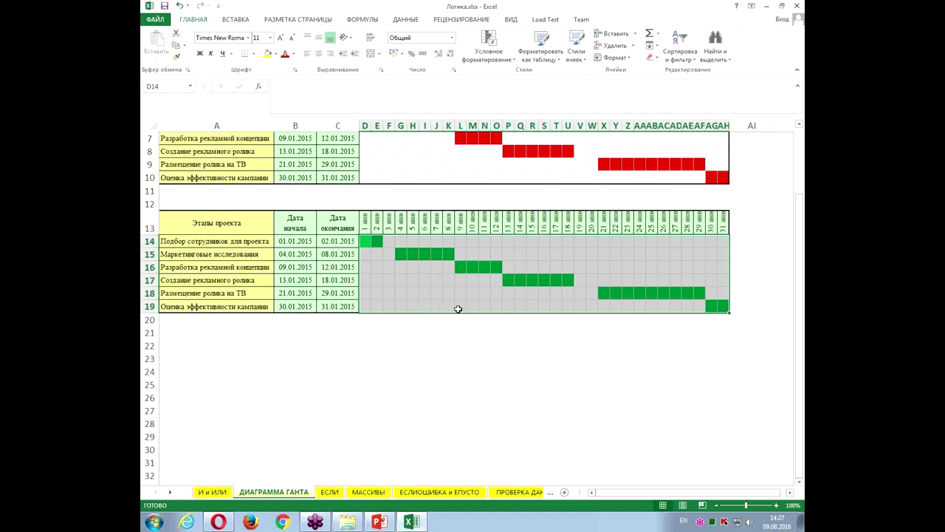
left_click(489, 44)
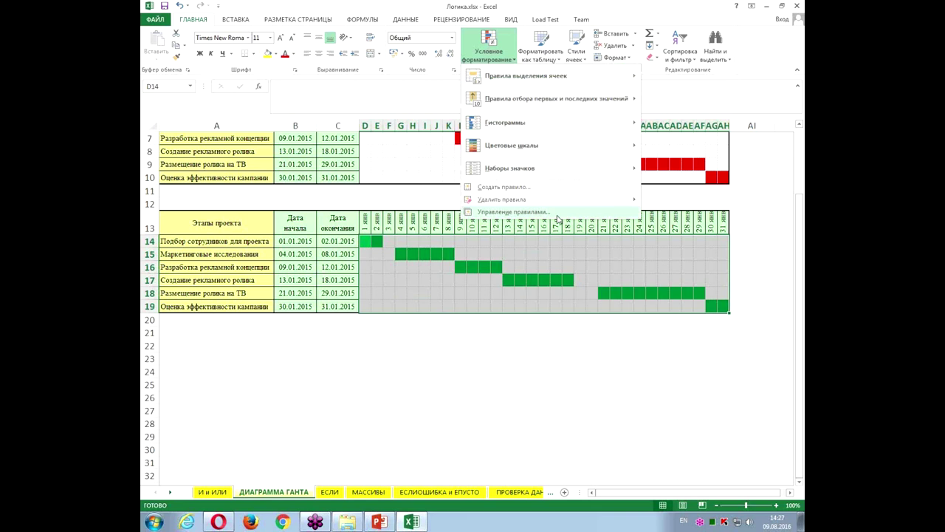
Open Управление правилами and select the green Gantt date rule for $D$14:$AH$19
left_click(558, 214)
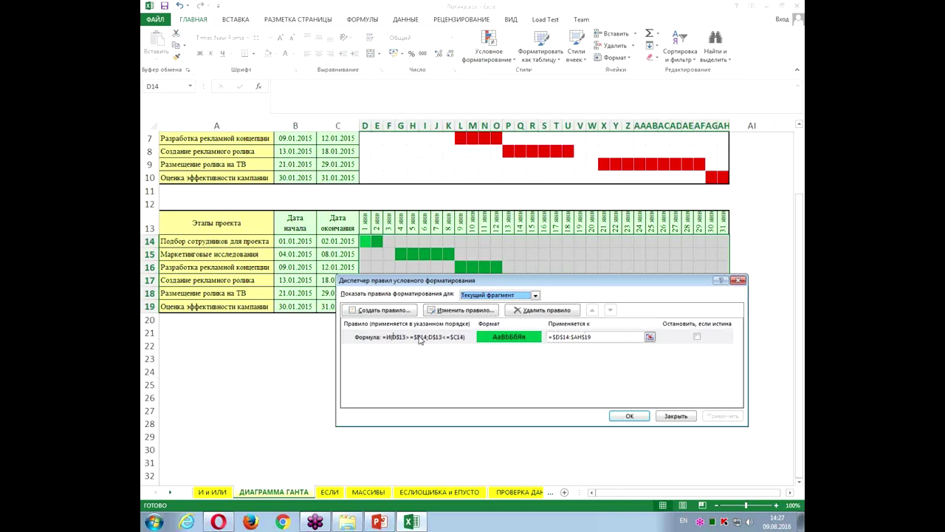
left_click(421, 340)
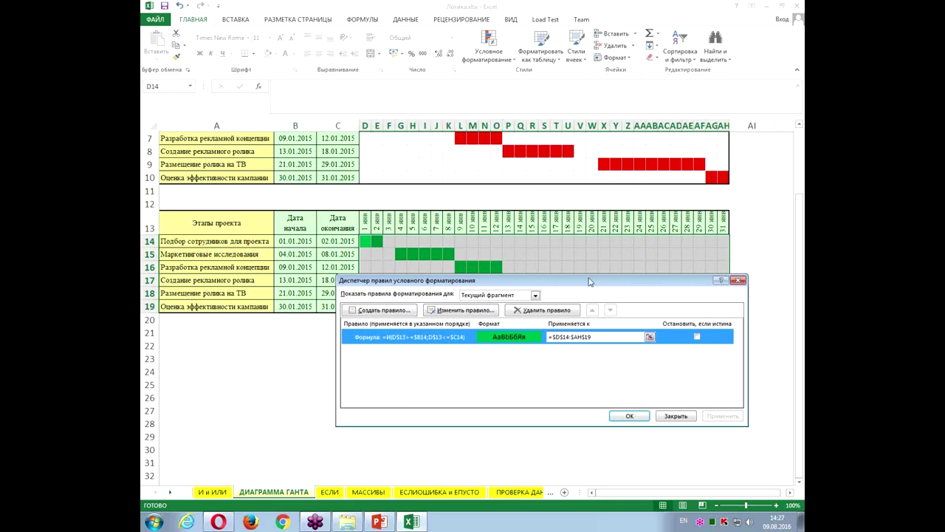
left_click_drag(591, 281, 565, 323)
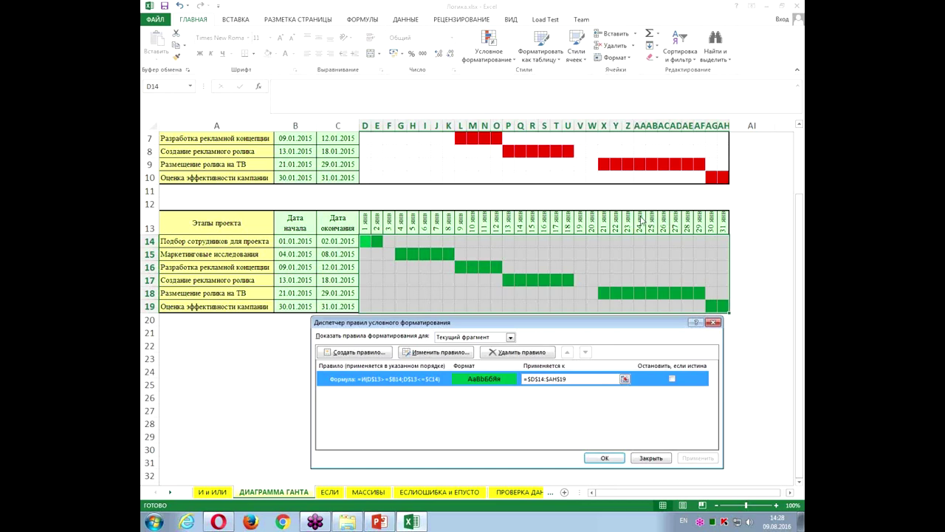
Edit the Gantt rule formula from =И( to =ИЛИ( and apply it
left_click_drag(462, 323, 463, 216)
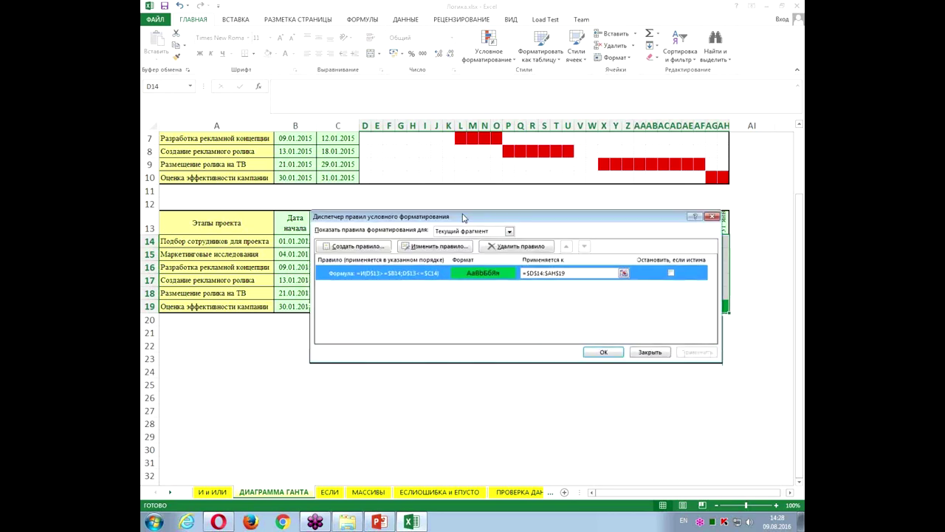
left_click(442, 248)
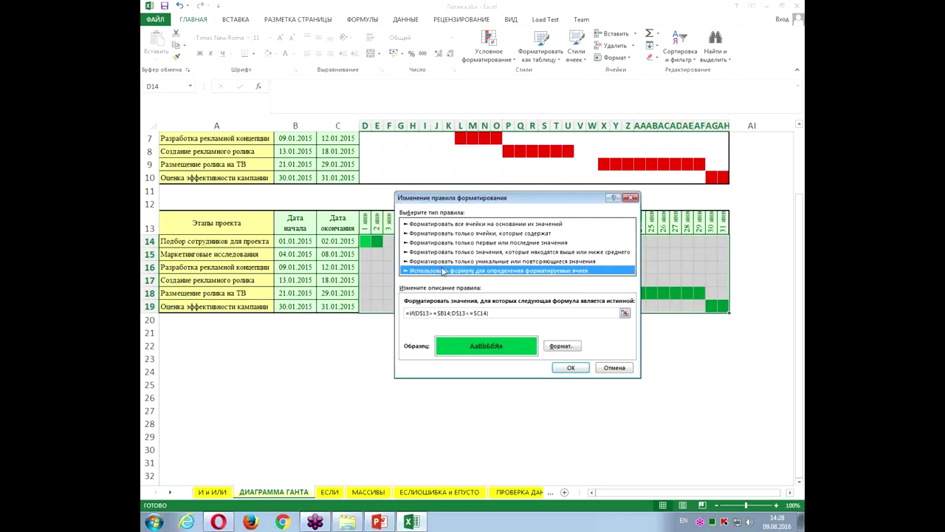
left_click(413, 312)
key("alt+shift")
type("ли")
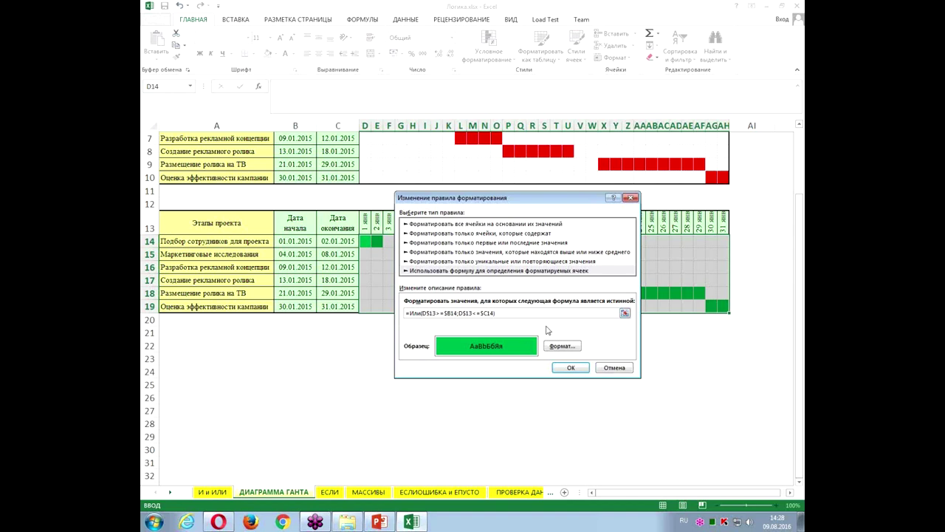
left_click(571, 367)
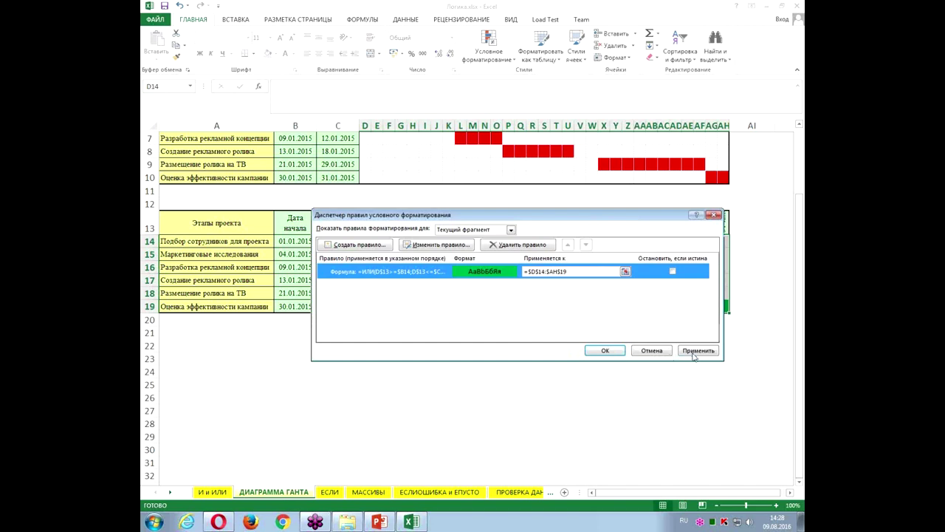
left_click(695, 351)
mouse_move(607, 220)
left_mouse_down()
mouse_move(597, 341)
mouse_move(589, 336)
left_mouse_up()
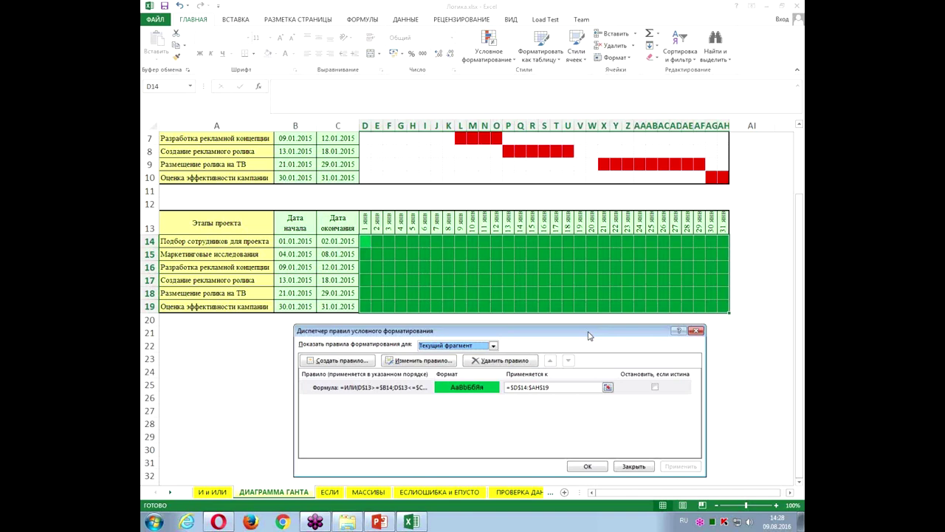
Close the rules manager and go to the ЕСЛИ sheet with the product tables
left_click(601, 466)
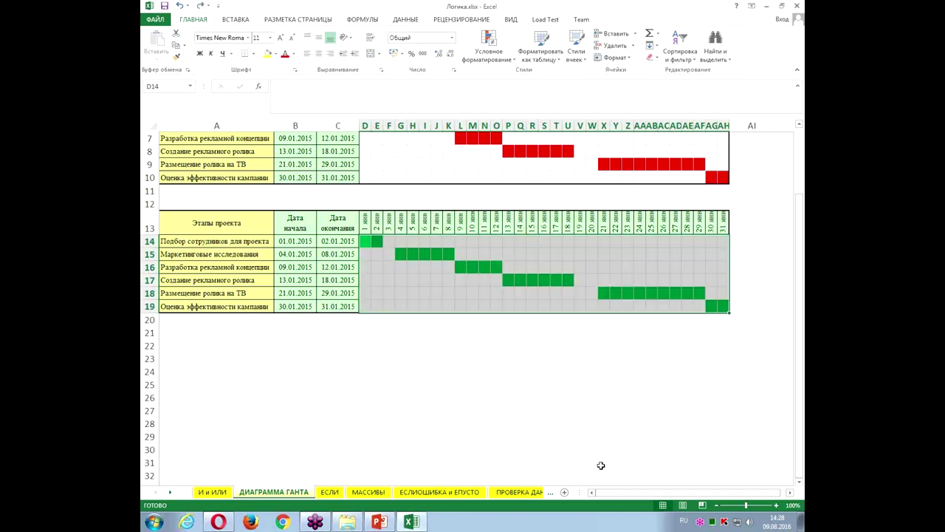
left_click(284, 325)
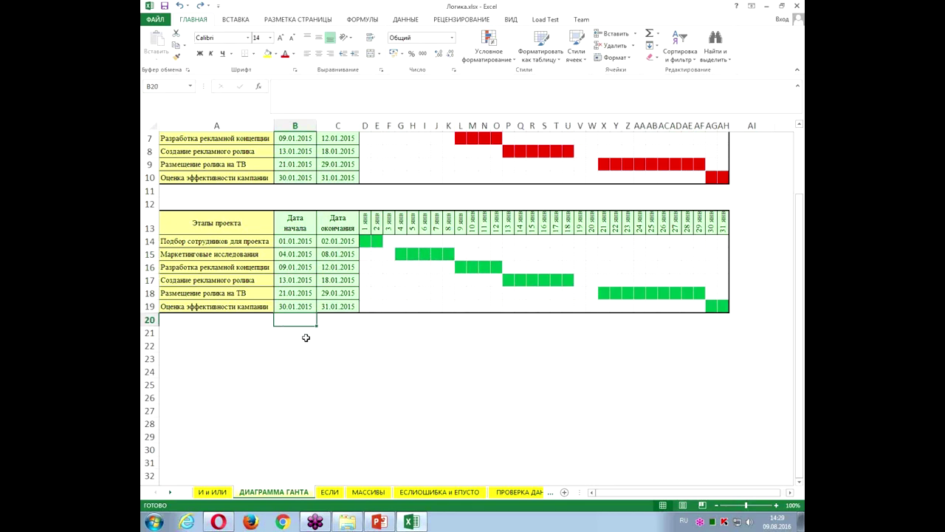
scroll(307, 336, "up", 2)
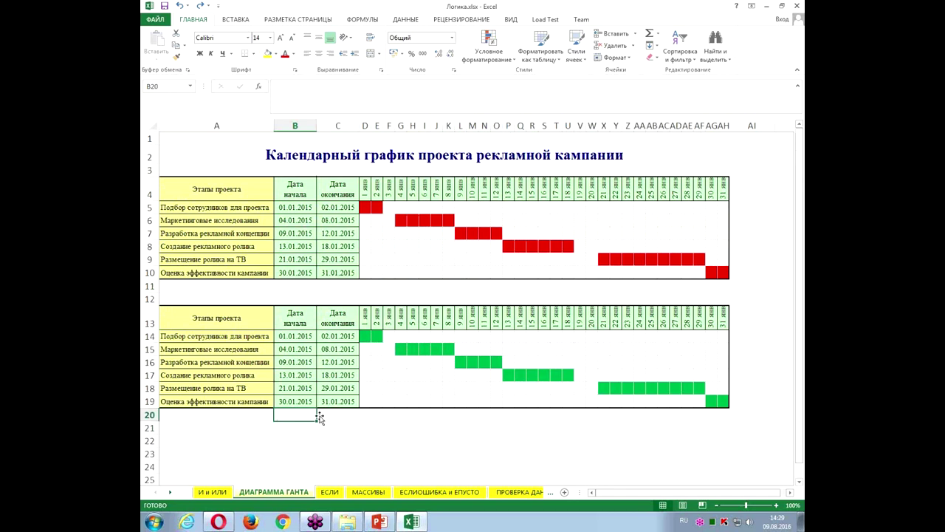
left_click(376, 388)
left_click(330, 492)
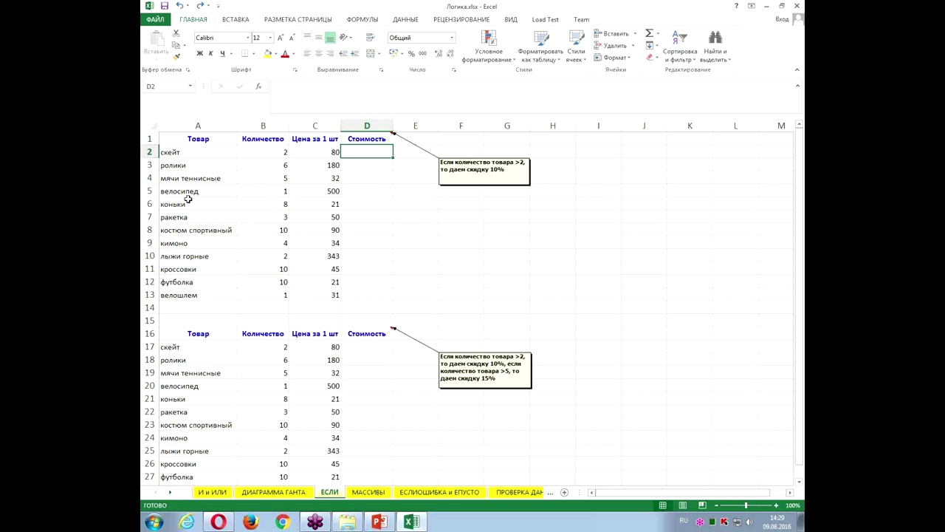
left_click_drag(179, 190, 275, 192)
left_click_drag(321, 190, 321, 190)
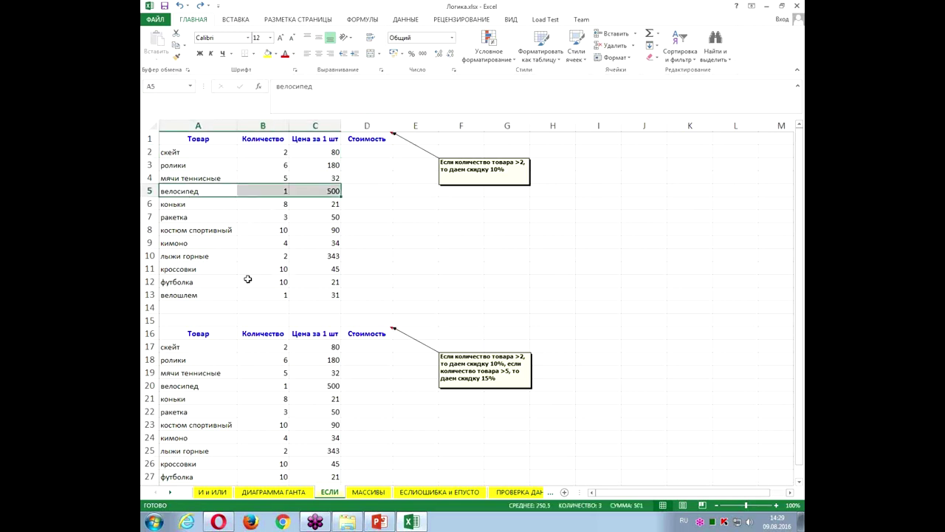
left_click_drag(194, 217, 314, 217)
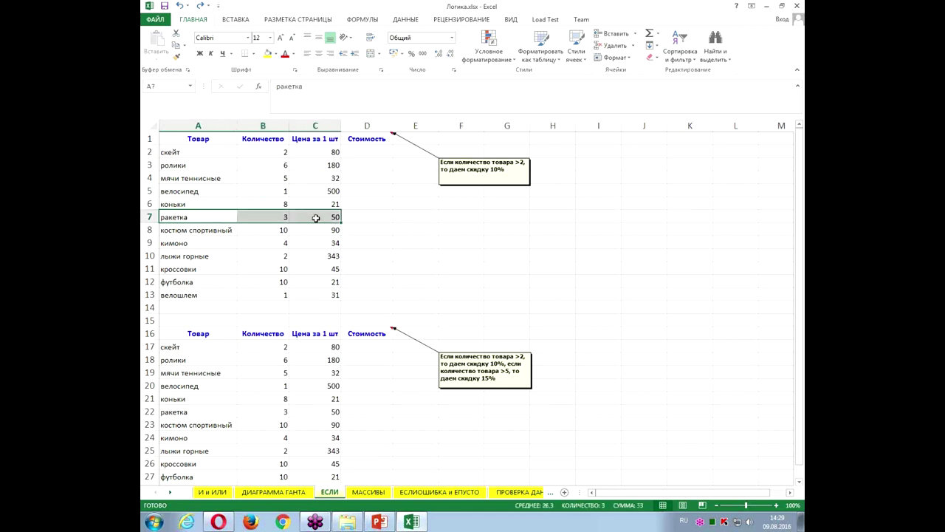
left_click_drag(180, 281, 317, 281)
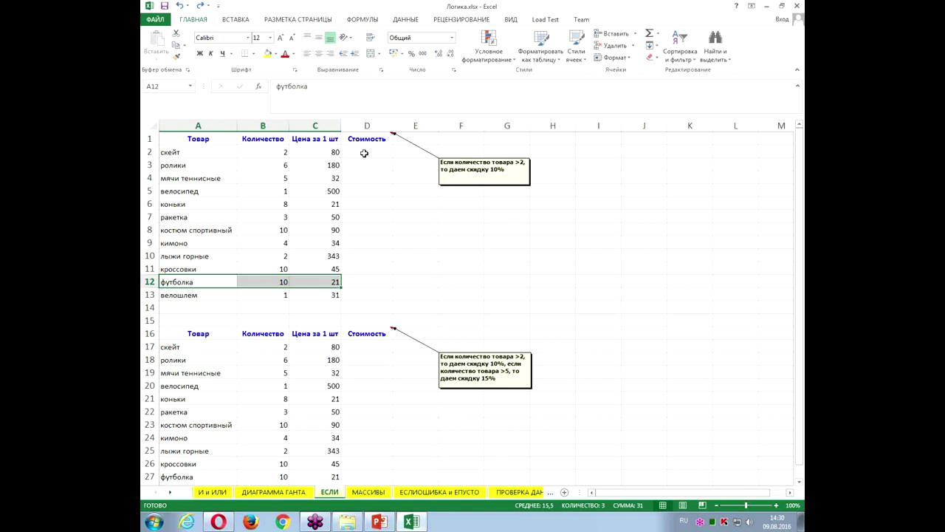
left_click(364, 152)
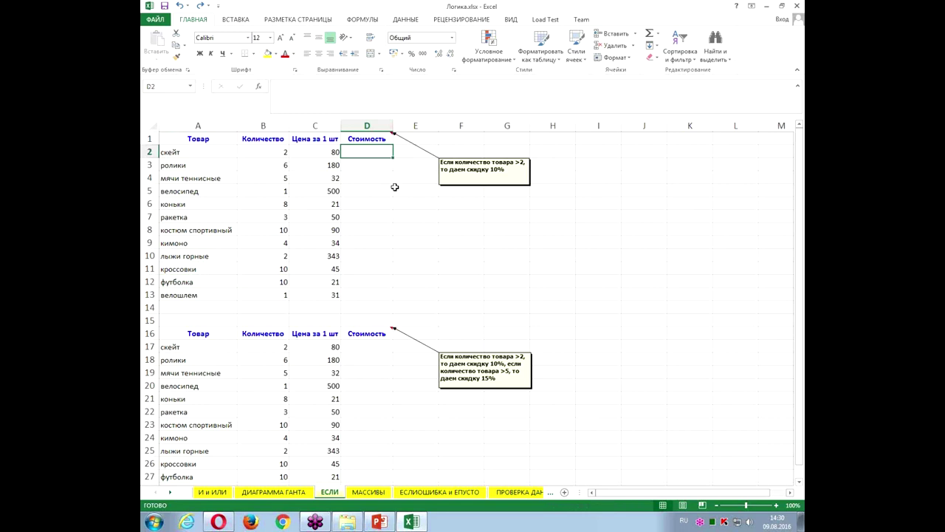
Insert ЕСЛИ from the Логические function list into D2, opening its arguments dialog
left_click(363, 22)
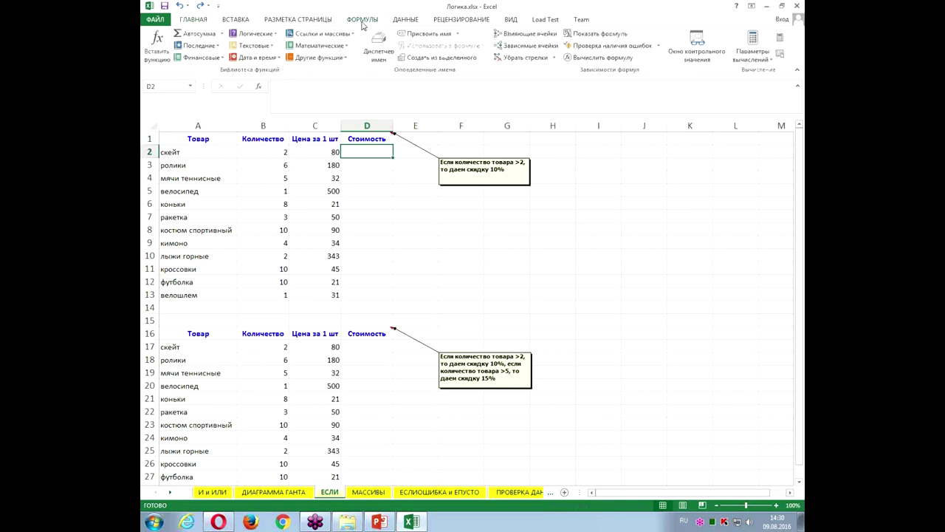
left_click(259, 35)
mouse_move(253, 46)
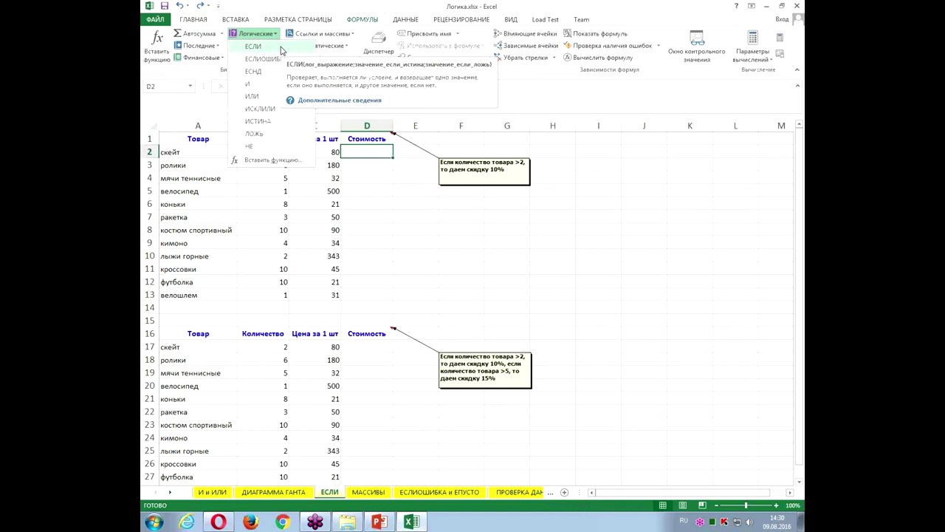
left_click(282, 48)
mouse_move(480, 363)
left_mouse_down()
mouse_move(480, 210)
mouse_move(495, 199)
left_mouse_up()
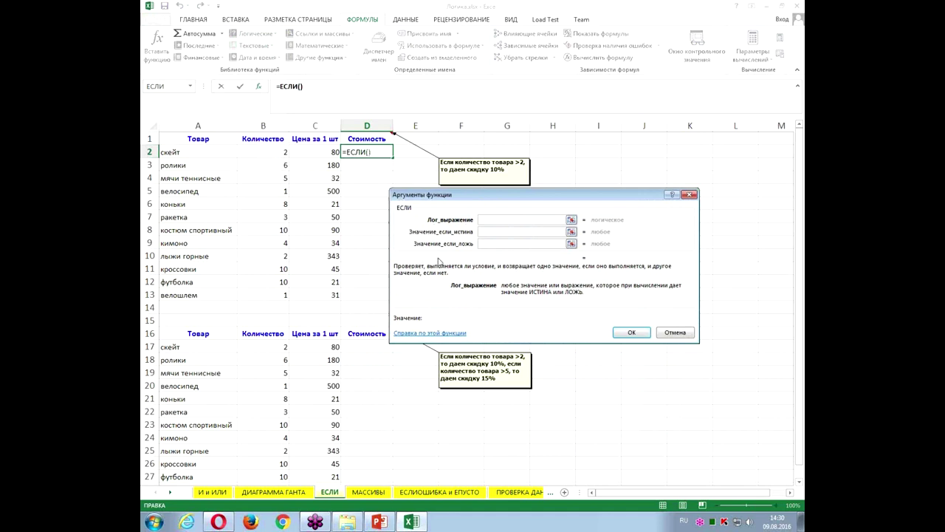
Enter B2>2 as the Лог_выражение condition of D2's ЕСЛИ formula
left_click_drag(590, 198, 591, 201)
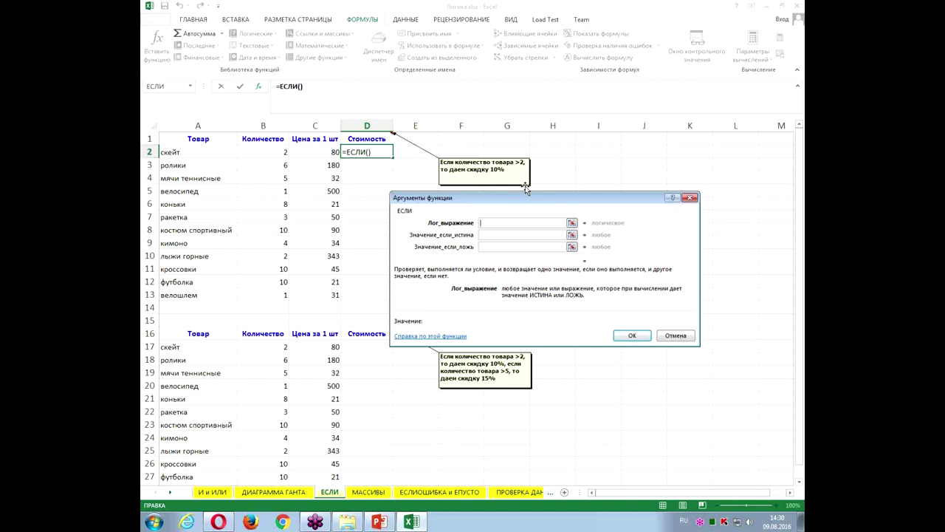
left_click(274, 151)
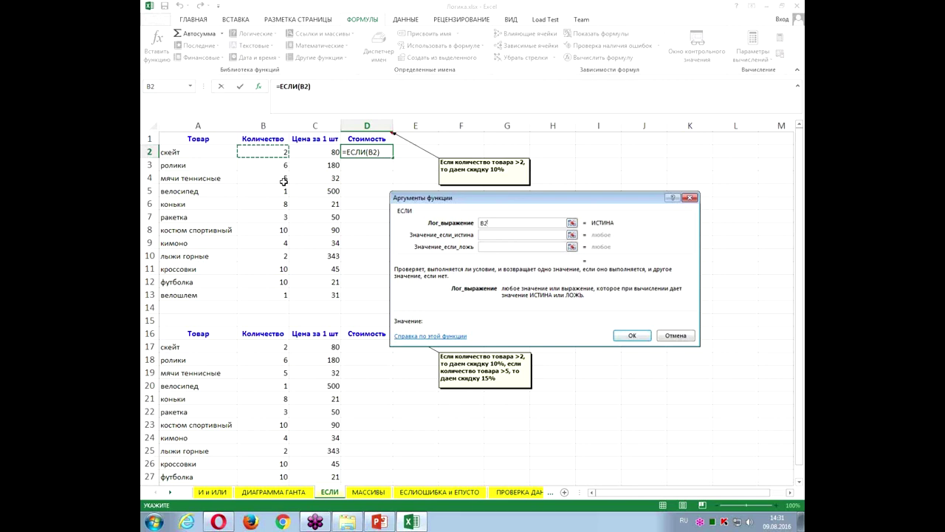
key("alt+shift")
type(">2")
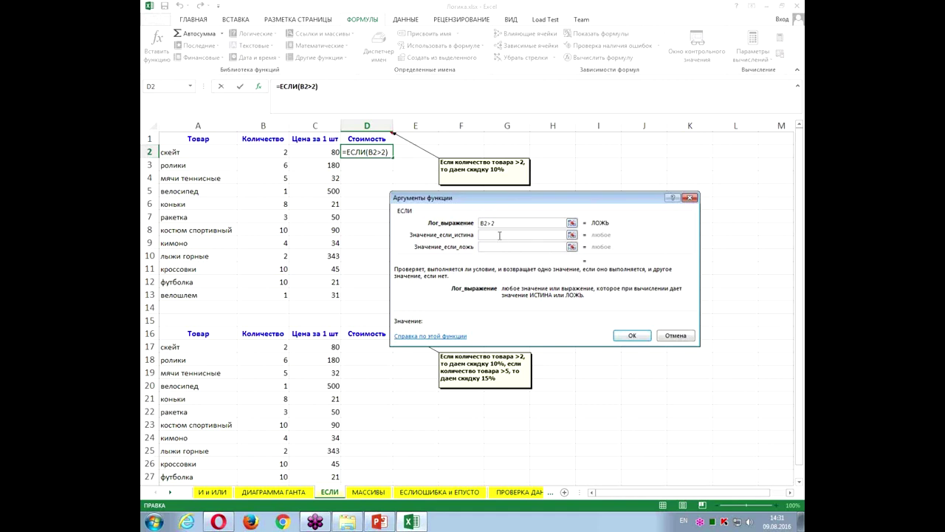
Set the IF value-if-true argument to B2*C2*90%
left_click(499, 237)
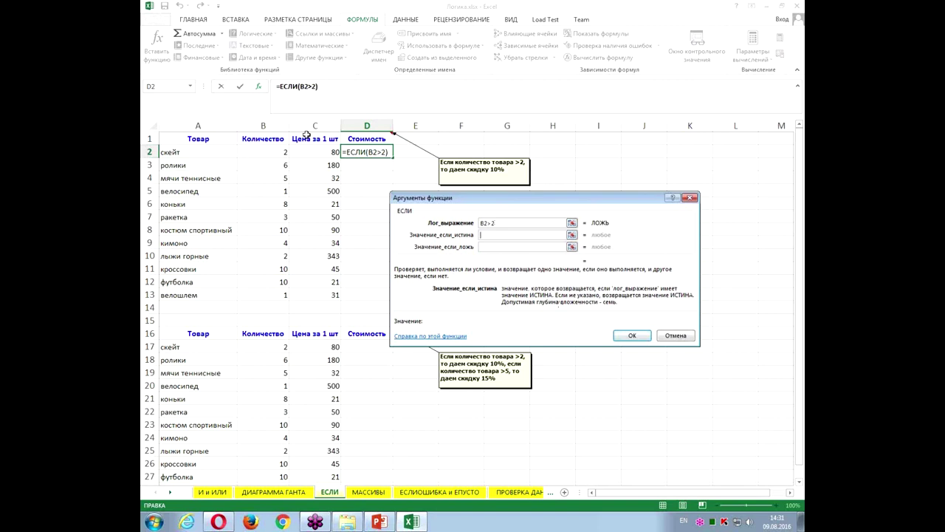
left_click(274, 155)
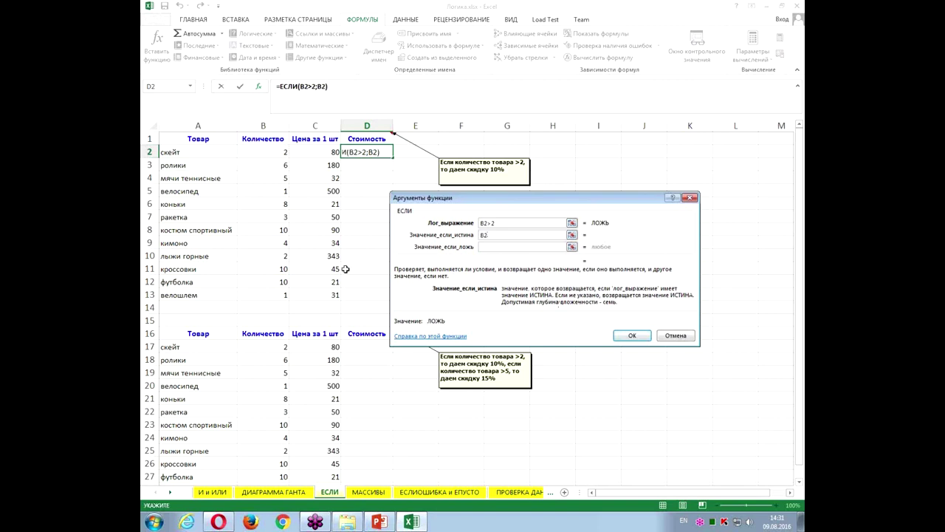
type("*")
left_click(321, 151)
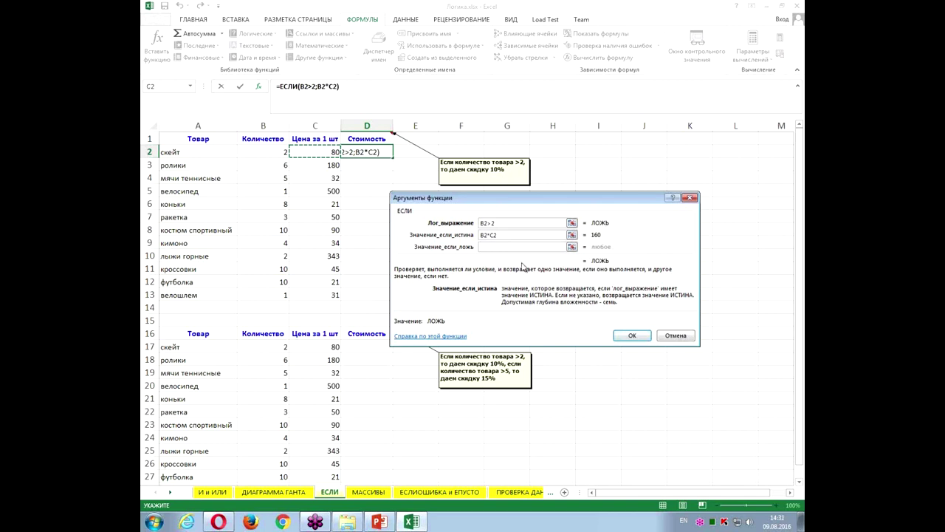
type("*")
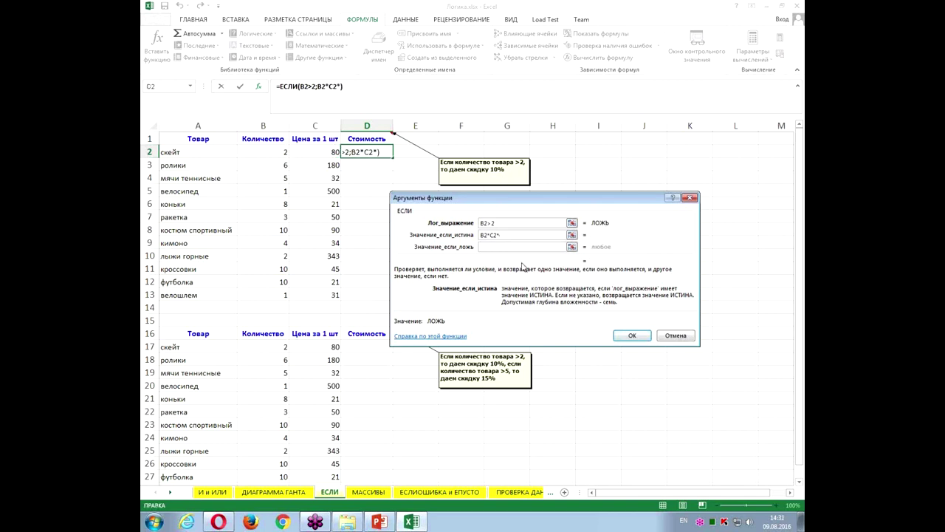
type("90")
type("%")
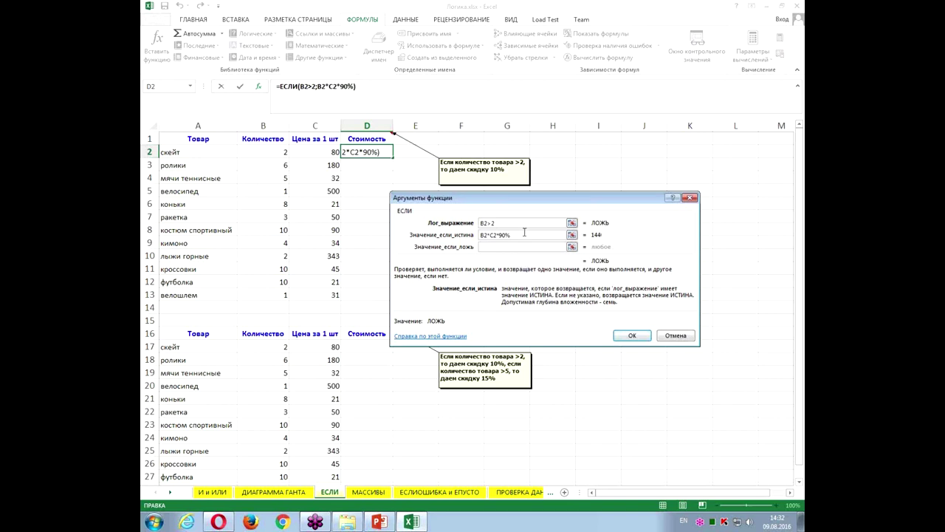
left_click_drag(511, 235, 479, 234)
left_click(525, 235)
Set value-if-false to B2*C2 and confirm the D2 formula, giving 160
left_click(502, 246)
left_click(270, 152)
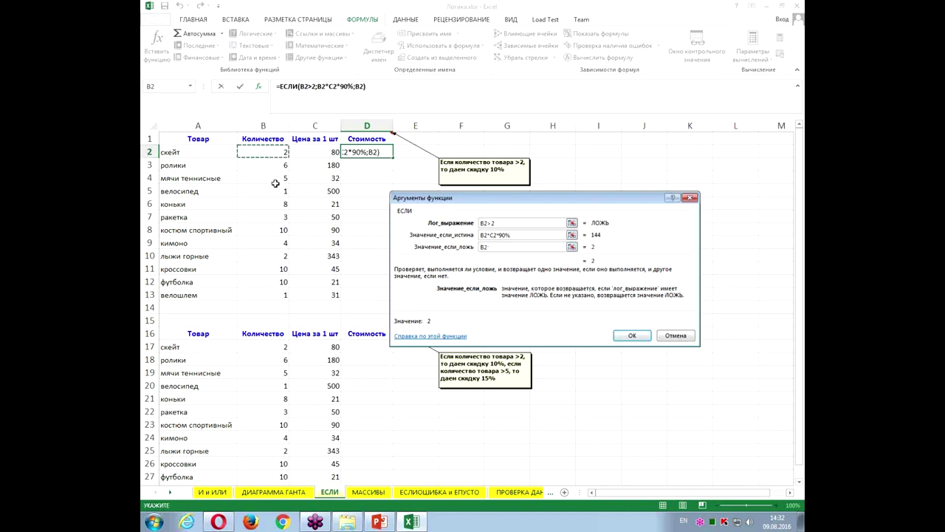
type("*")
left_click(312, 152)
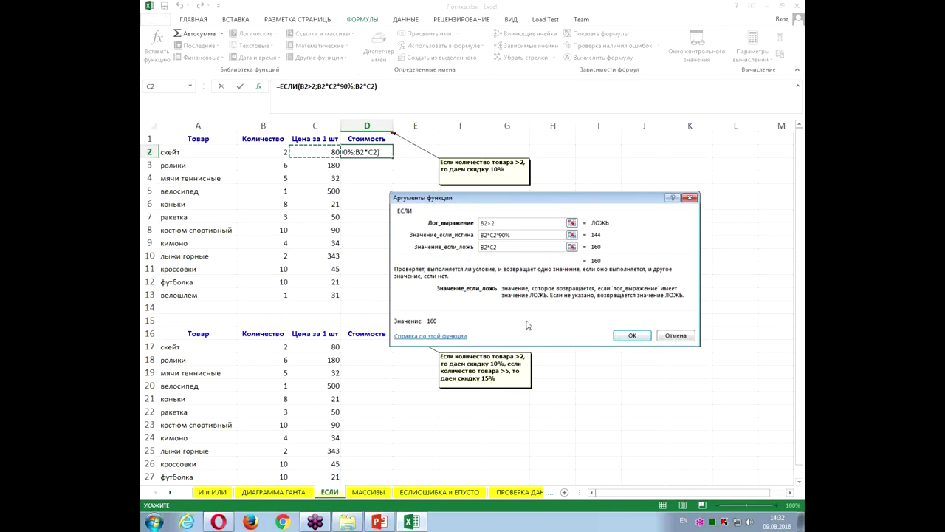
left_click(629, 337)
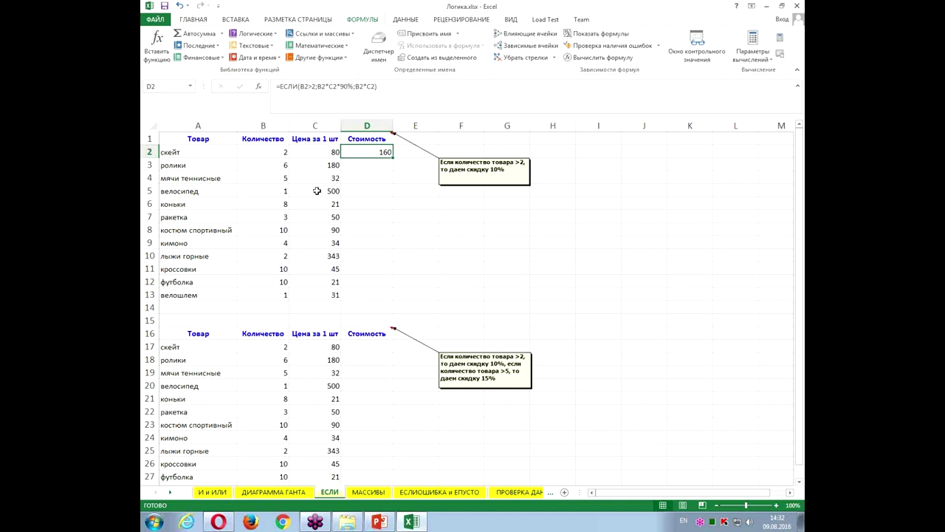
Fill D2's discount formula down to D13, then reselect D2 to check its formula
left_click_drag(393, 161, 393, 295)
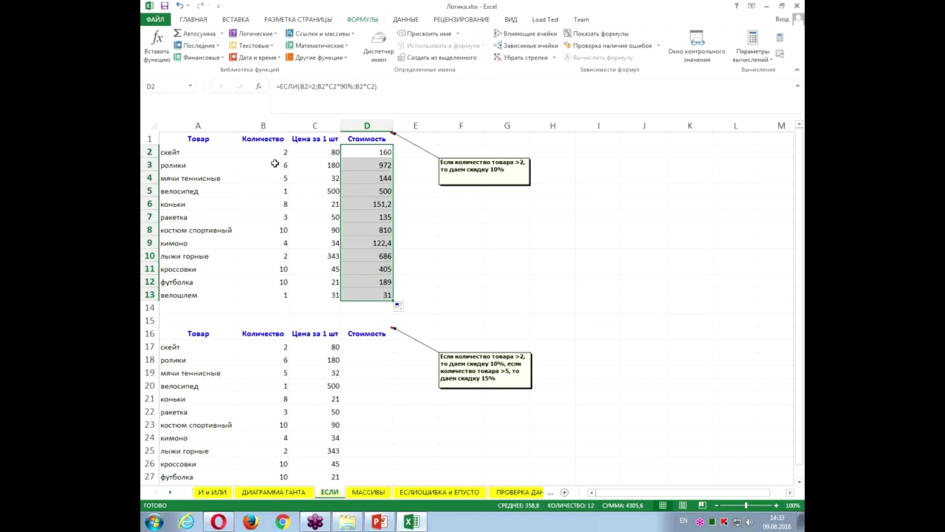
left_click_drag(269, 165, 364, 165)
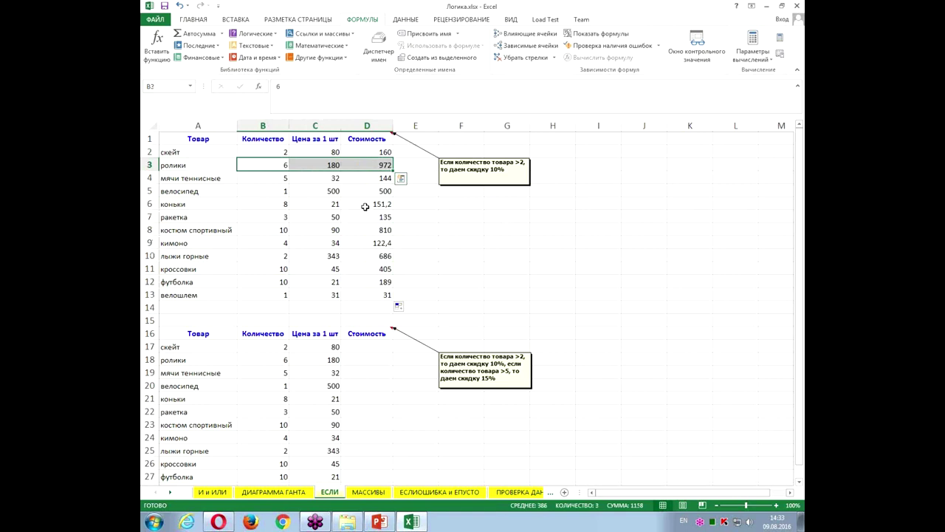
left_click(376, 153)
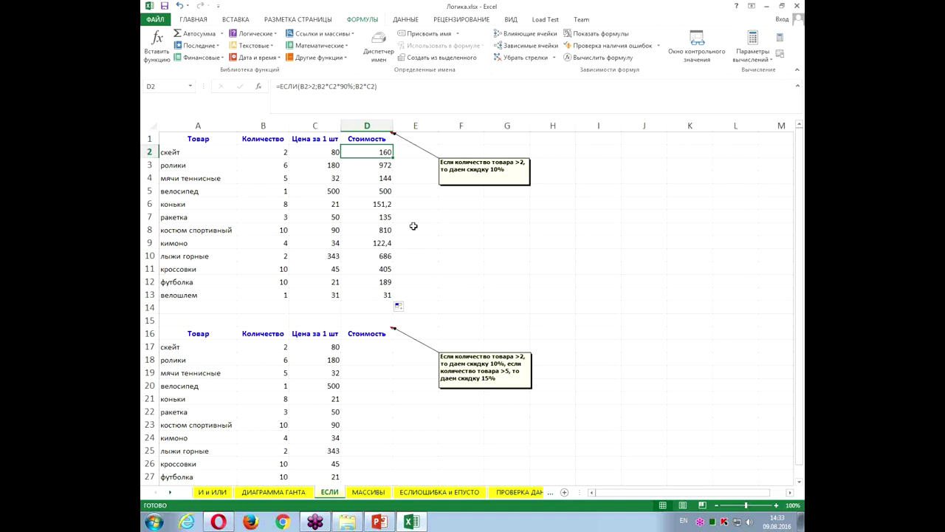
scroll(418, 221, "down", 1)
Scroll to the second table, select its empty Стоимость cells D17:D28, then pick D17
scroll(417, 219, "down", 1)
scroll(417, 220, "down", 1)
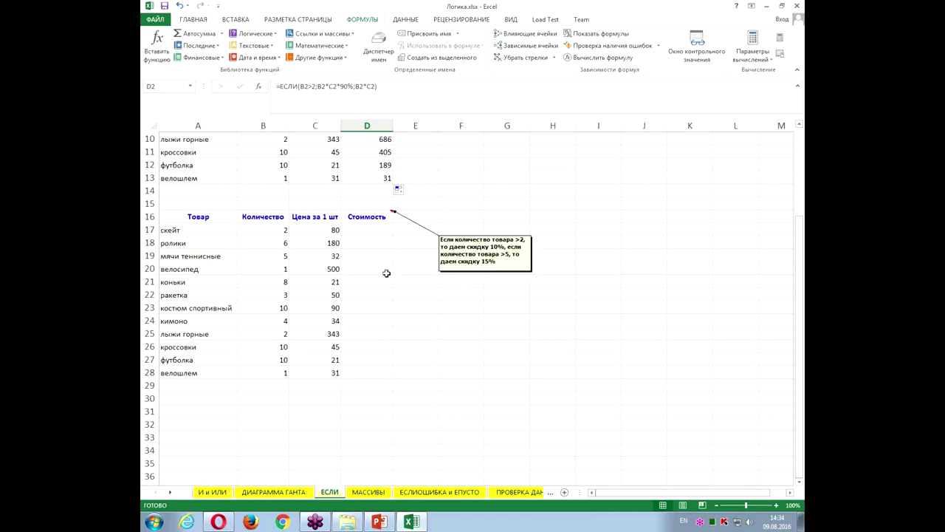
left_click_drag(367, 230, 365, 367)
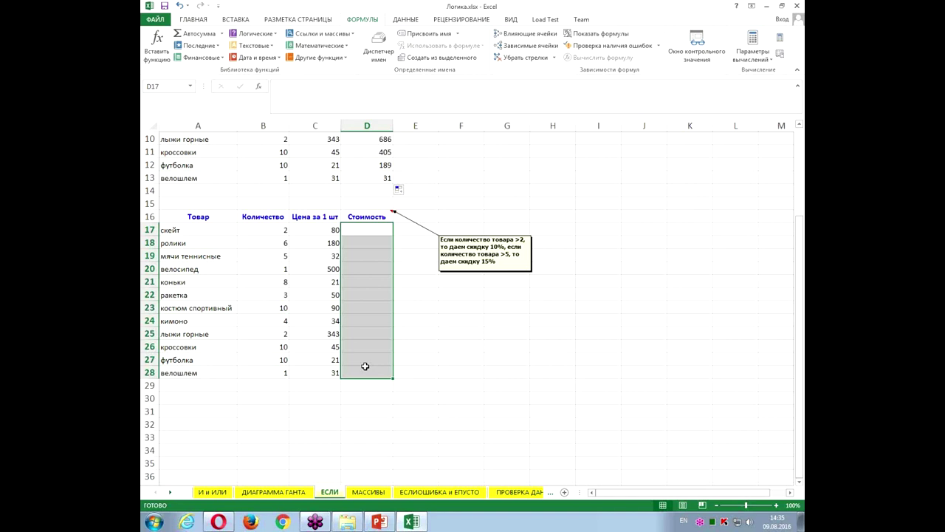
left_click(356, 231)
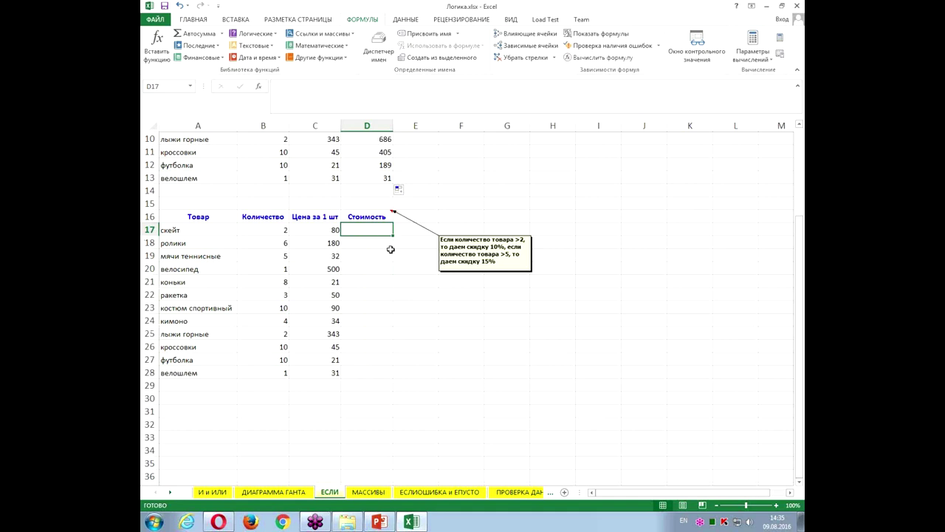
Insert an ЕСЛИ function into D17 from the Logical list and move its dialog off the note
left_click(237, 35)
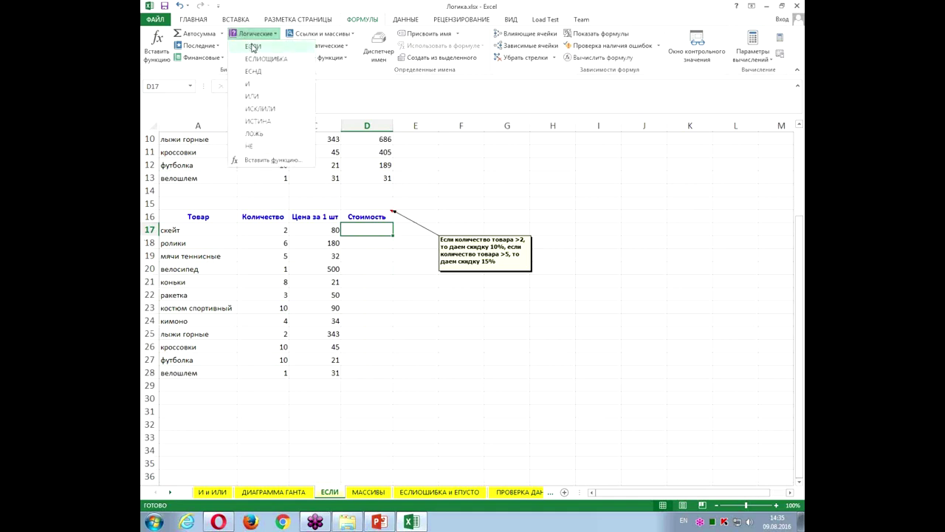
left_click(253, 47)
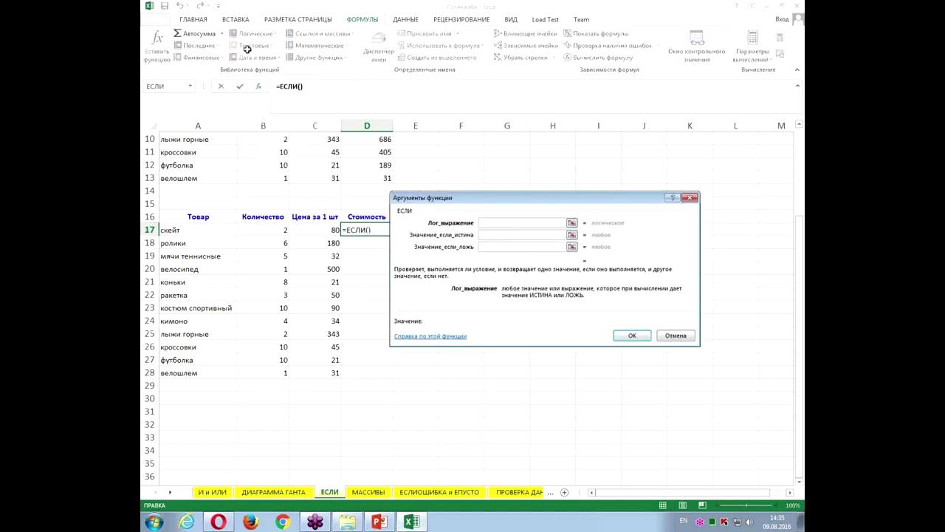
mouse_move(516, 202)
left_mouse_down()
mouse_move(593, 273)
mouse_move(528, 290)
left_mouse_up()
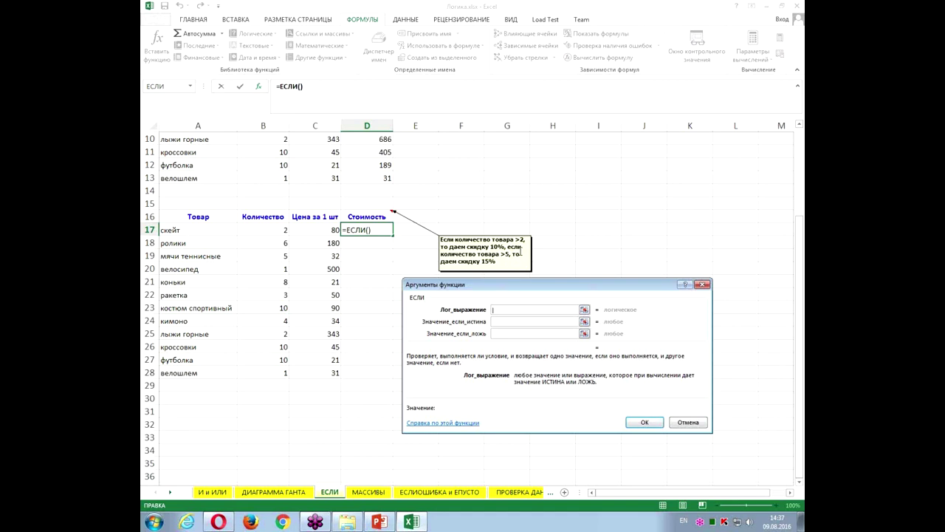
Give D17's IF the condition B17>5 and the true value B17*C17*(100%-15%)
left_click(277, 228)
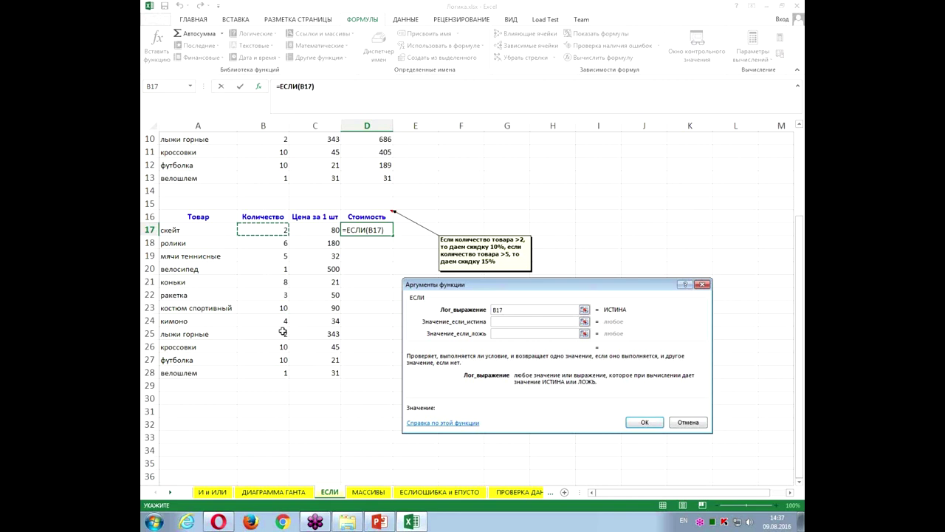
type(">5")
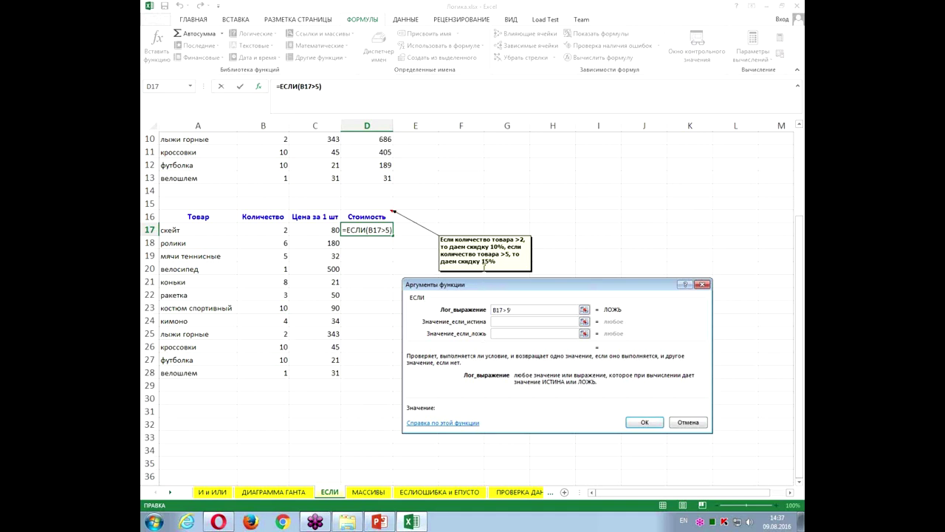
left_click(504, 322)
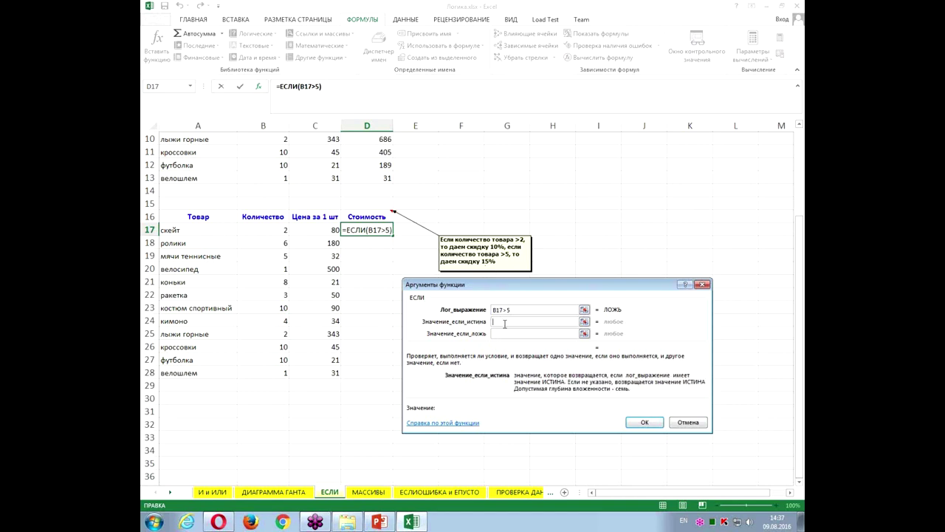
left_click(263, 232)
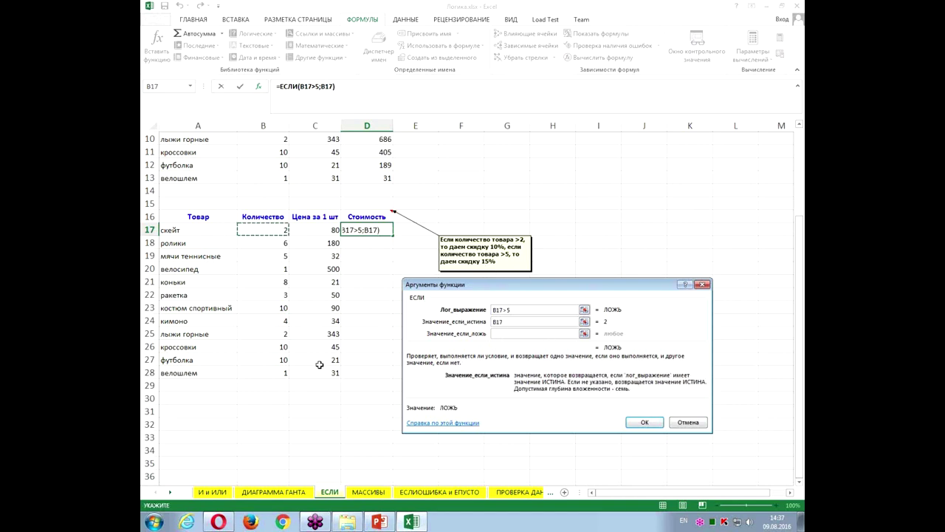
type("*")
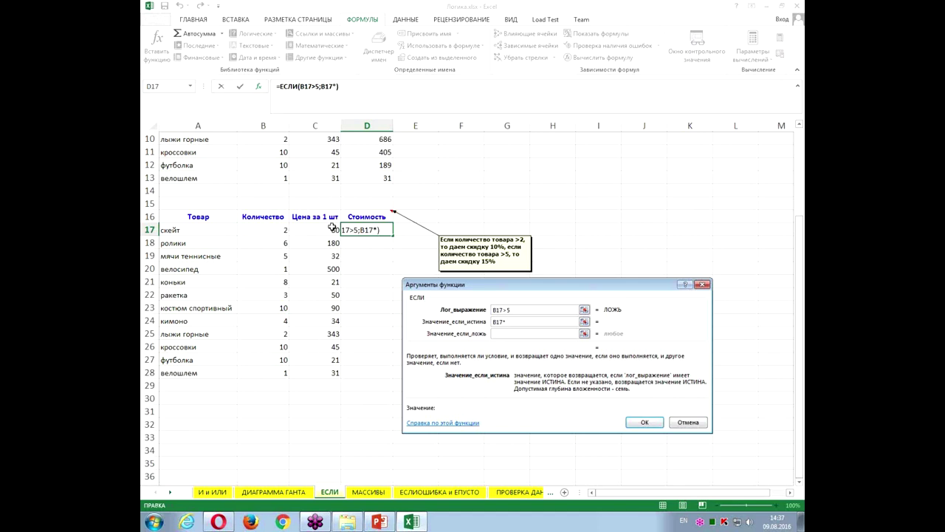
left_click(321, 234)
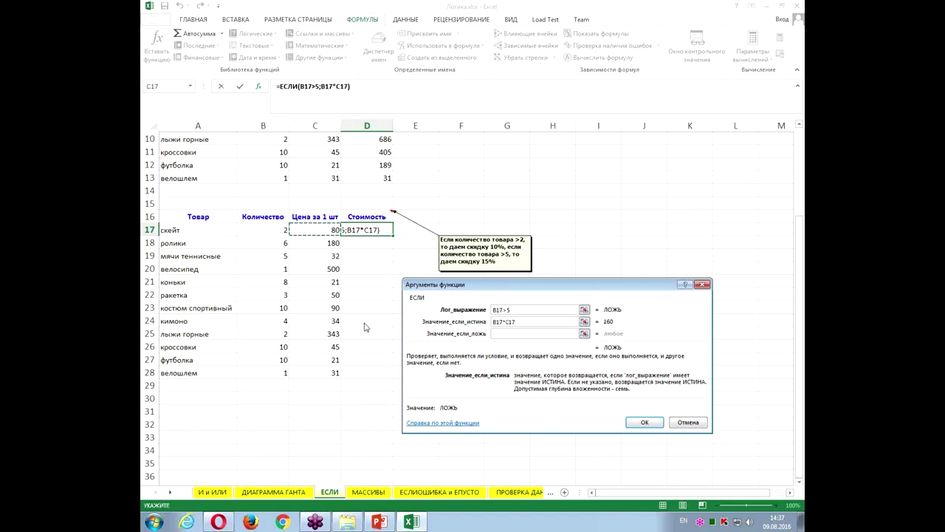
type("*")
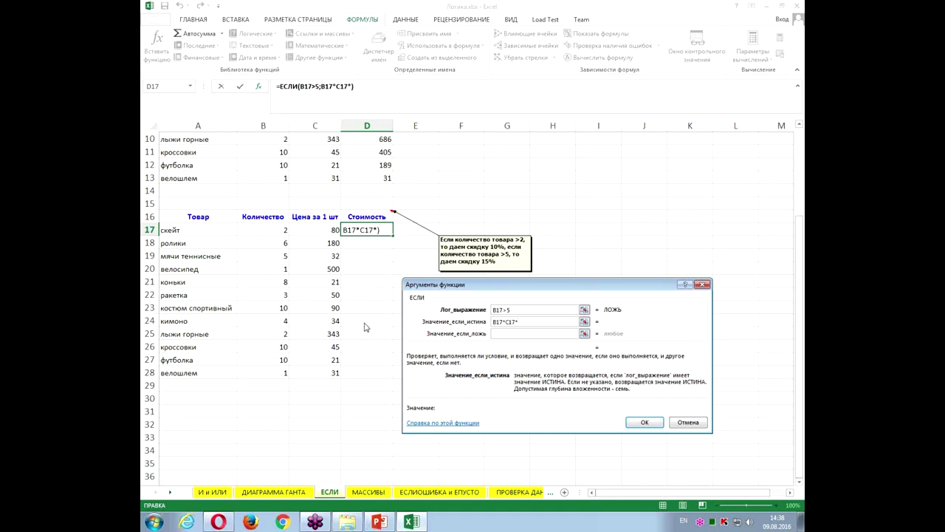
type("(100%")
type("-15")
type("%")
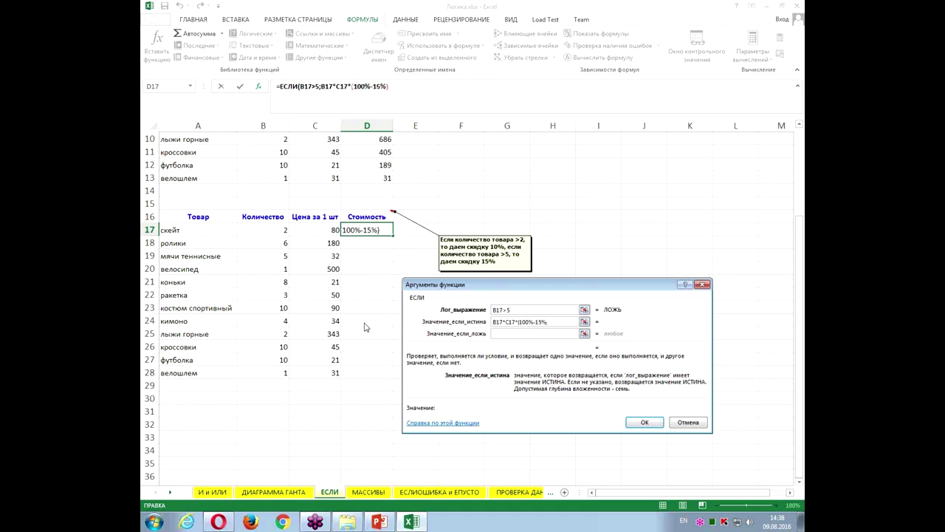
type(")")
left_click(498, 333)
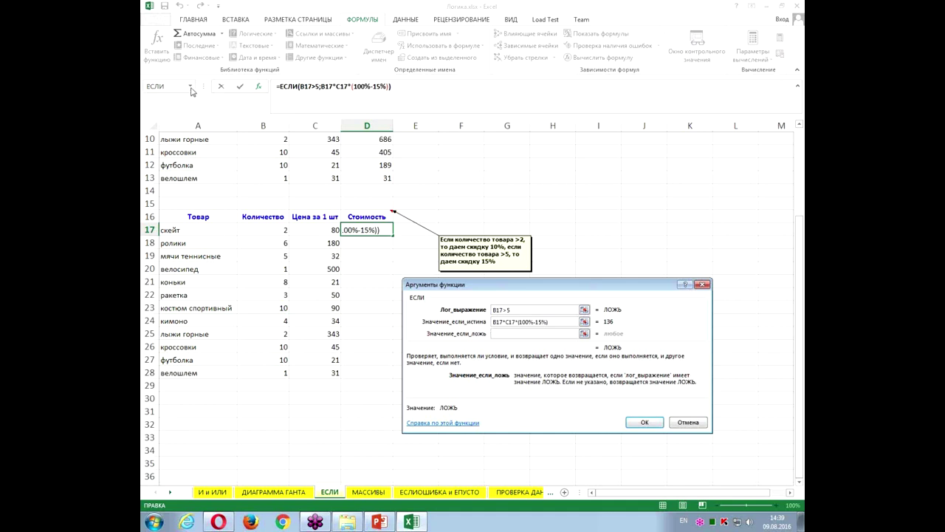
left_click(191, 87)
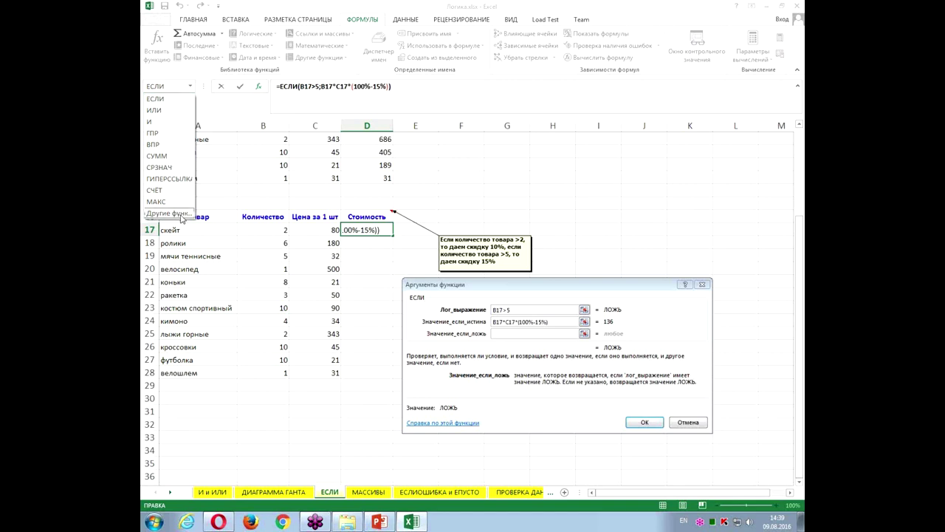
Insert a nested ЕСЛИ as the false value and begin its condition with B17
left_click(155, 99)
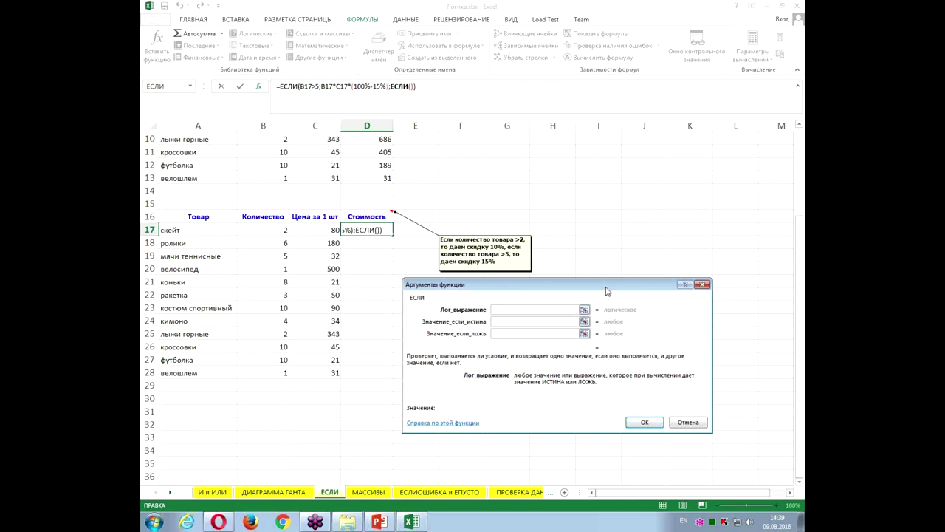
left_click_drag(605, 288, 598, 285)
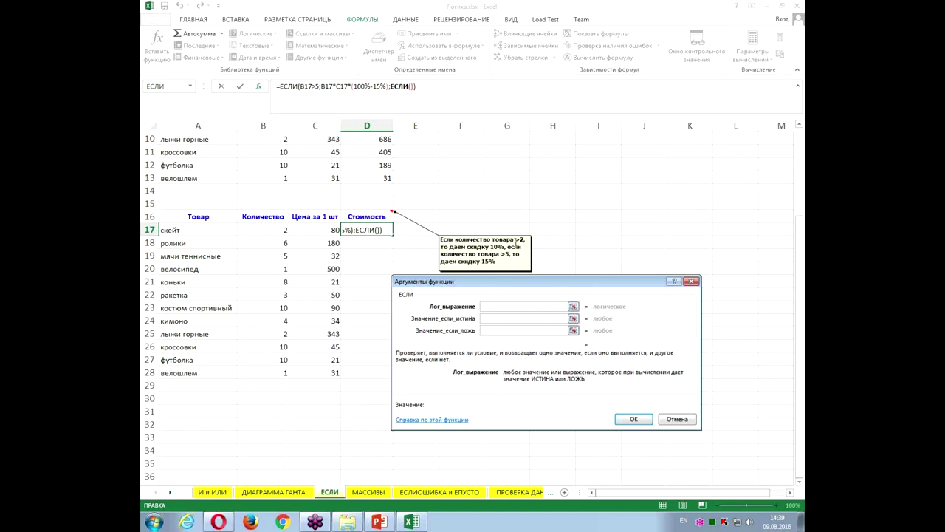
left_click(276, 228)
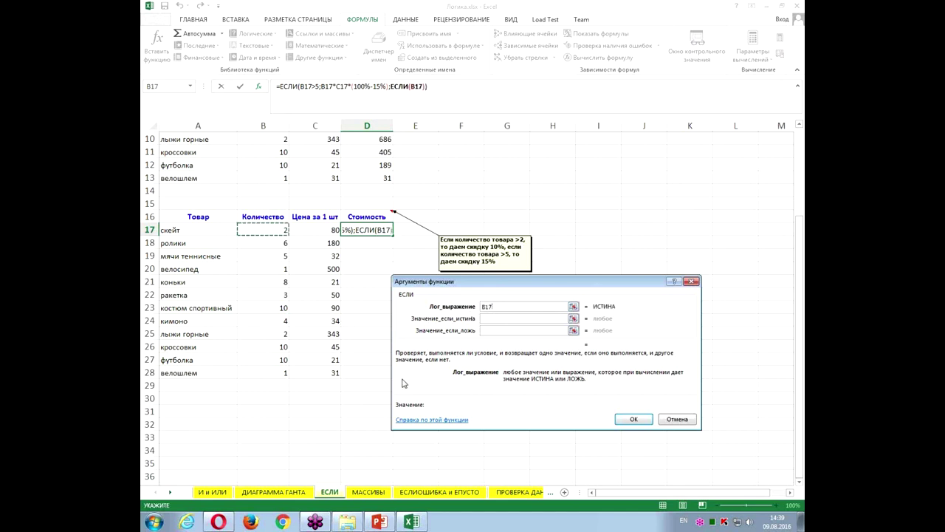
Complete the nested IF with B17>2, B17*C17*0,9 and B17*C17, and confirm it
type(">")
type("2")
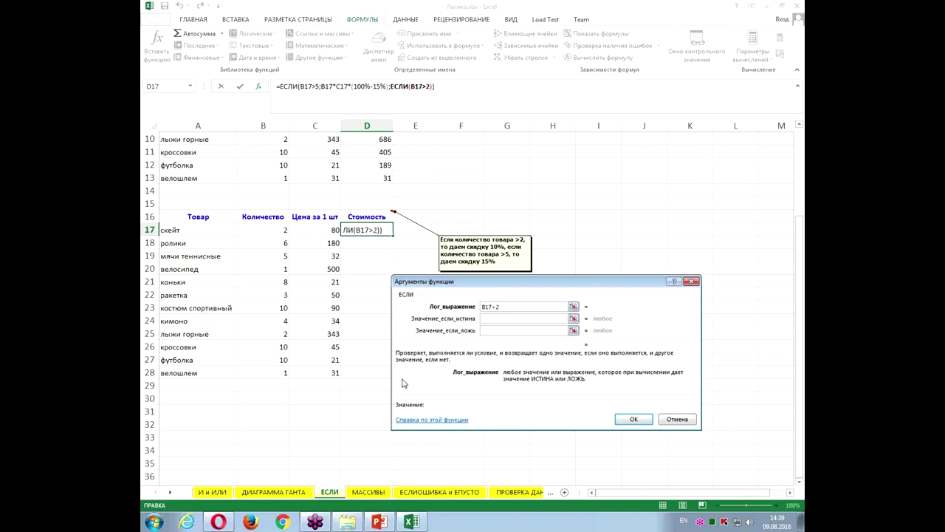
key("Tab")
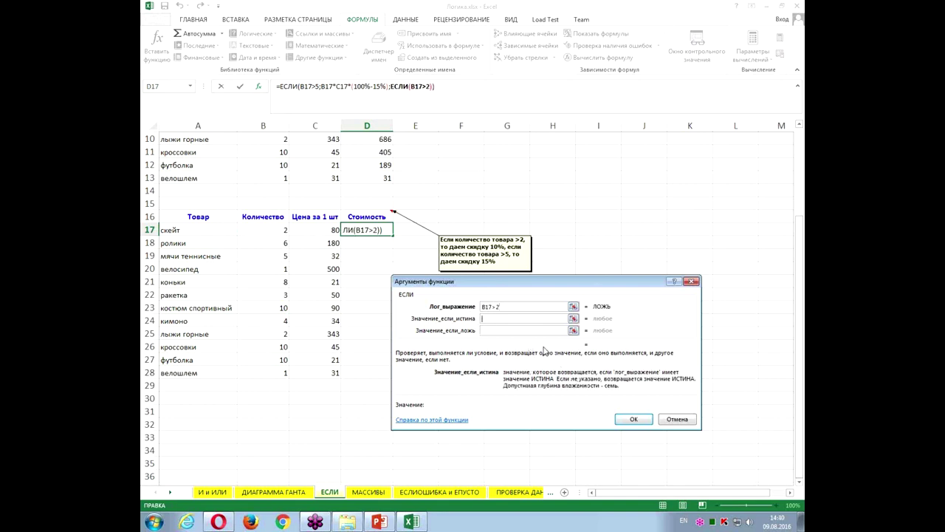
left_click(263, 230)
type("*")
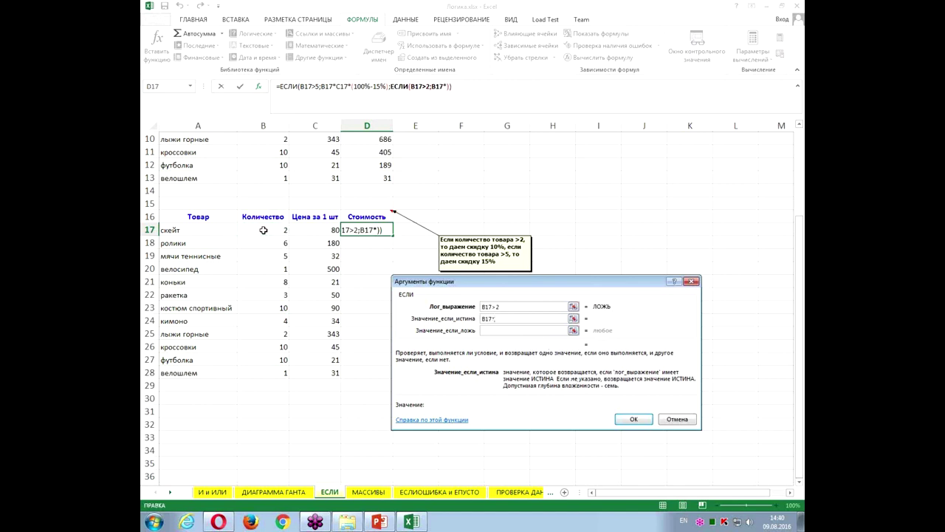
left_click(308, 229)
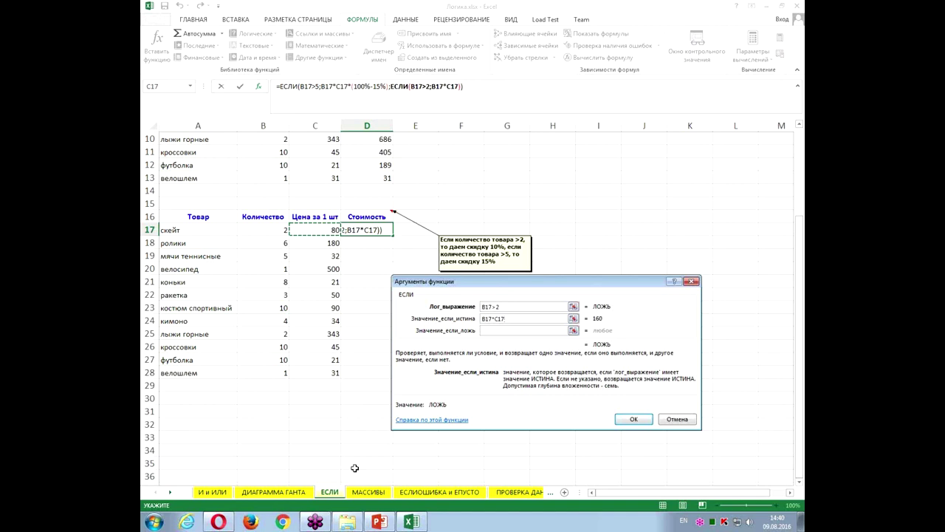
type("*0,9")
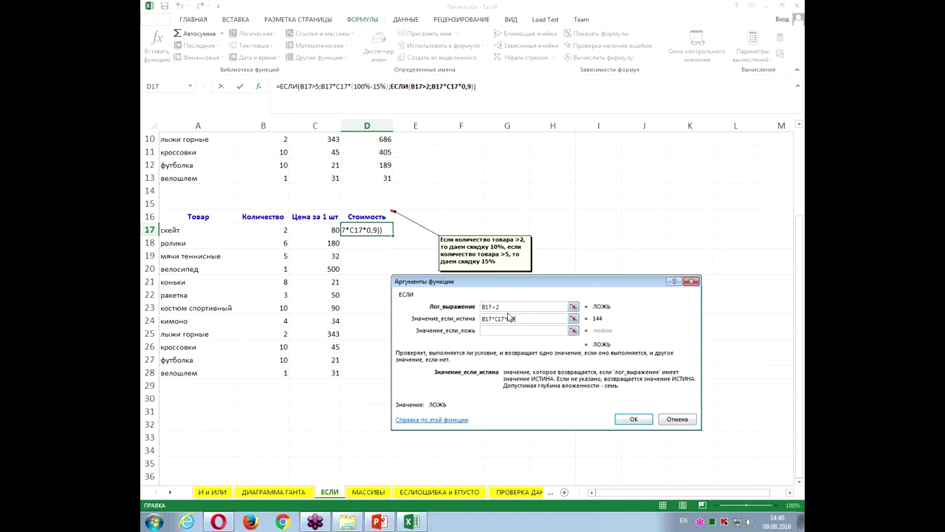
left_click(496, 332)
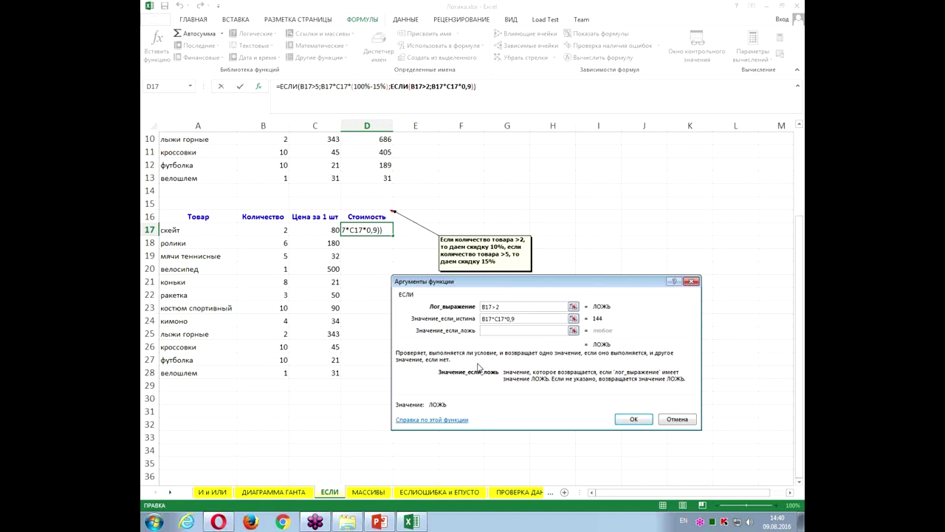
left_click(271, 232)
type("*")
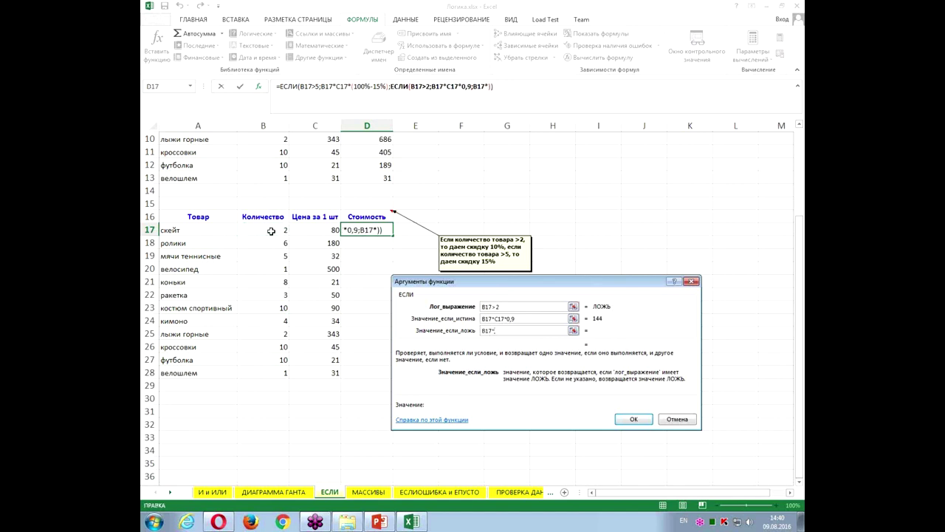
left_click(313, 229)
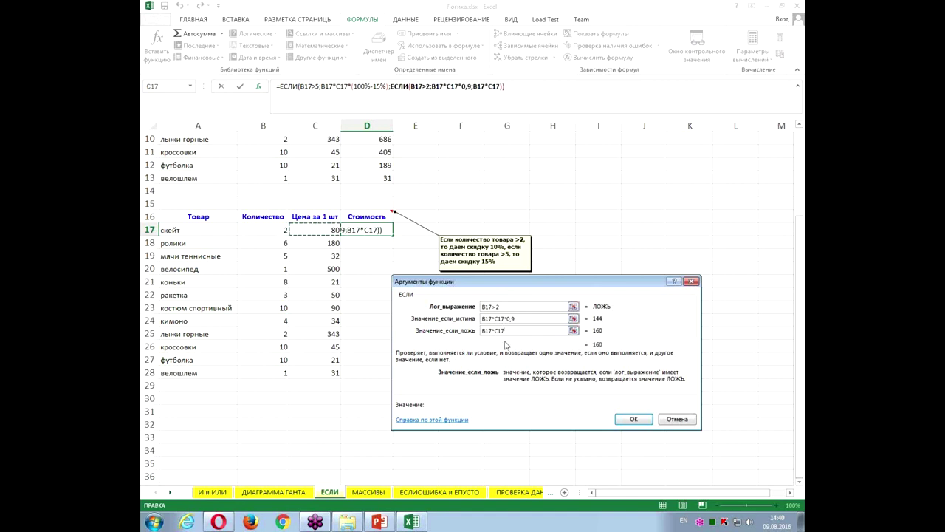
left_click(634, 419)
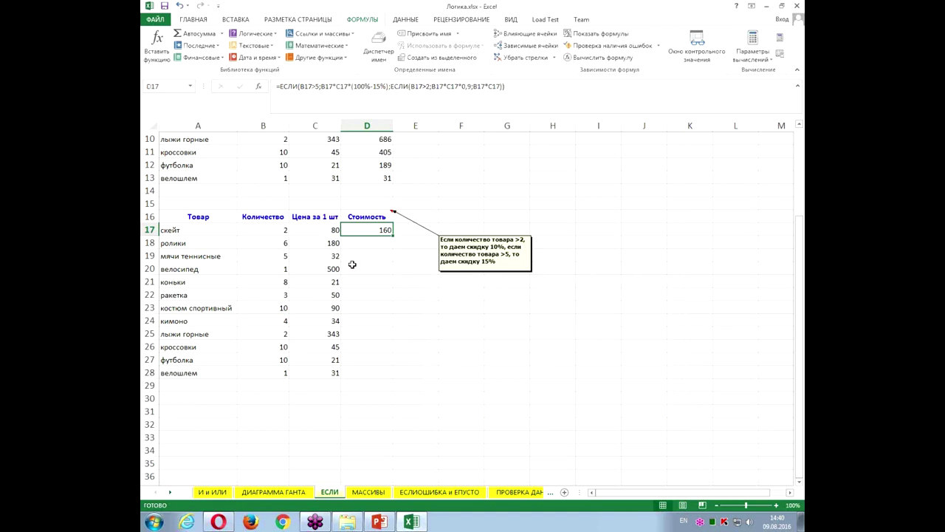
Fill D17's formula down to D28, then select the first table's ролики row
left_click_drag(393, 237, 384, 375)
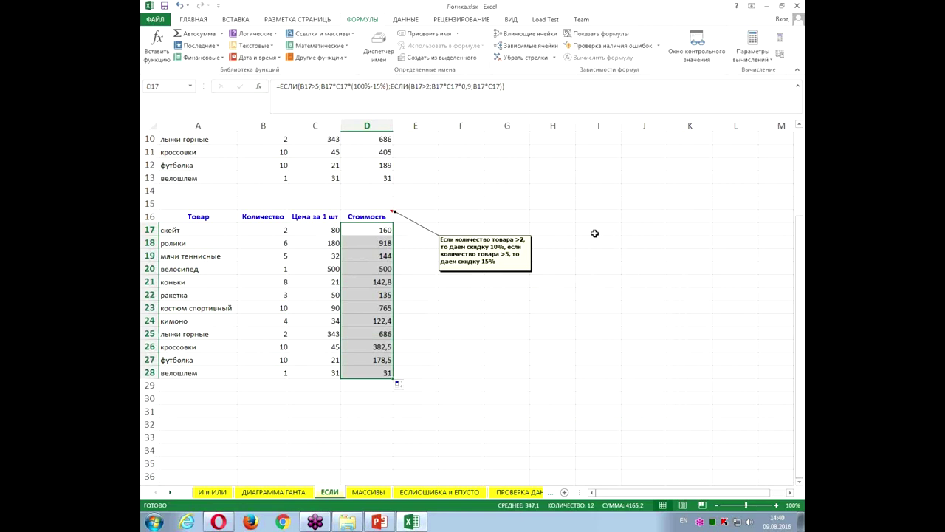
scroll(594, 235, "up", 3)
left_click_drag(174, 166, 379, 169)
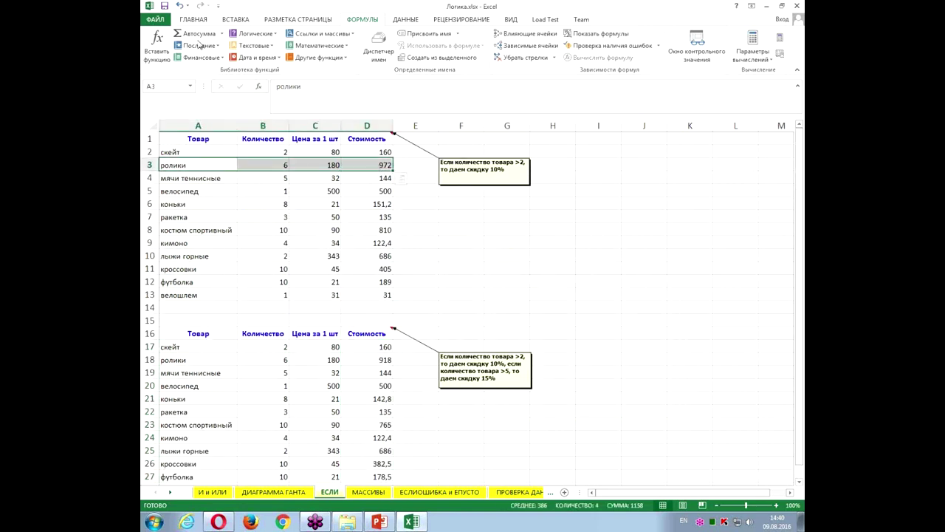
Fill the ролики rows A3:D3 and A18:D18 with yellow
left_click(196, 20)
left_click(267, 53)
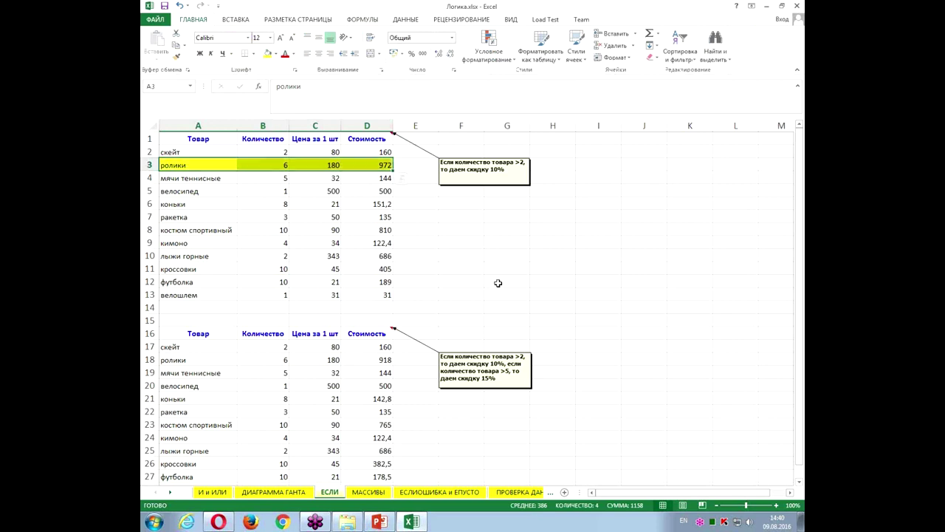
left_click(505, 229)
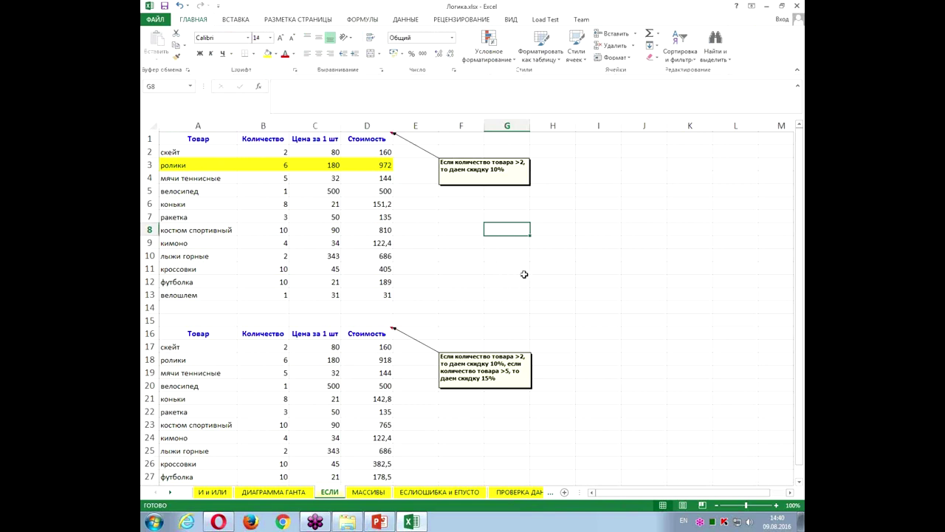
left_click_drag(192, 360, 337, 361)
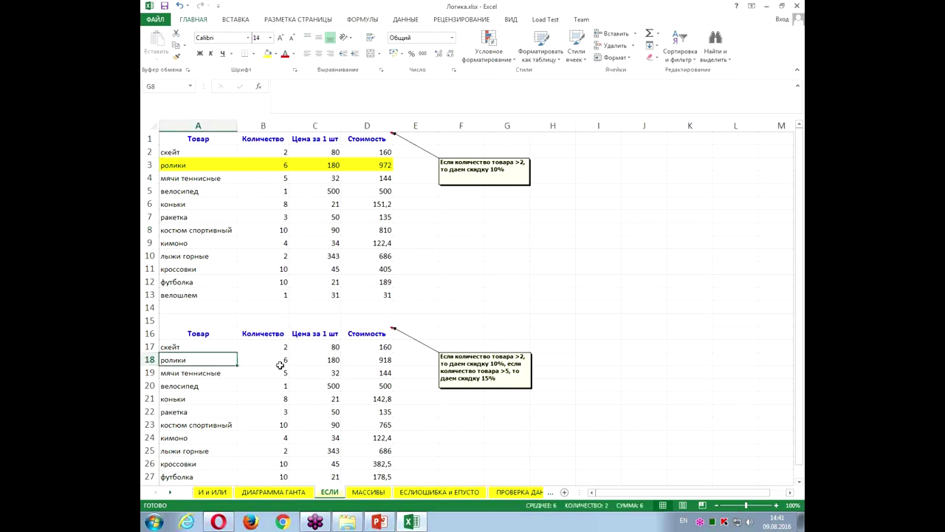
left_click_drag(336, 360, 367, 362)
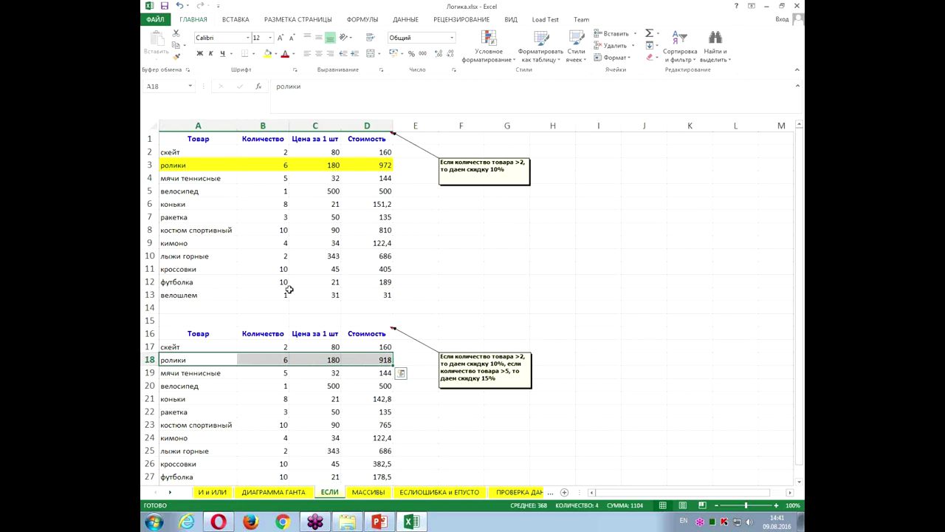
left_click(268, 54)
left_click(508, 253)
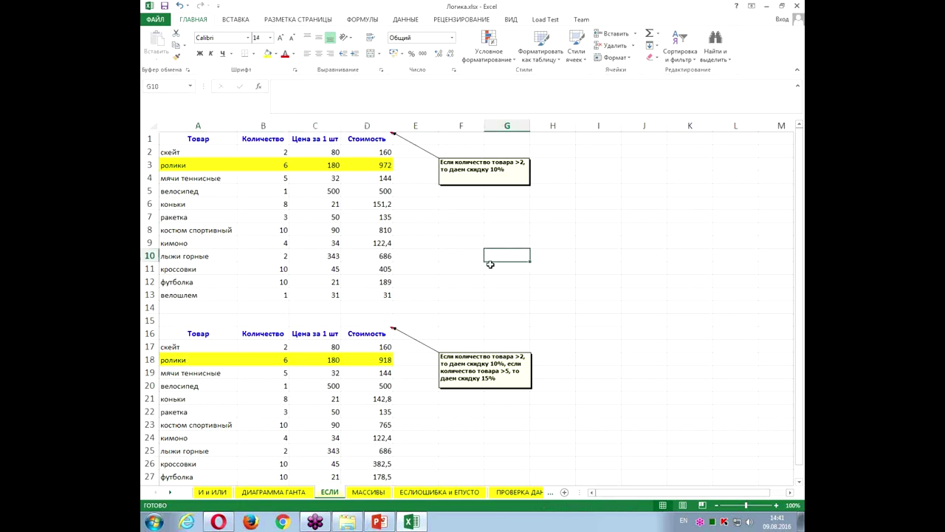
Select D17 to review its nested discount formula
scroll(490, 264, "down", 2)
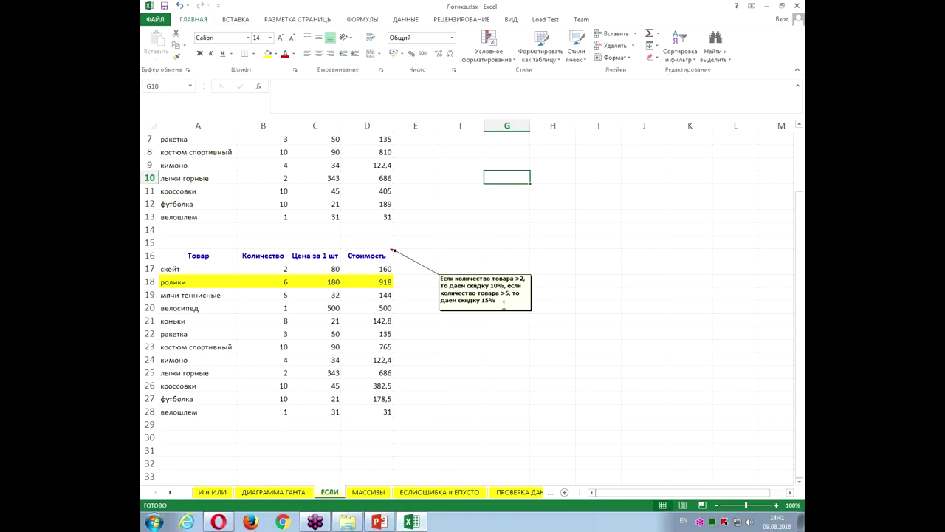
scroll(480, 295, "up", 1)
left_click(380, 305)
scroll(584, 314, "up", 1)
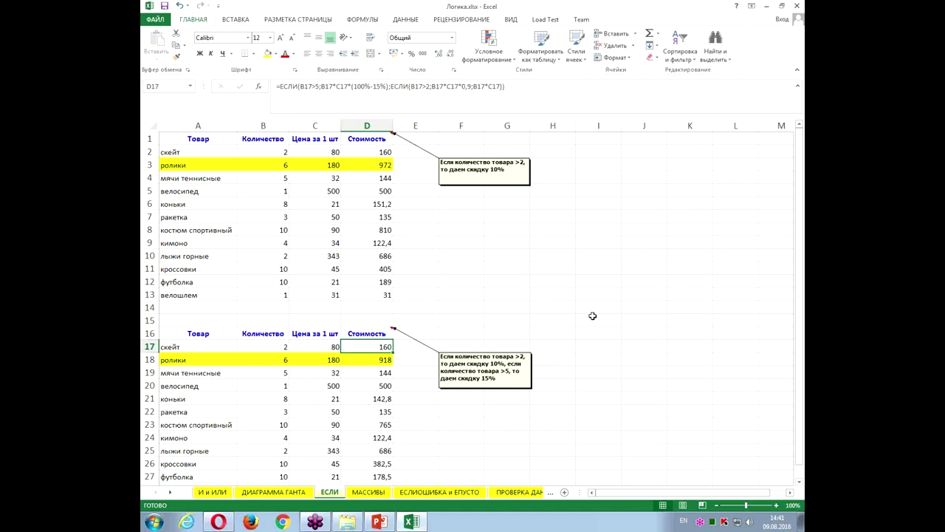
scroll(583, 316, "down", 2)
scroll(583, 316, "down", 1)
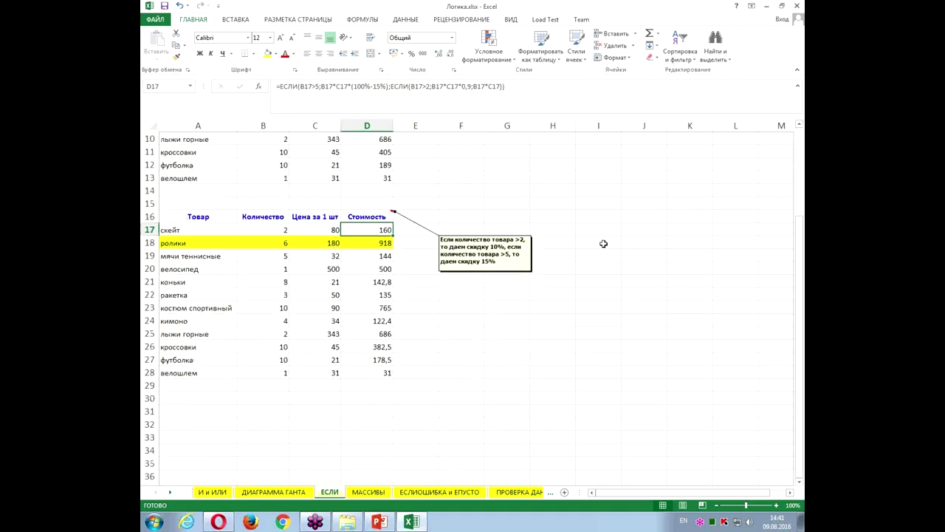
Enter the discount key beside the table: >5 with 15% and >2 with 10%
left_click(604, 244)
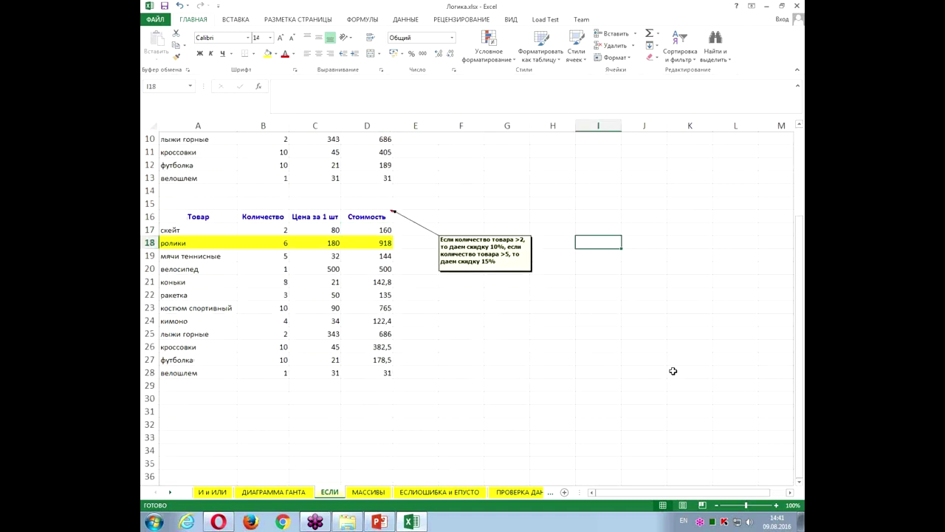
type(">")
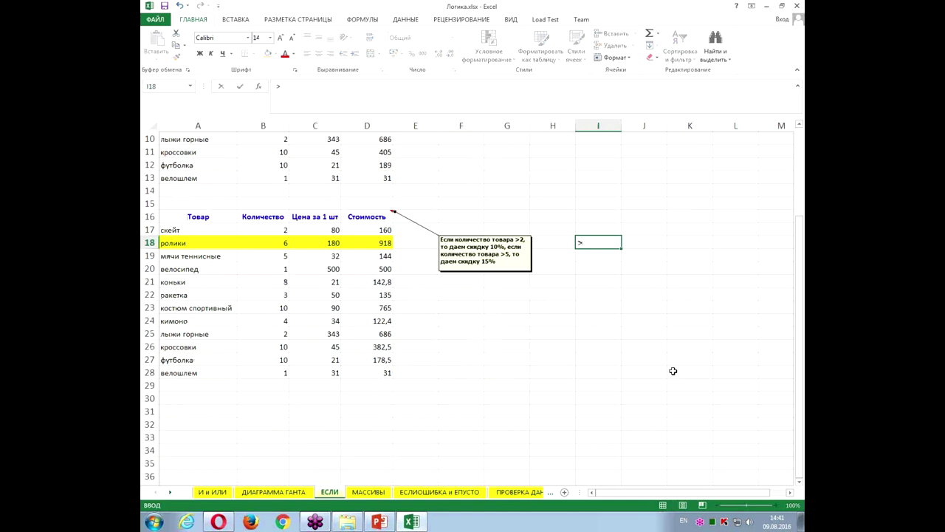
type("5")
left_click(642, 250)
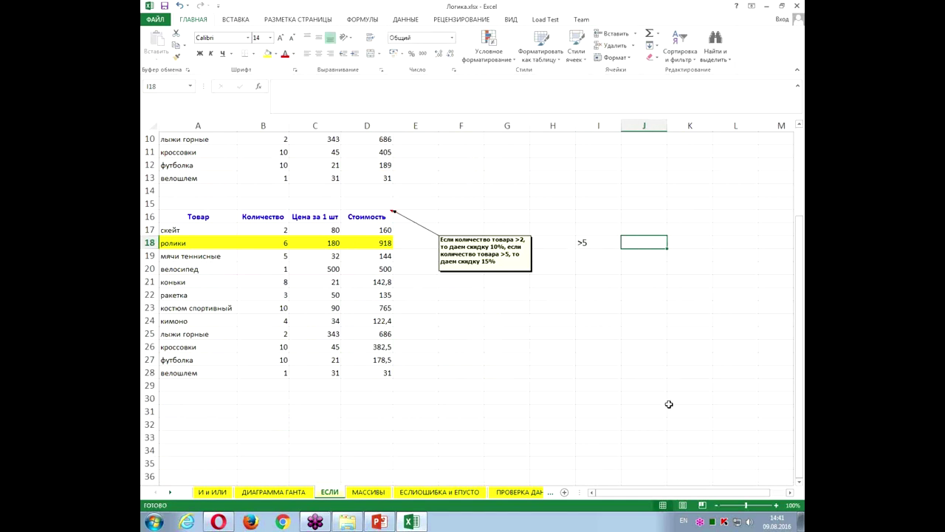
type("15%")
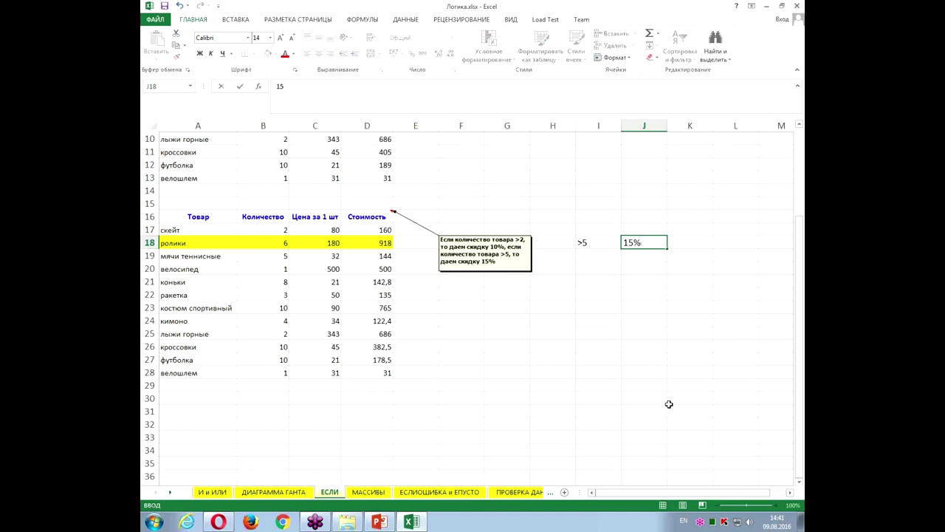
left_click(598, 255)
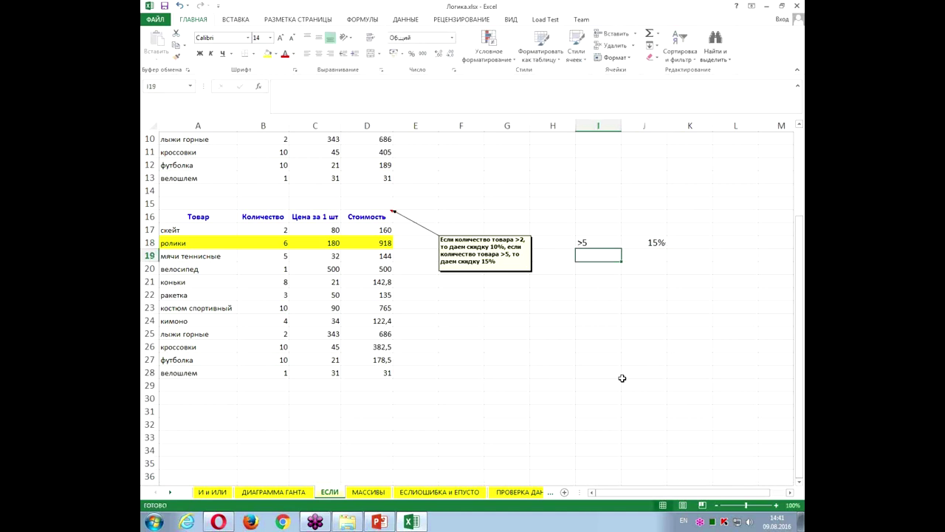
type(">2")
left_click(650, 253)
type("10")
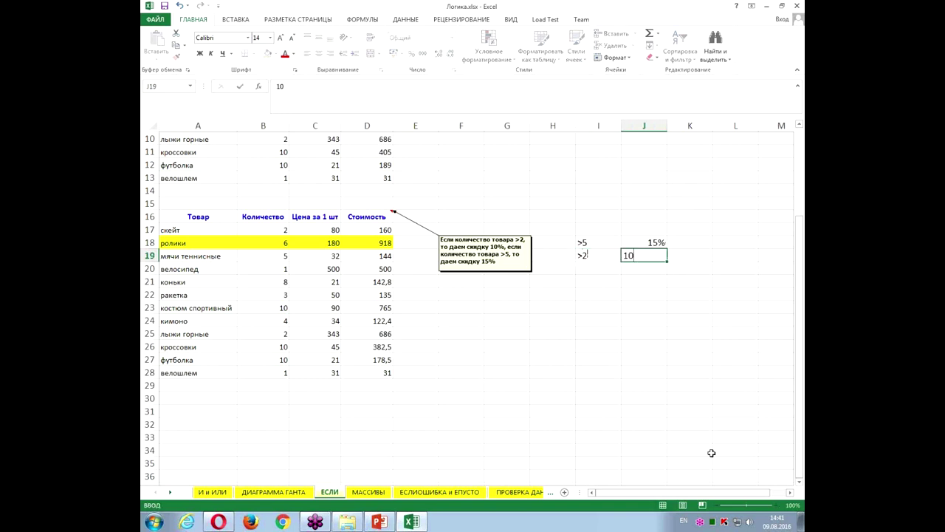
type("%")
key("BackSpace")
type("%")
left_click(597, 266)
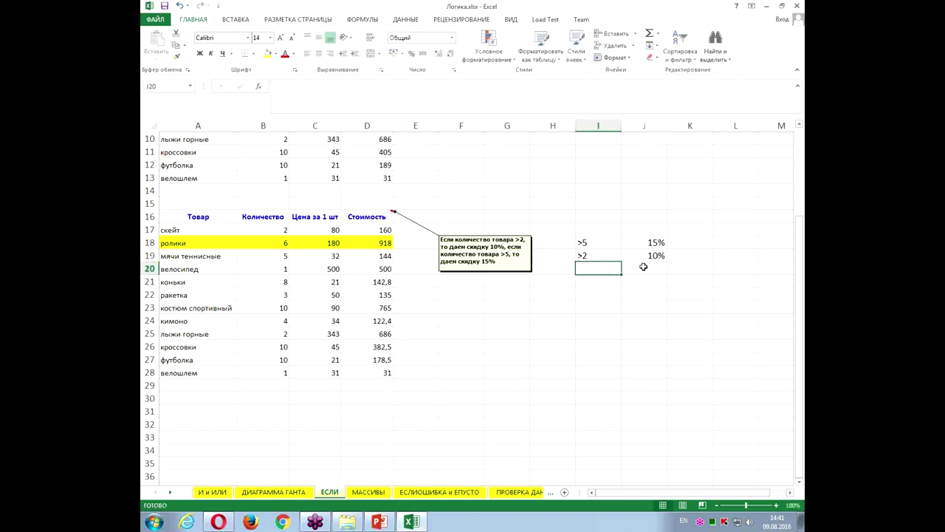
key("Right")
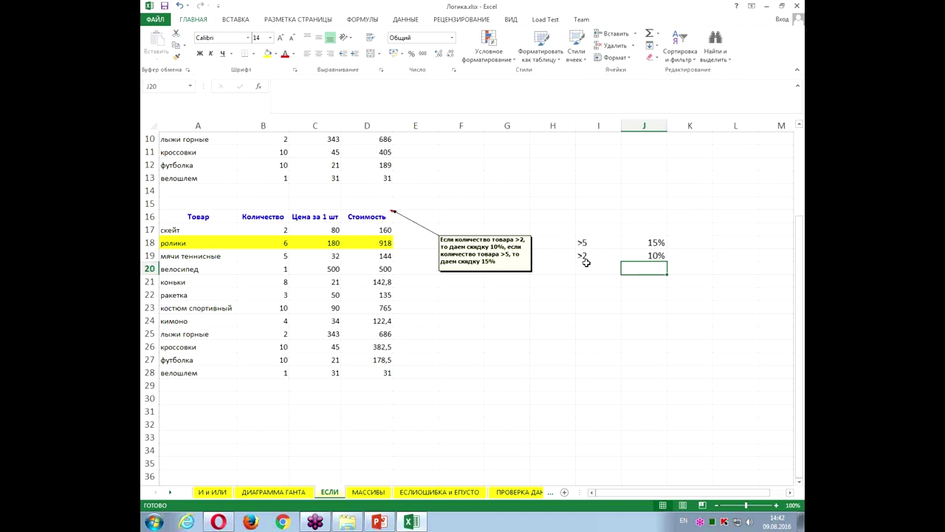
Select the >5 and >2 key cells, then D17 to show the nested formula
left_click(596, 242)
left_click(597, 259)
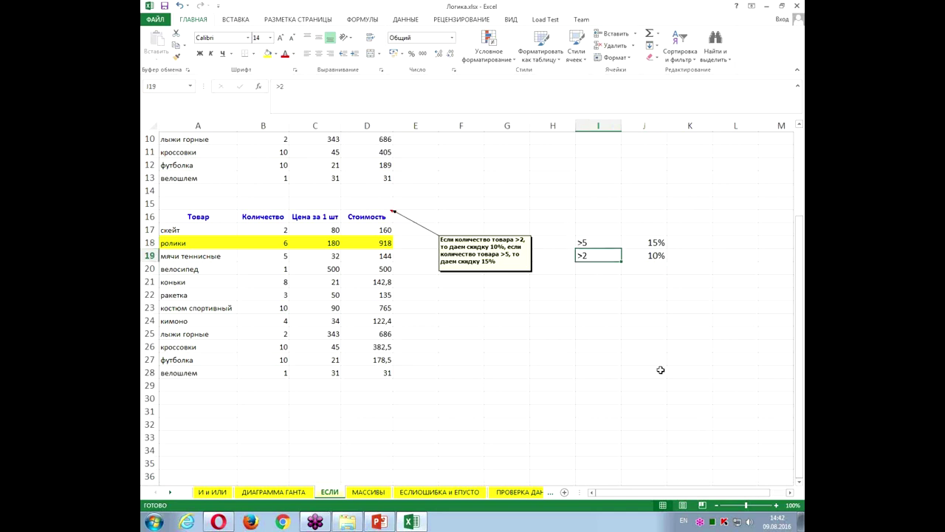
left_click(369, 232)
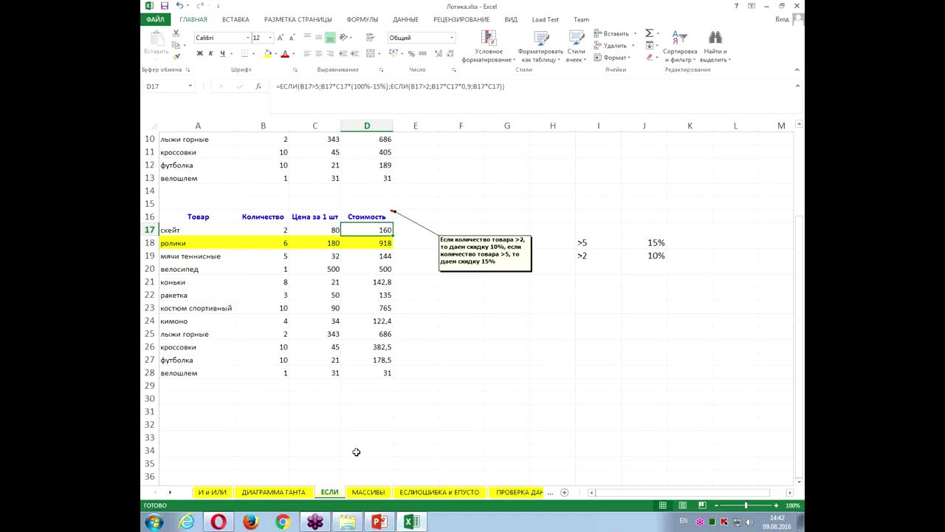
left_click(374, 492)
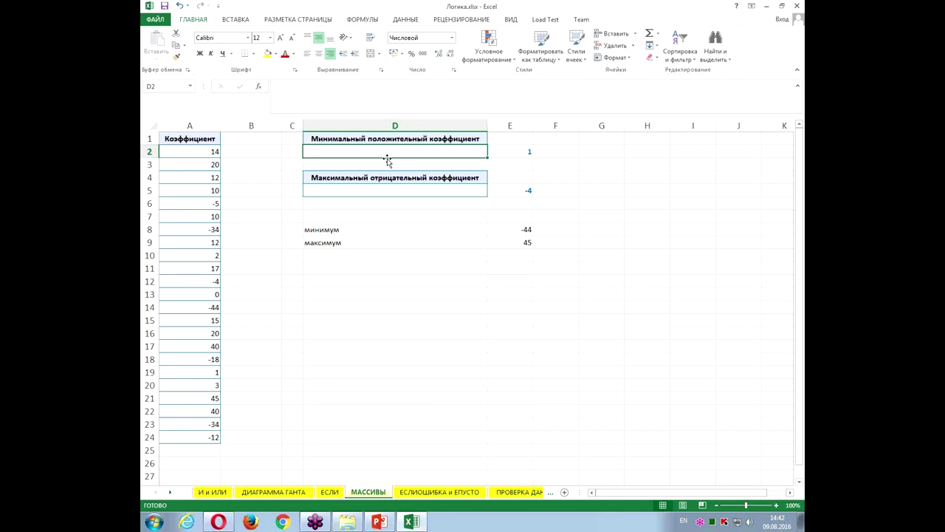
left_click(522, 229)
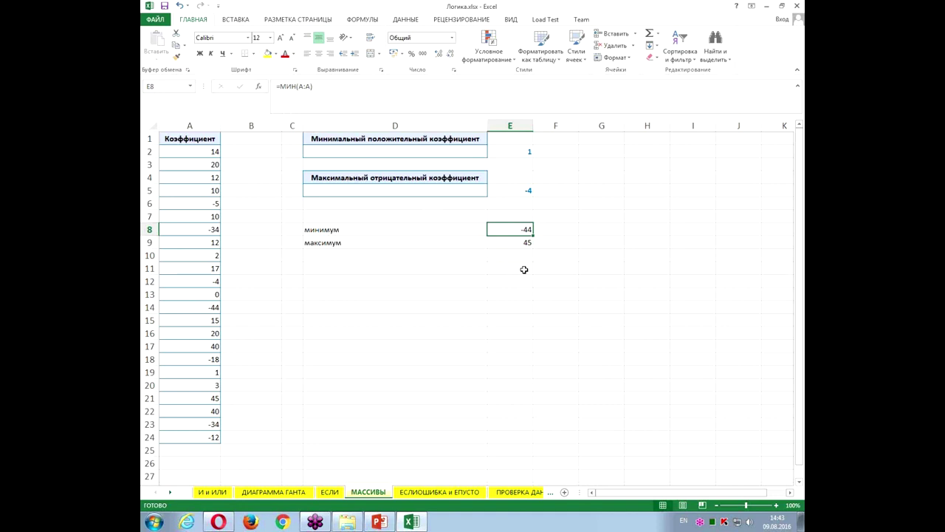
left_click(249, 153)
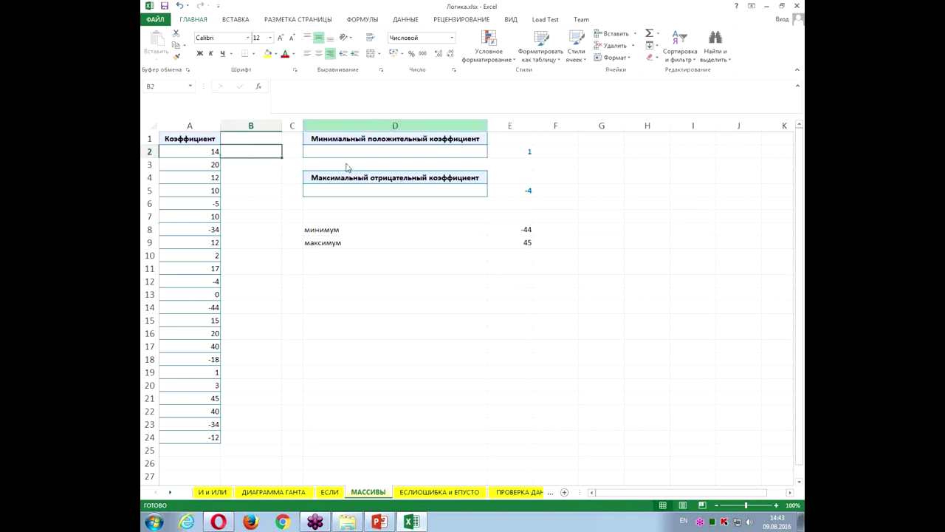
left_click(363, 21)
Enter =ЕСЛИ(A2>0;A2;"") in B2 via the ЕСЛИ arguments dialog, showing 14
left_click(253, 34)
left_click(255, 47)
left_click_drag(449, 286, 358, 269)
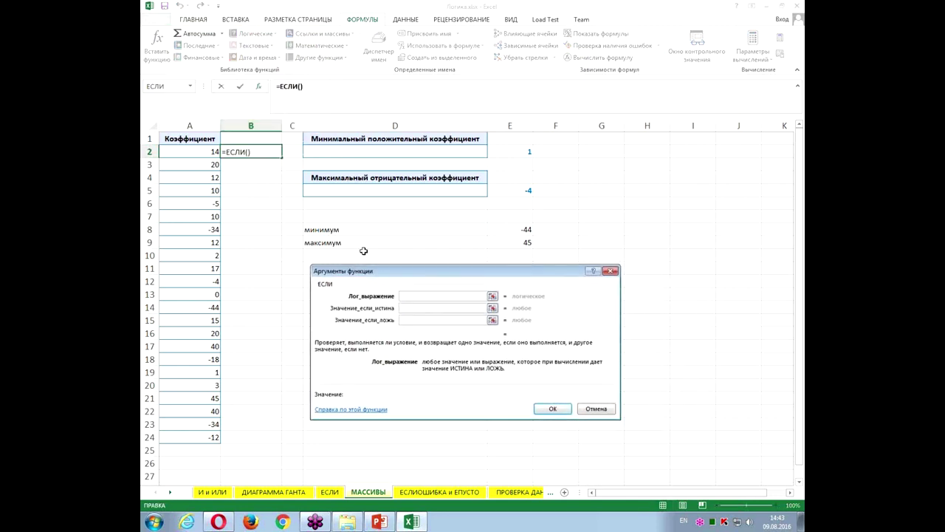
left_click(197, 150)
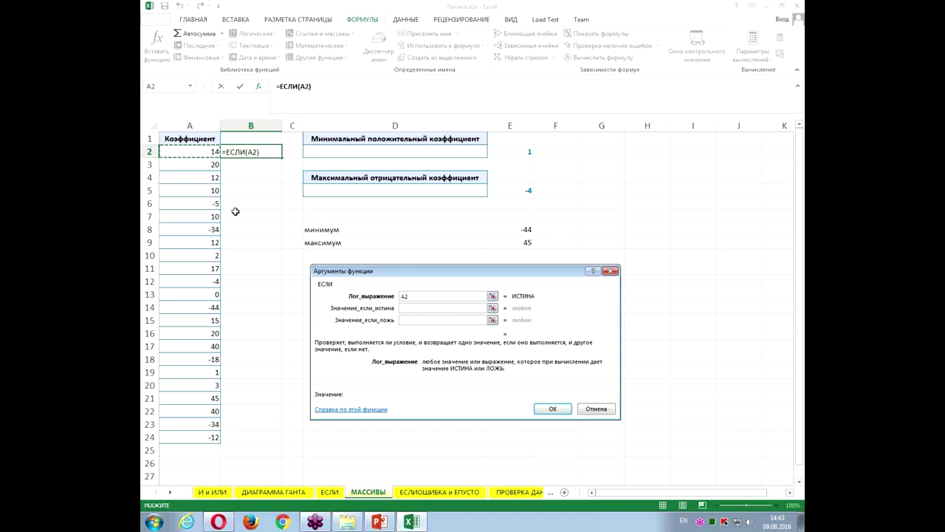
type(">0")
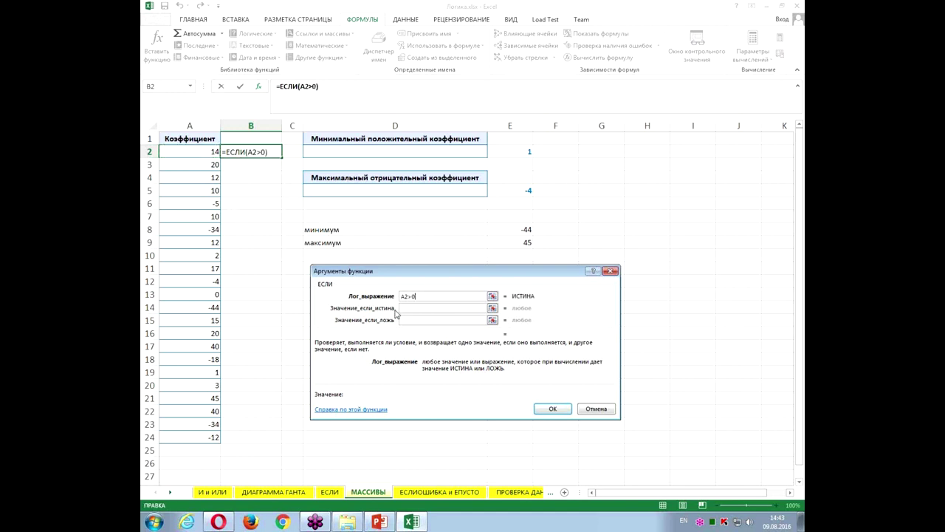
key("Tab")
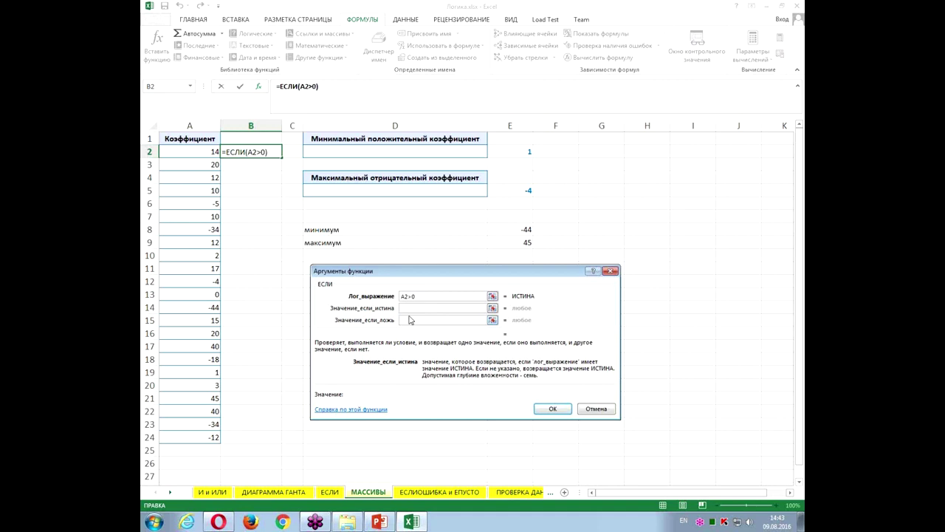
left_click(191, 152)
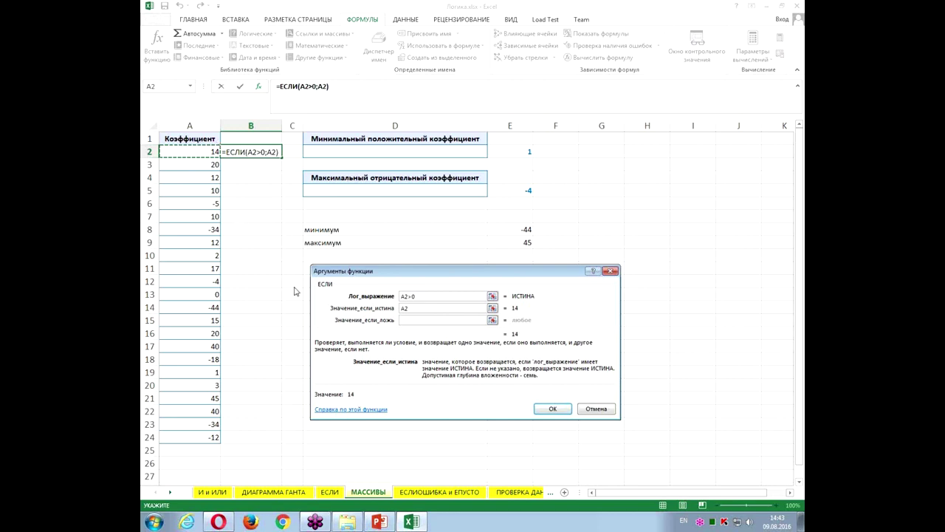
left_click(411, 320)
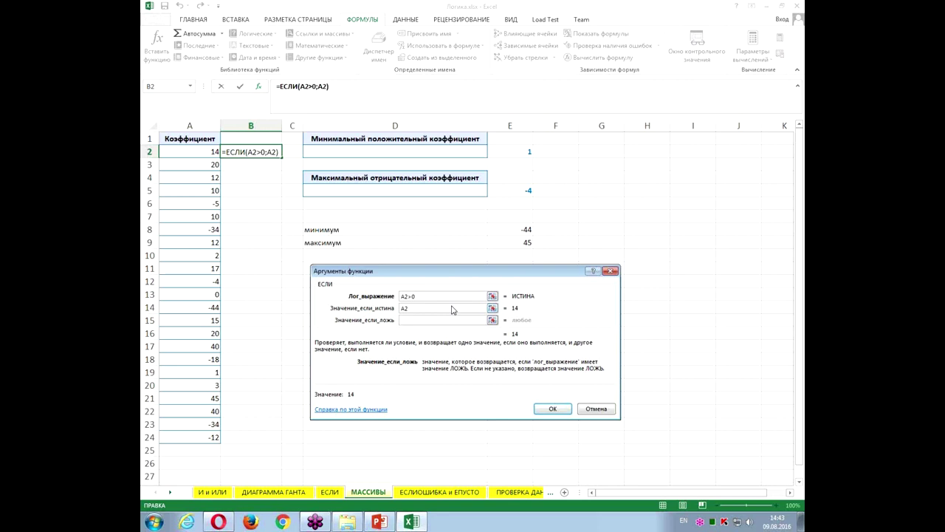
type("\"\"")
left_click(552, 408)
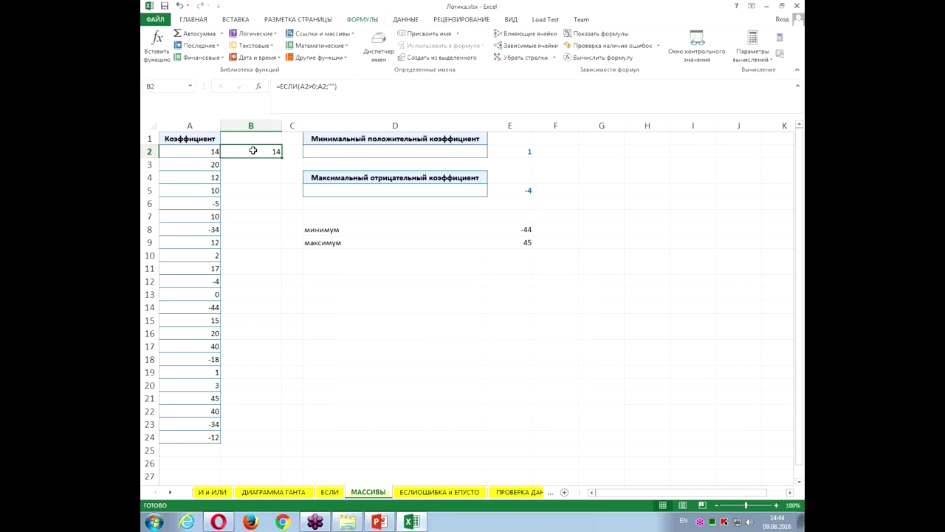
Fill the B2 formula down to B24, then check the copied formulas in B6 and B2
left_click_drag(279, 160, 260, 442)
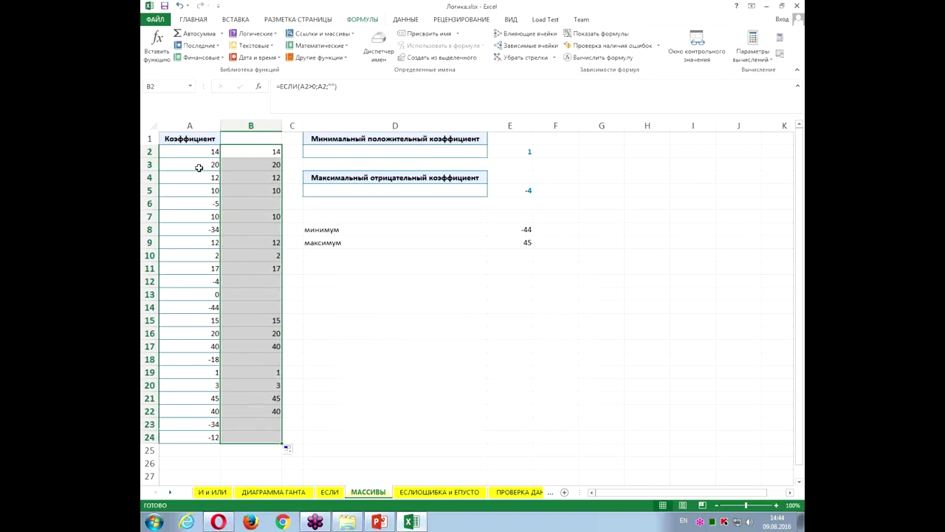
left_click(265, 203)
left_click(265, 204)
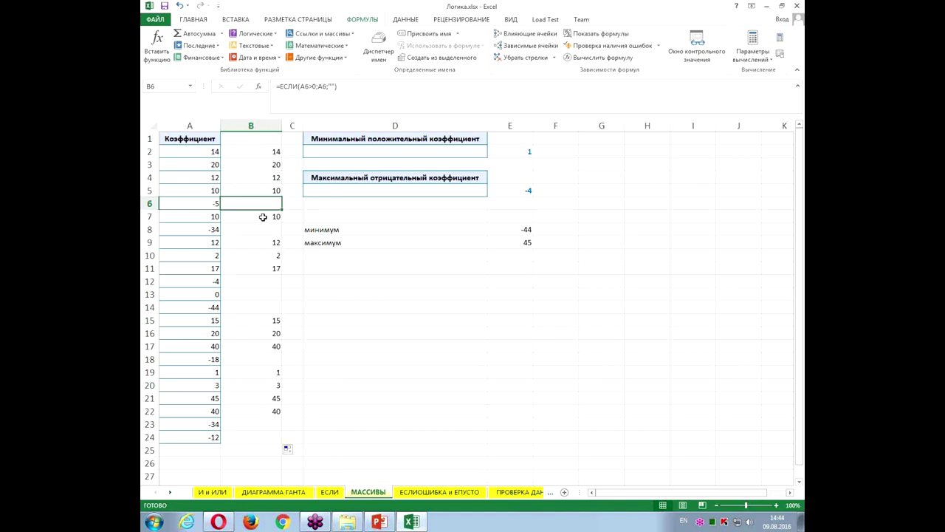
left_click(263, 155)
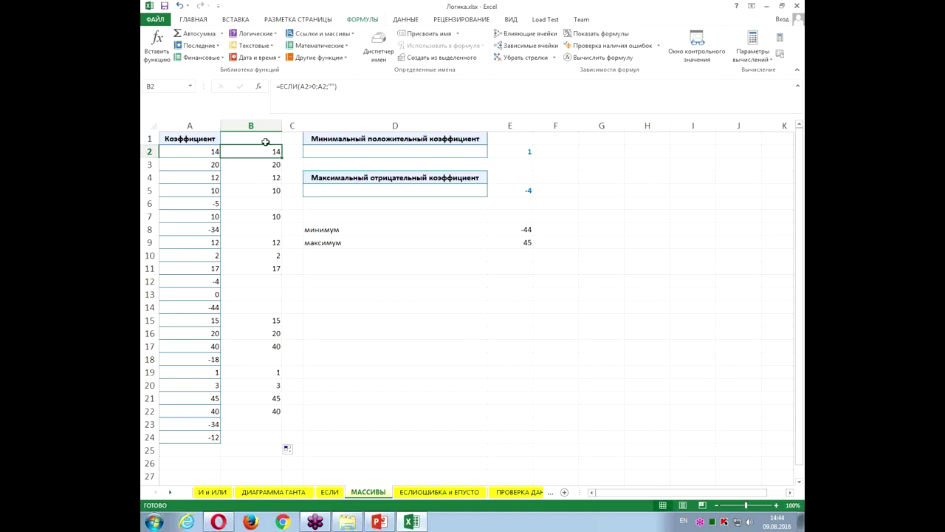
Enter =МИН(B2:B24) in D2, using the МИН suggestion and a dragged B2:B24 range
left_click(389, 152)
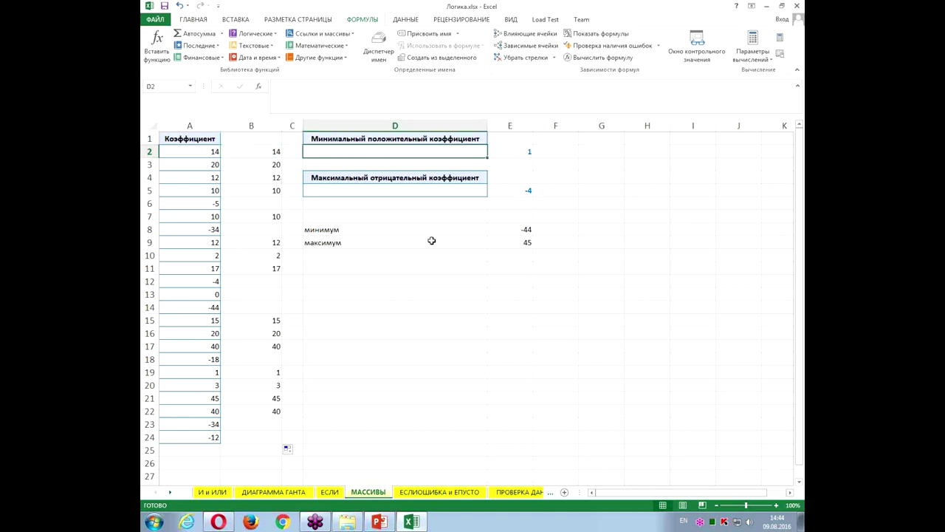
type("=")
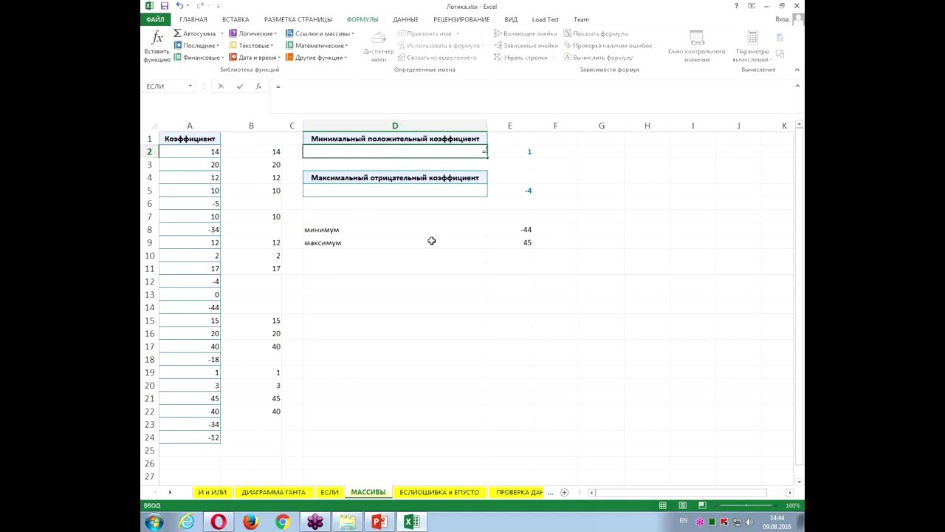
type("ми")
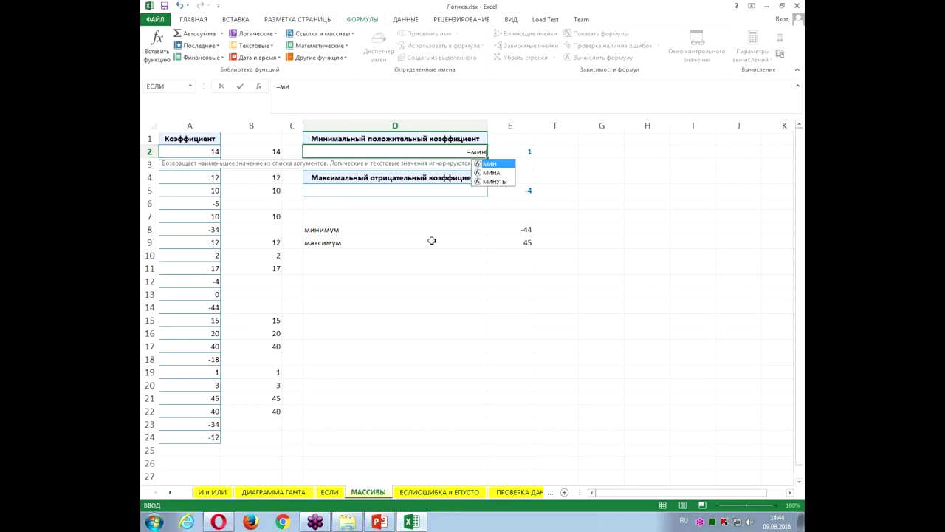
key("Tab")
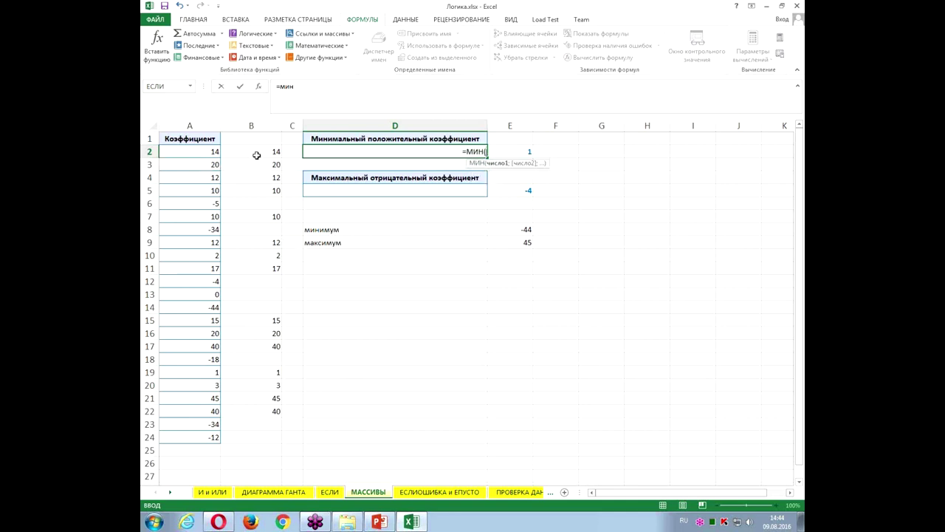
left_click_drag(253, 150, 264, 436)
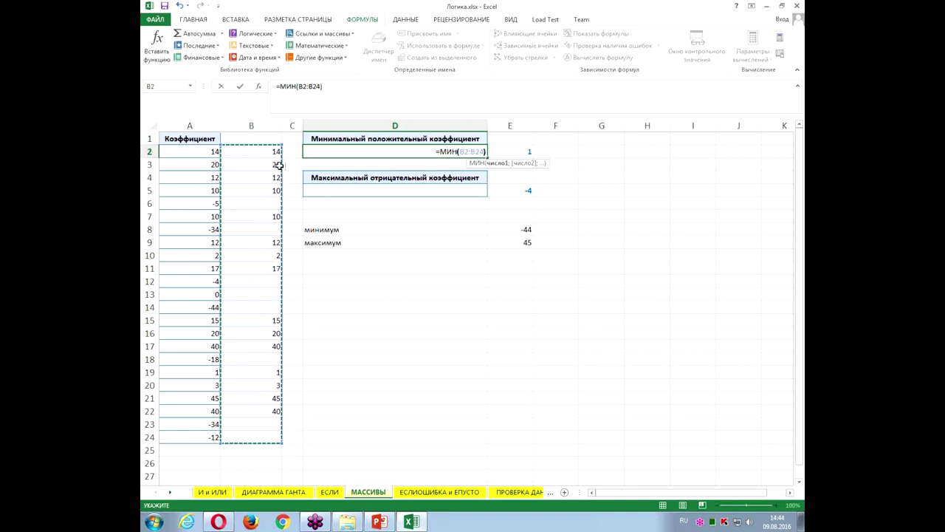
type(")")
key("ctrl+Return")
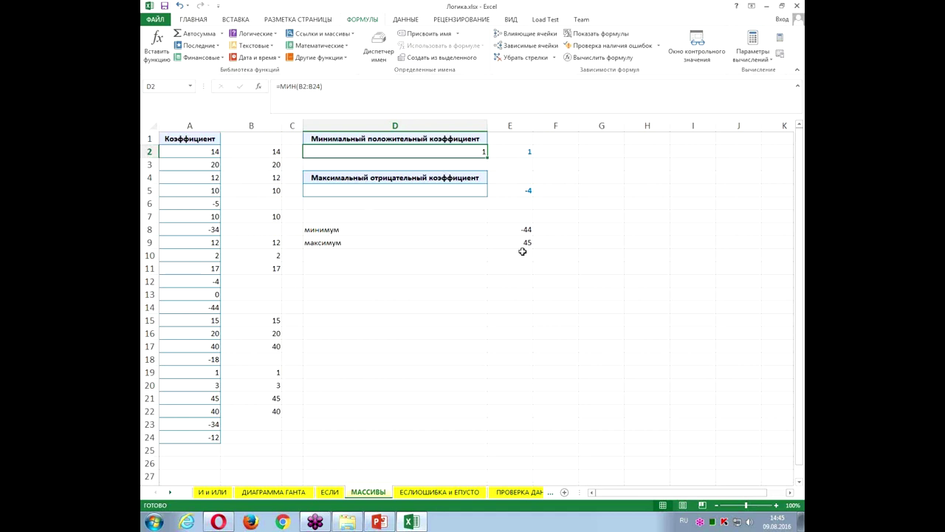
left_click(515, 231)
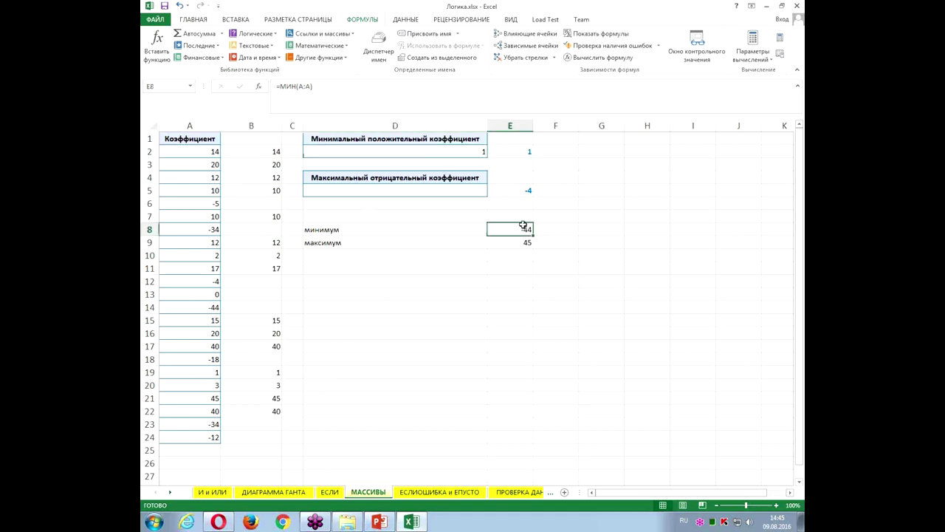
left_click(251, 126)
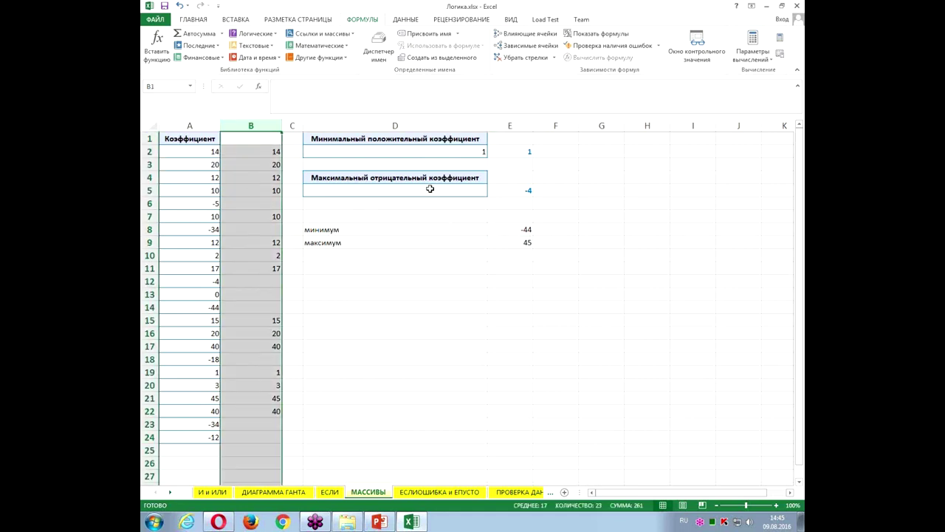
left_click(454, 152)
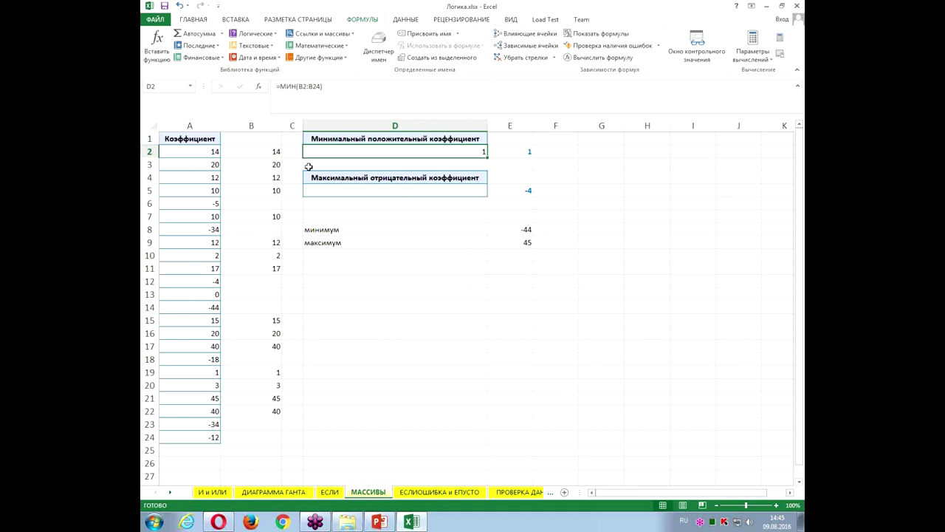
Delete the МИН formula from D2, select column B, and return to the empty D2
key("Delete")
left_click(251, 125)
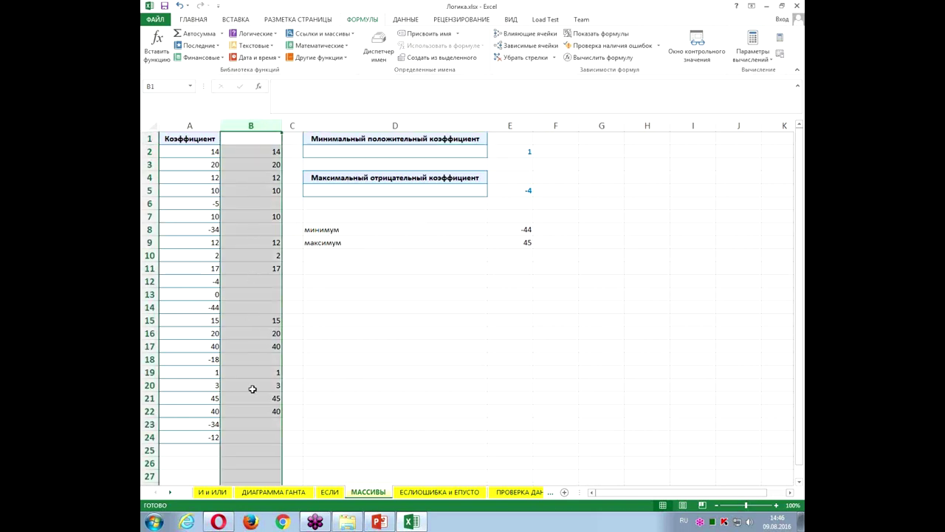
left_click(382, 149)
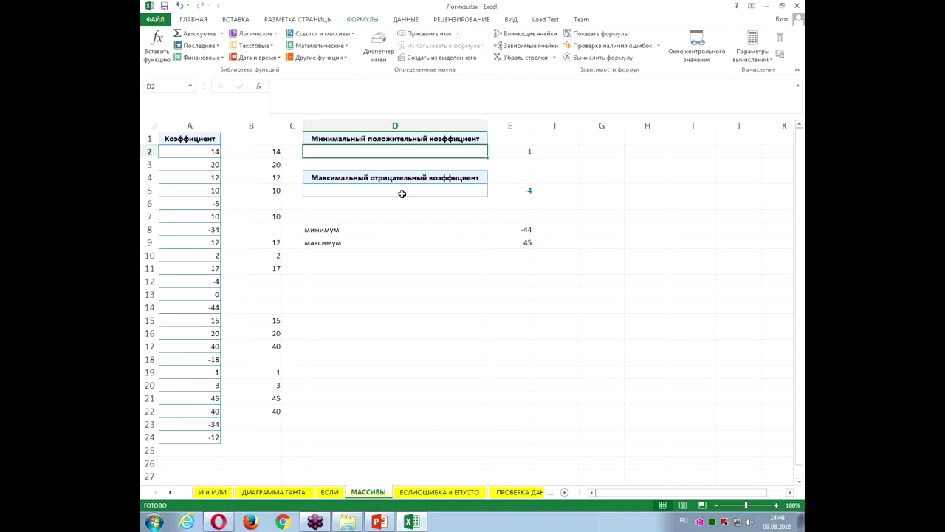
Enter =МИН(ЕСЛИ(A2:A24>0;A2:A24;"")) in D2 as an ordinary formula, which returns -44
type("=мин")
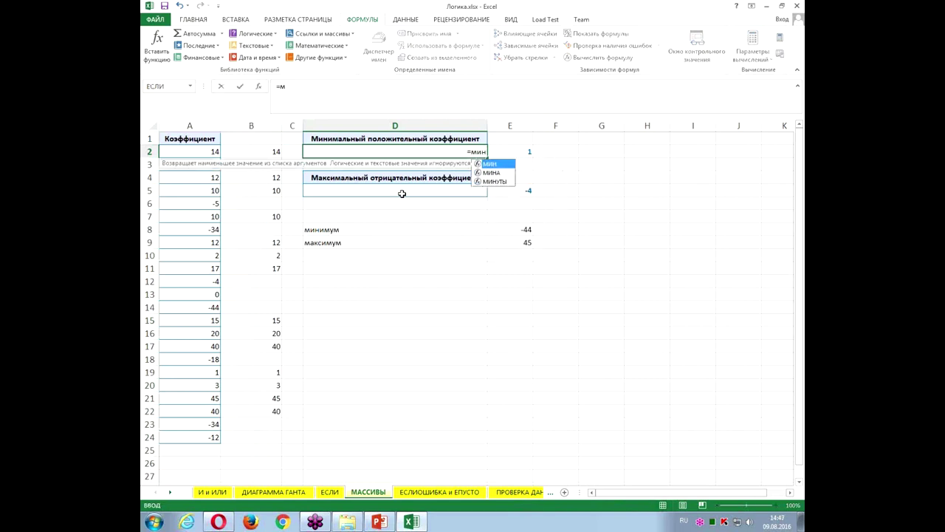
type("(")
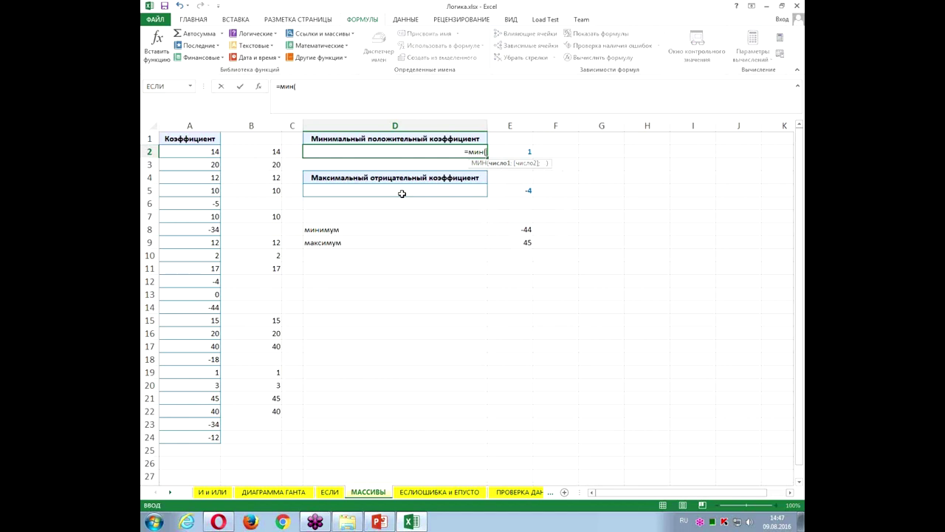
type("если")
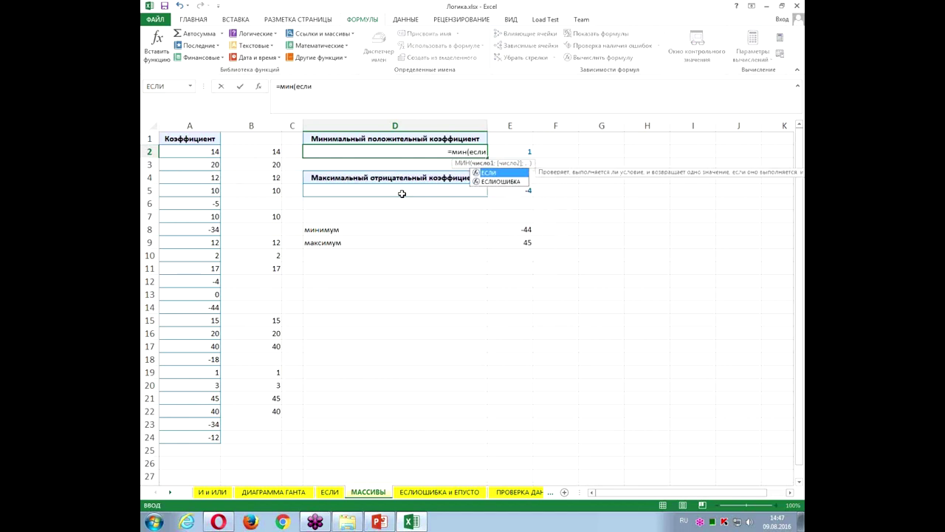
type("(")
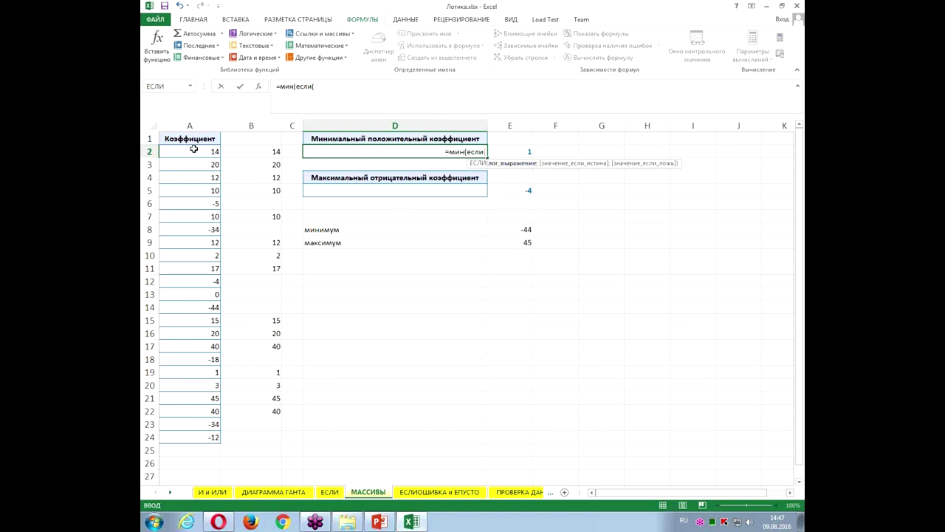
left_click_drag(193, 150, 204, 437)
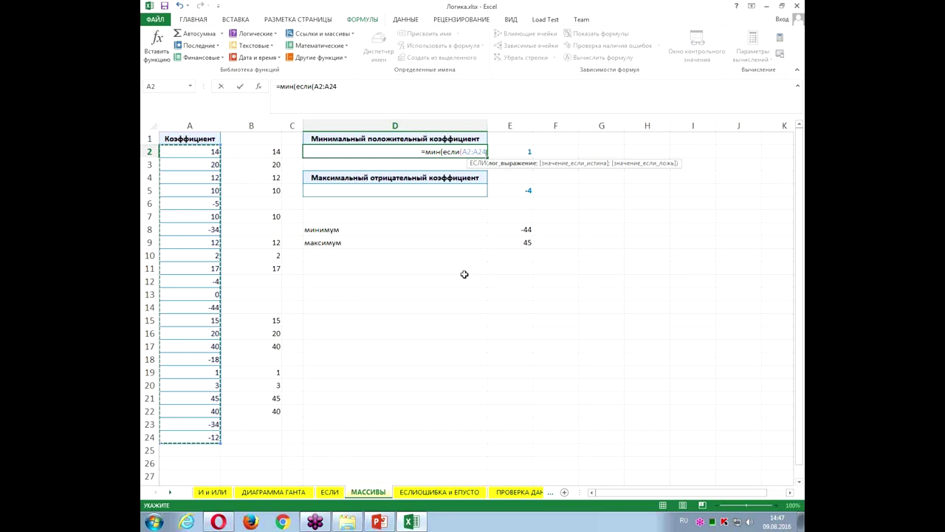
key("alt+shift")
type(">")
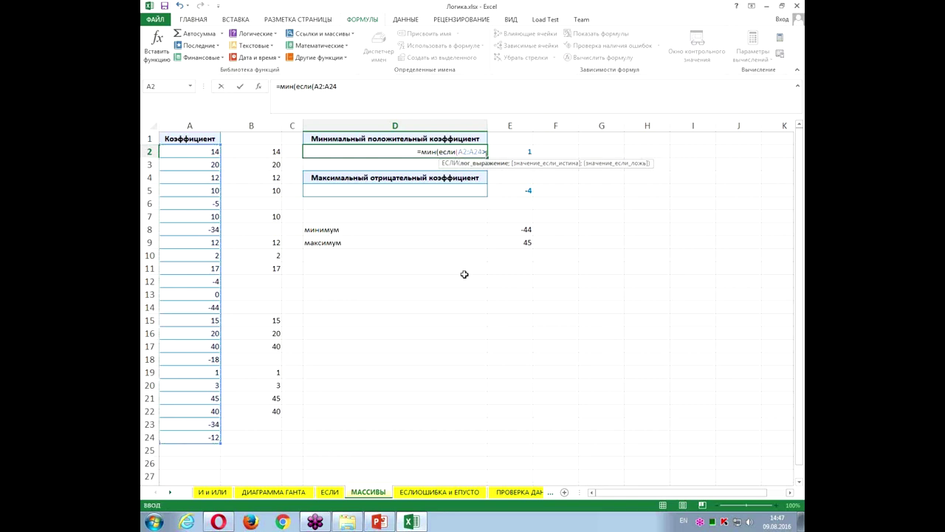
type("0")
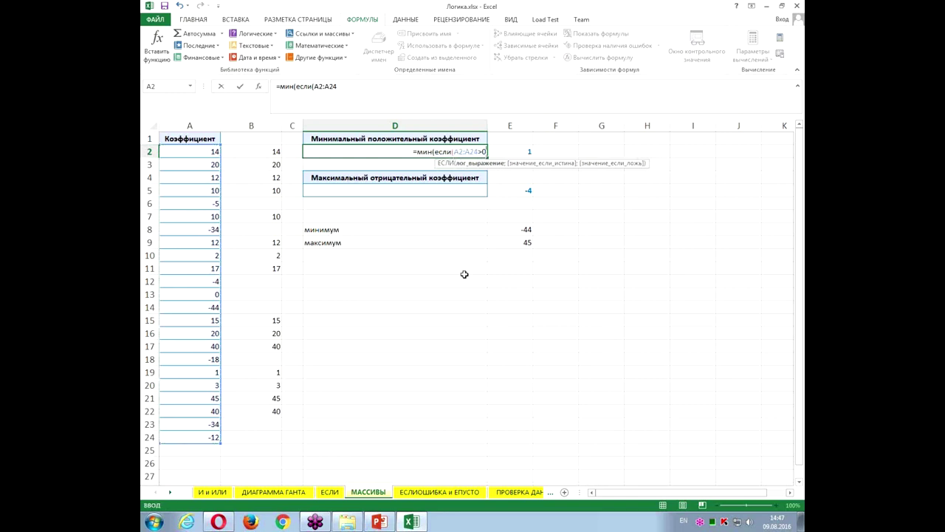
type(";")
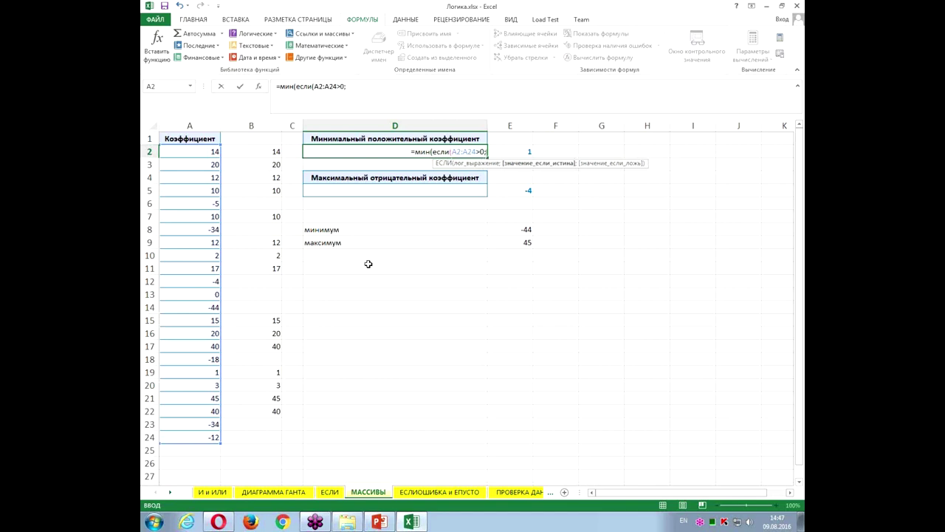
left_click(194, 150)
left_click_drag(194, 150, 192, 437)
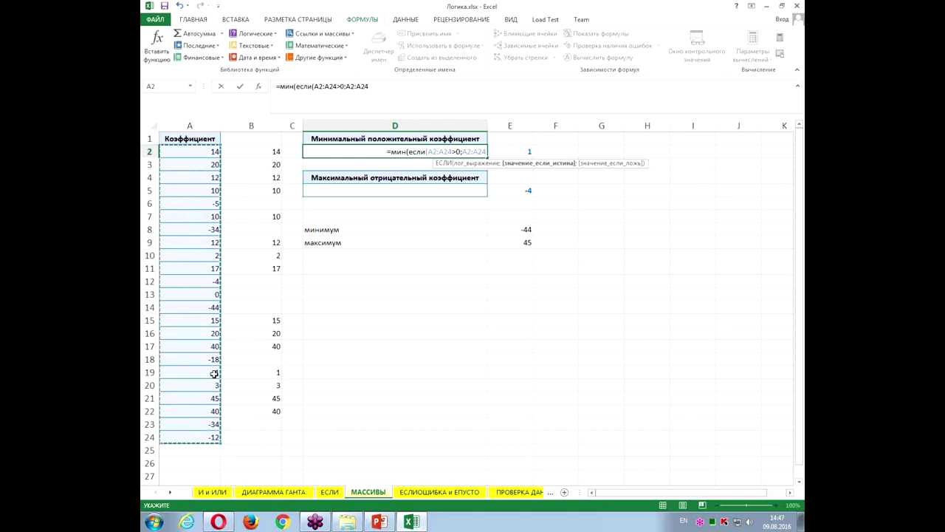
type(";")
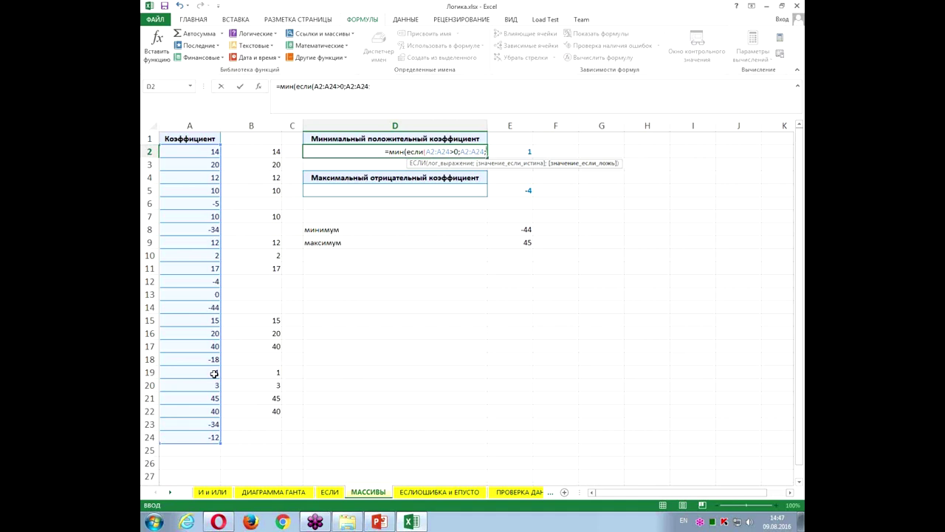
type("\"\"")
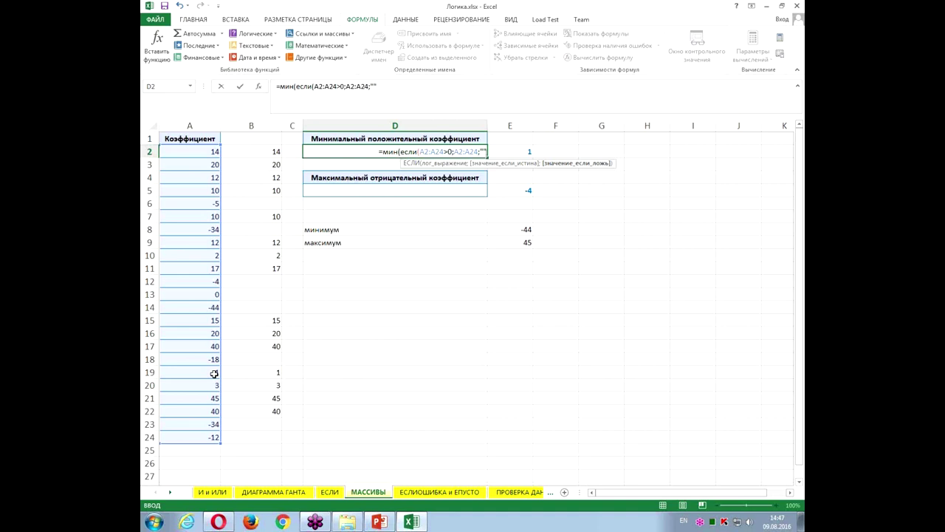
type("))")
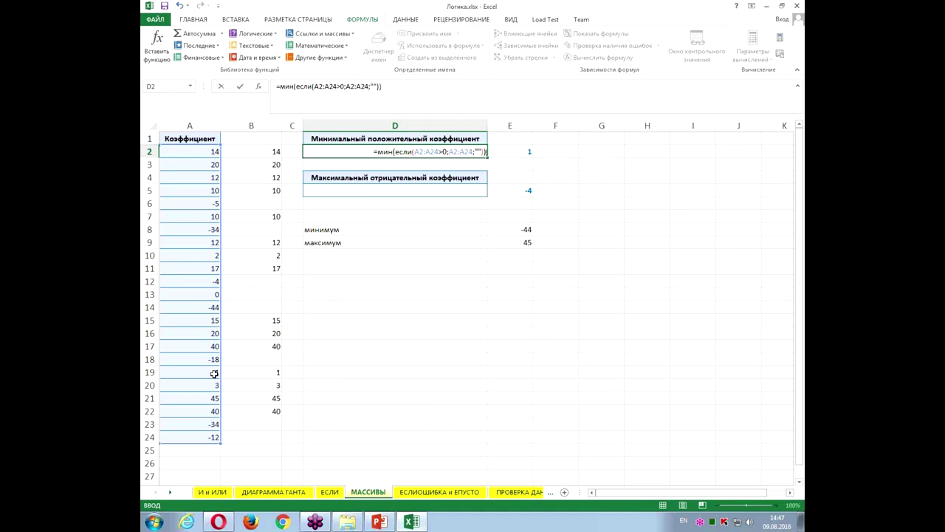
key("ctrl+Return")
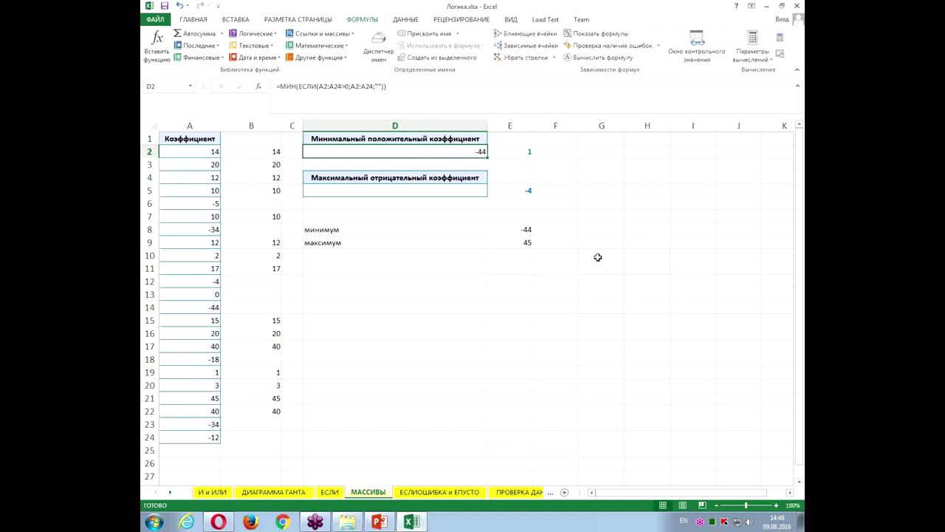
left_click(530, 229)
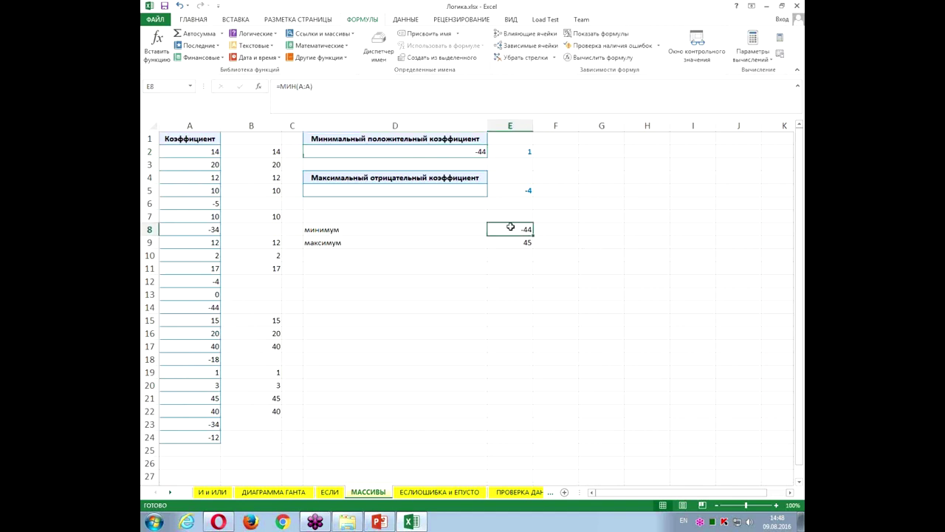
Re-enter the D2 formula with Ctrl+Shift+Enter so the array version returns 1
left_click(453, 150)
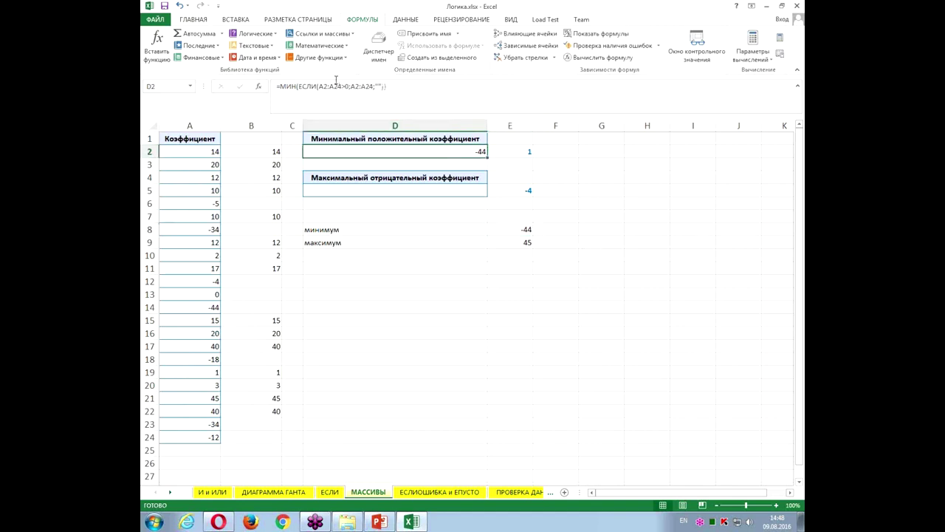
left_click(399, 88)
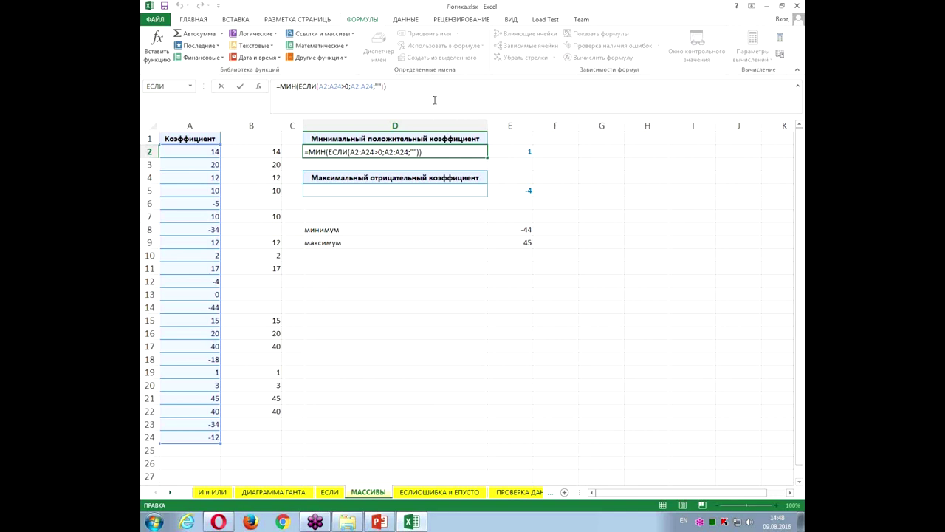
key("ctrl+shift+Return")
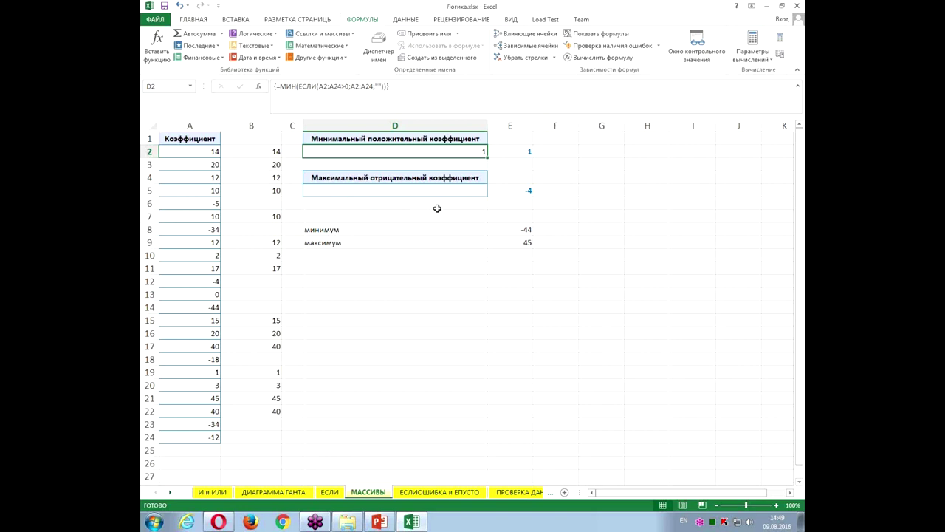
left_click(523, 244)
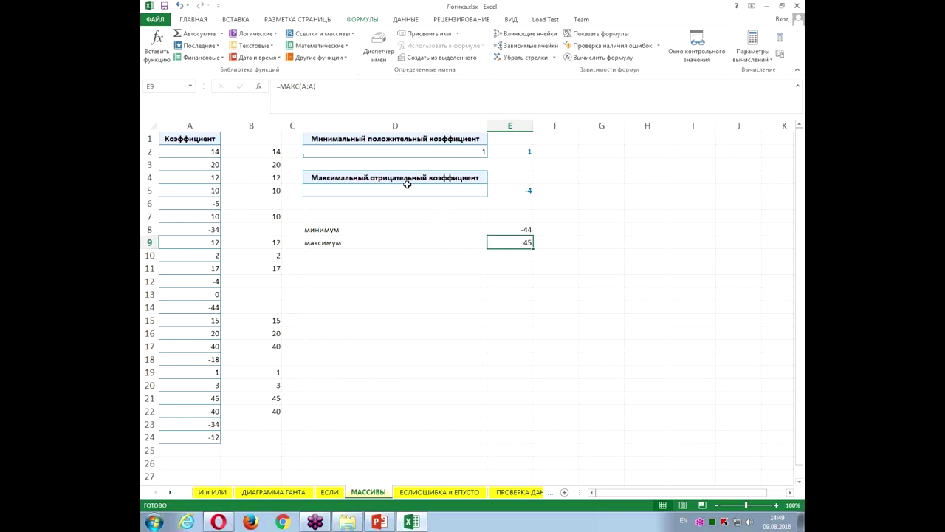
Start =МАКС(ЕСЛИ( in D5 with A2:A24 as the condition range
left_click(371, 190)
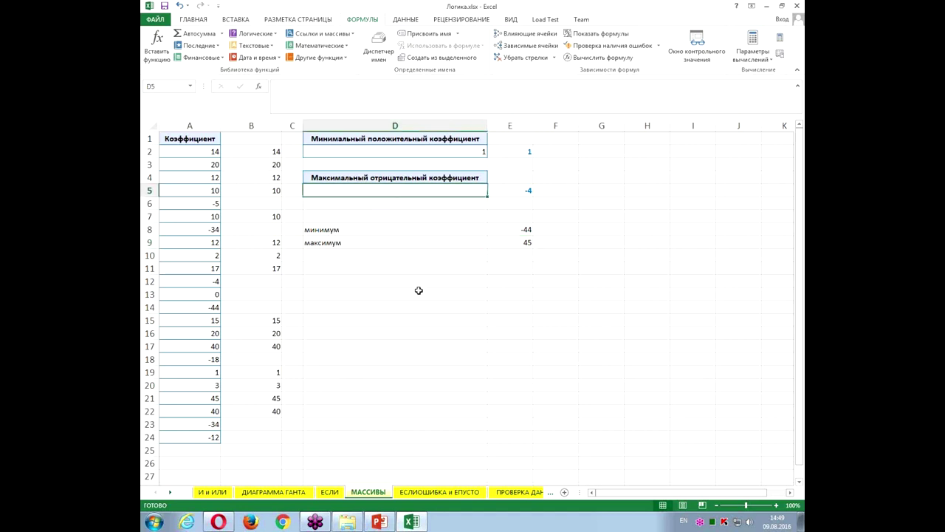
type("=")
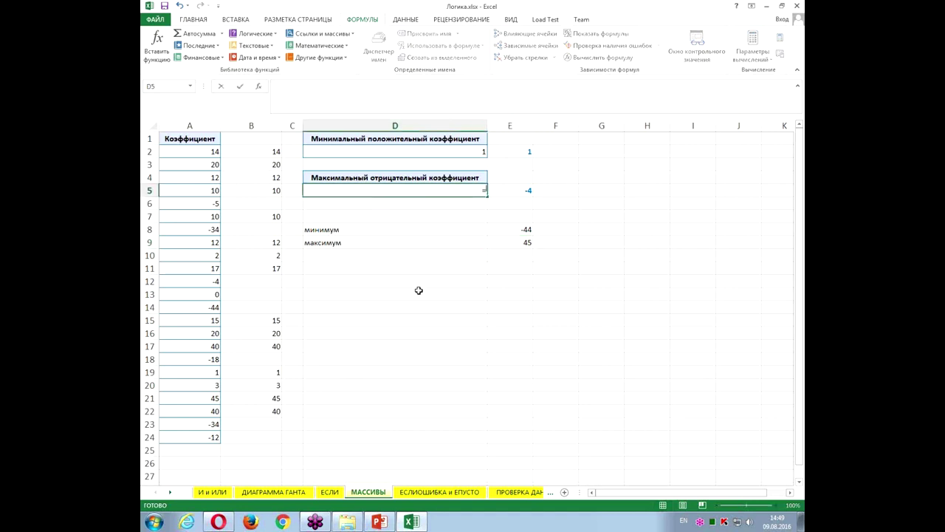
type("мак")
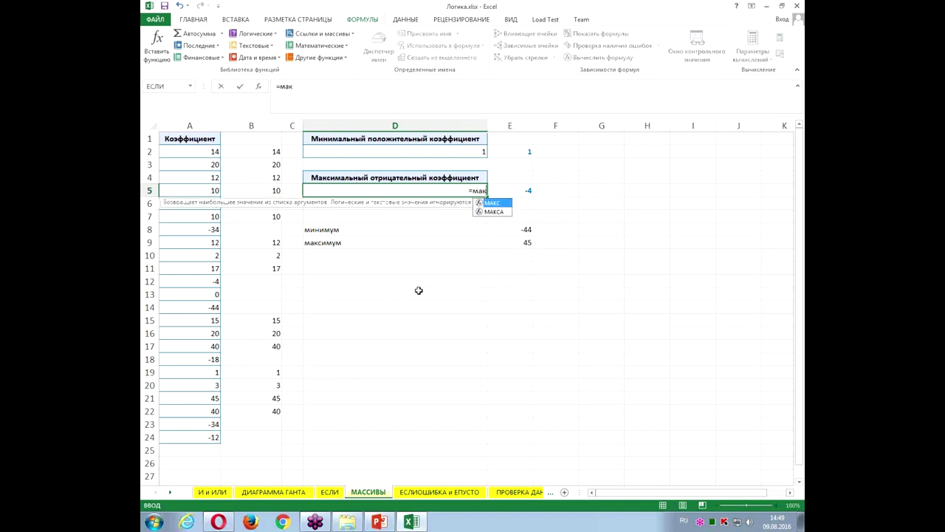
key("Tab")
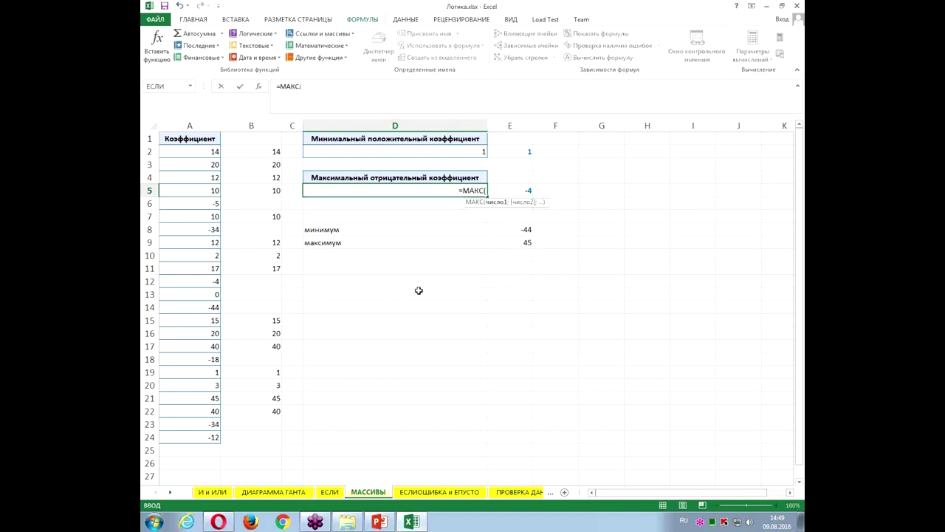
type("если")
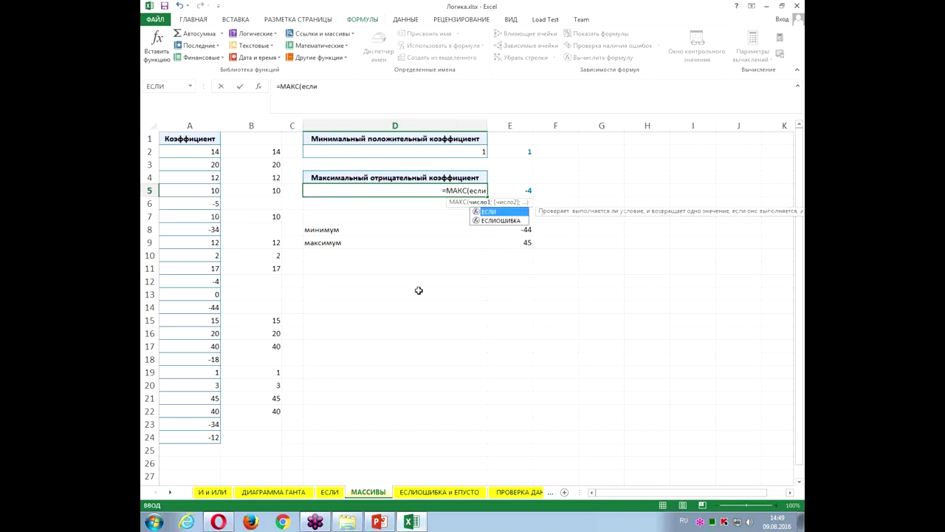
key("Tab")
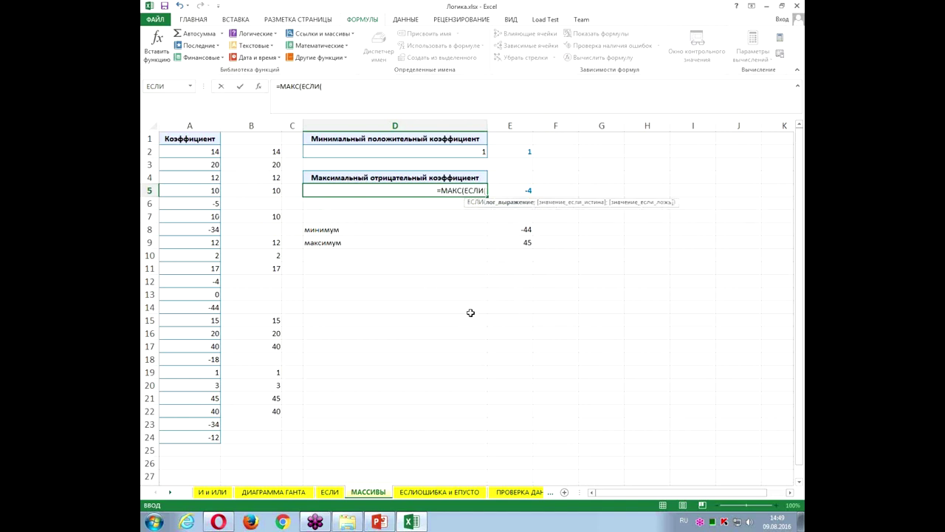
left_click_drag(465, 203, 450, 277)
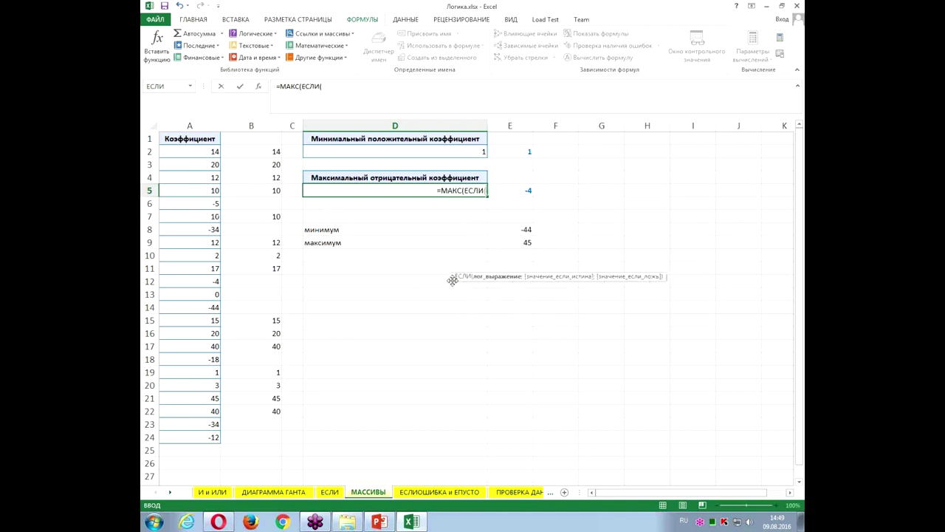
left_click_drag(192, 151, 199, 436)
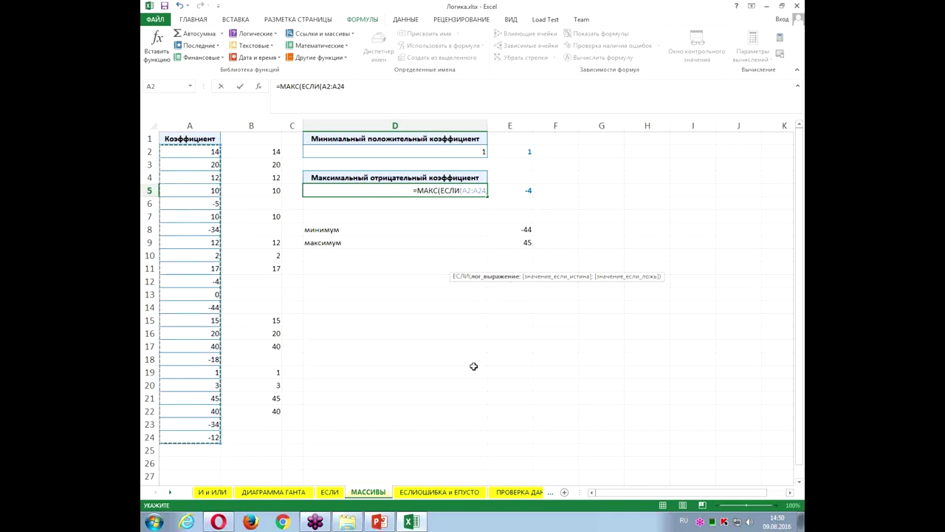
Complete the condition <0, returning A2:A24 or "", and enter it as an array formula
type("<0;")
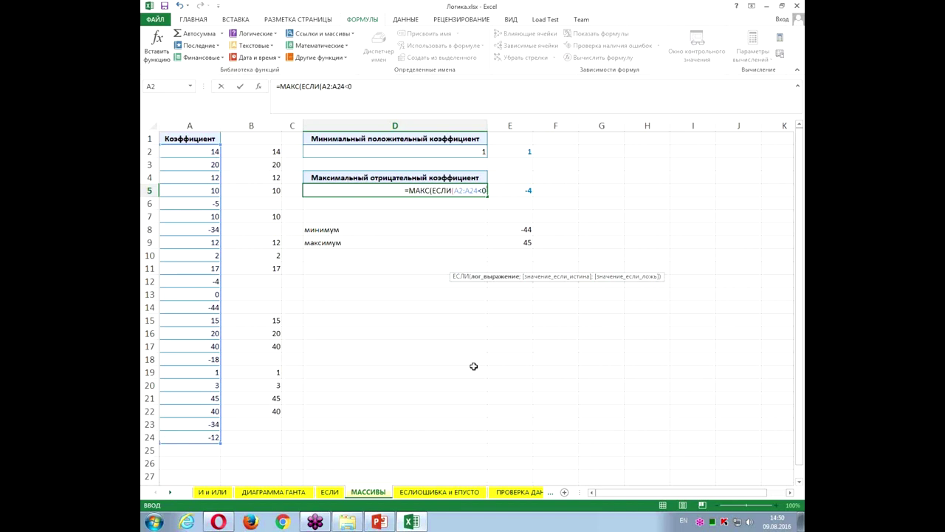
type(";")
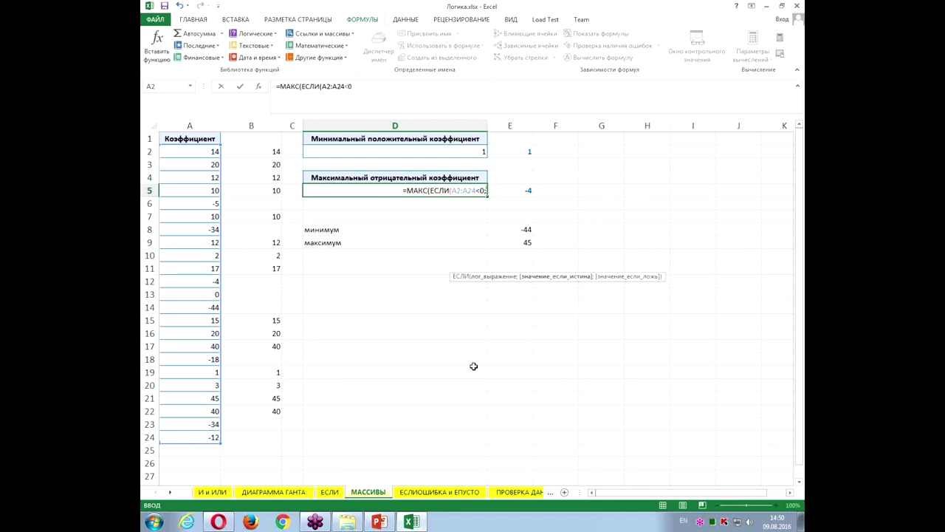
left_click(197, 151)
left_click_drag(197, 157, 214, 439)
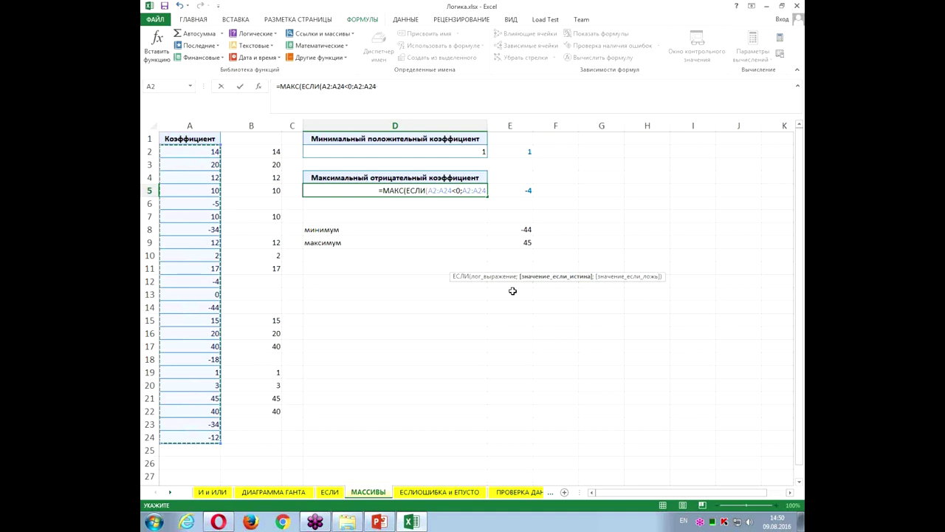
type(";")
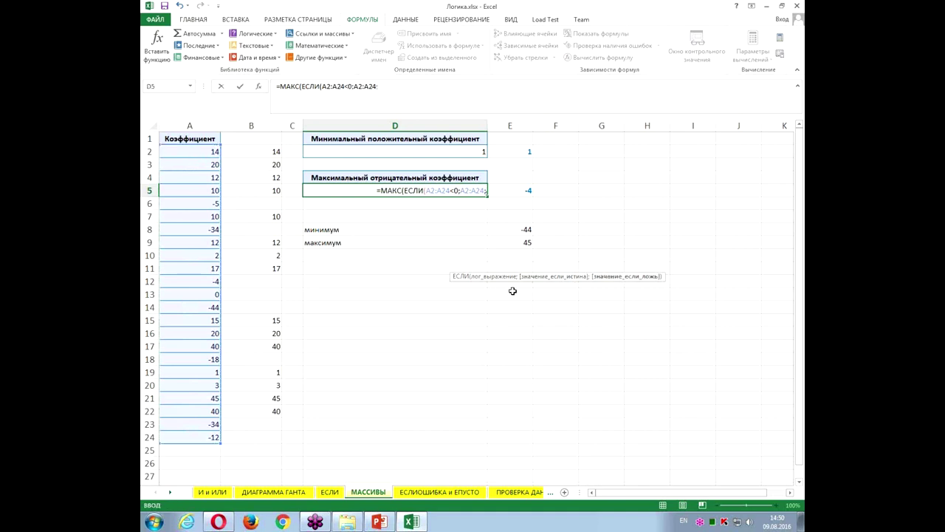
type("\"\"")
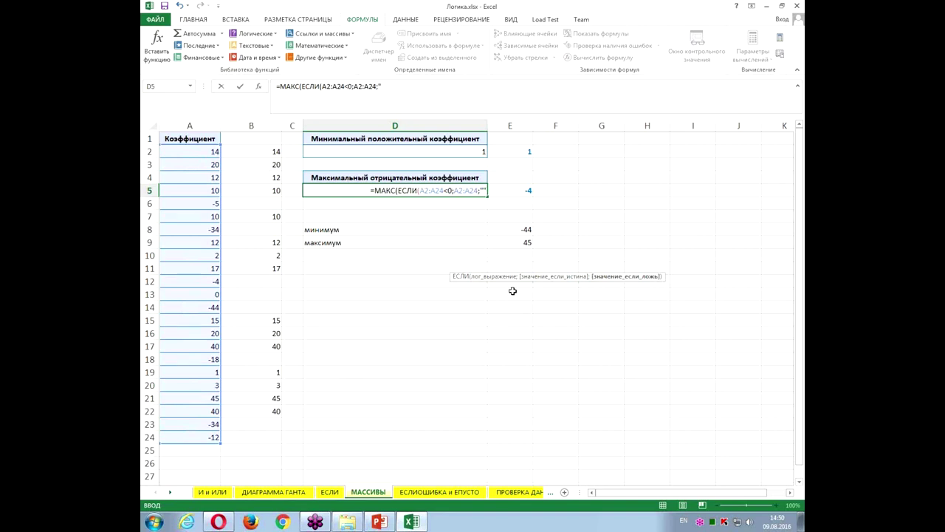
type(")")
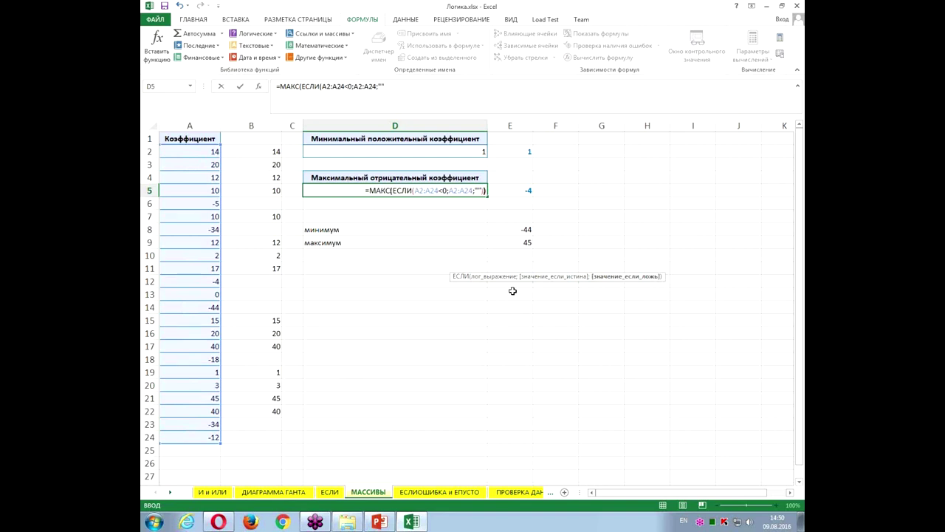
type(")")
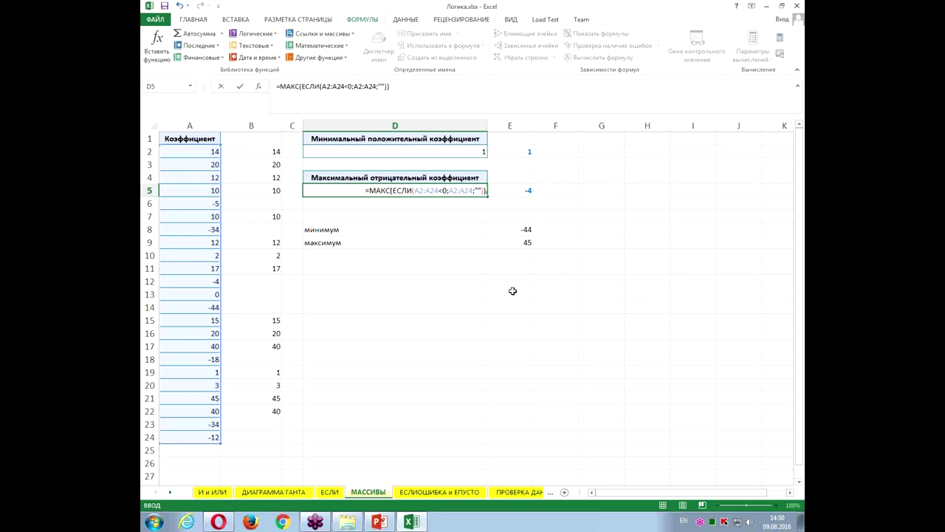
key("ctrl+shift+Return")
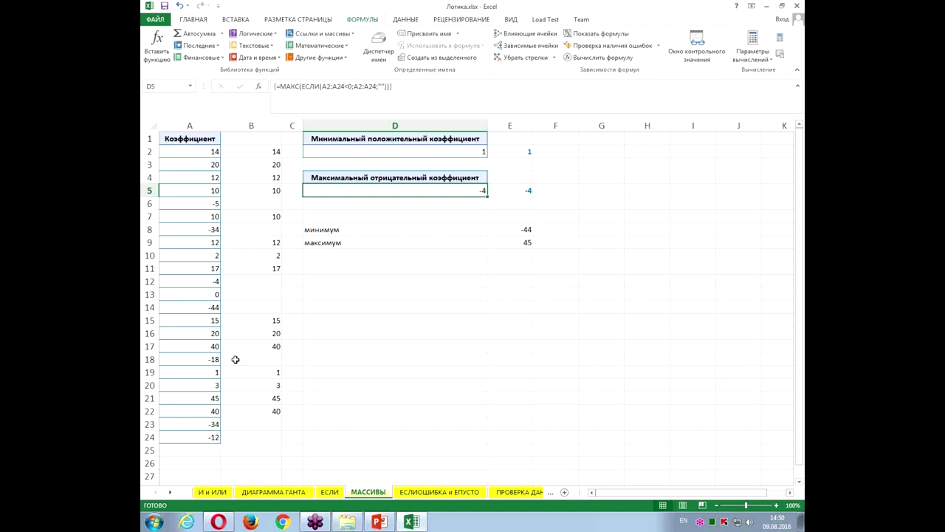
left_click(411, 88)
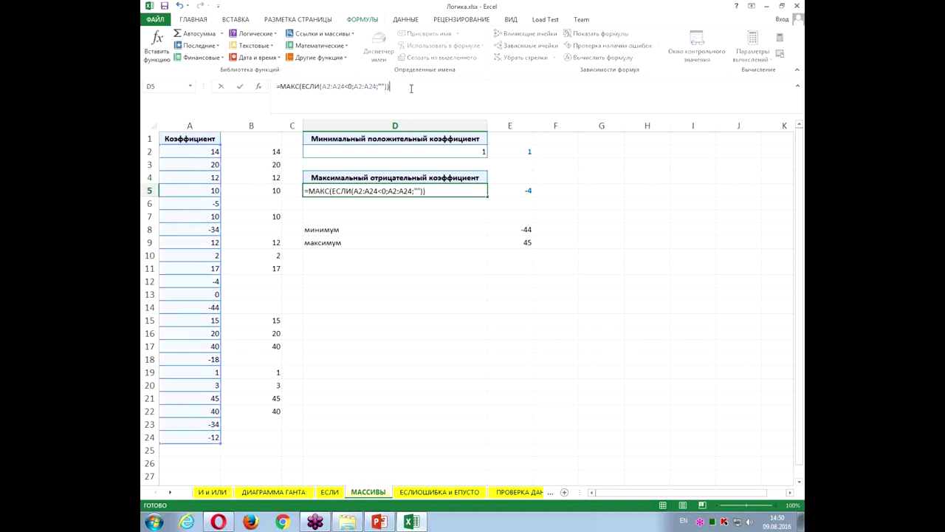
Re-commit D5 as an array formula after a trial ordinary entry, then go to the ЕСЛИОШИБКА и ЕПУСТО sheet
key("ctrl+Return")
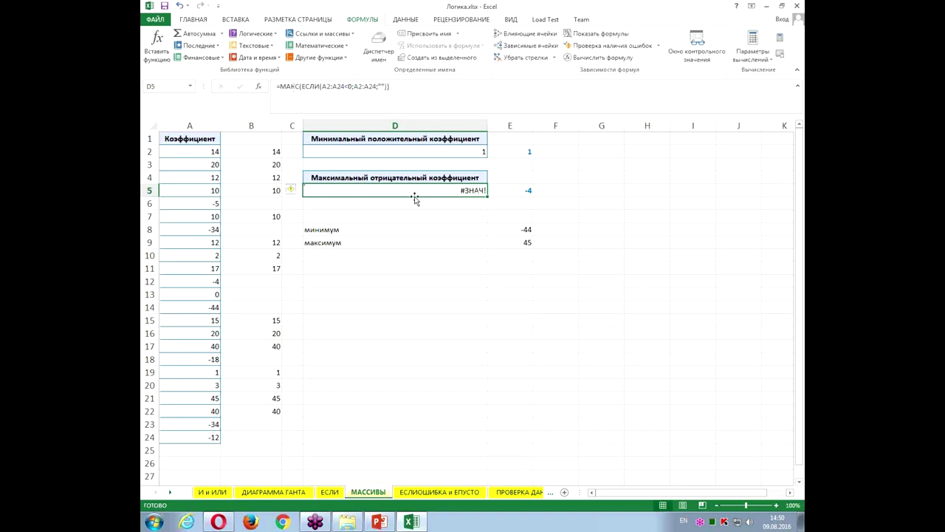
left_click(397, 86)
key("ctrl+shift+Return")
left_click(364, 279)
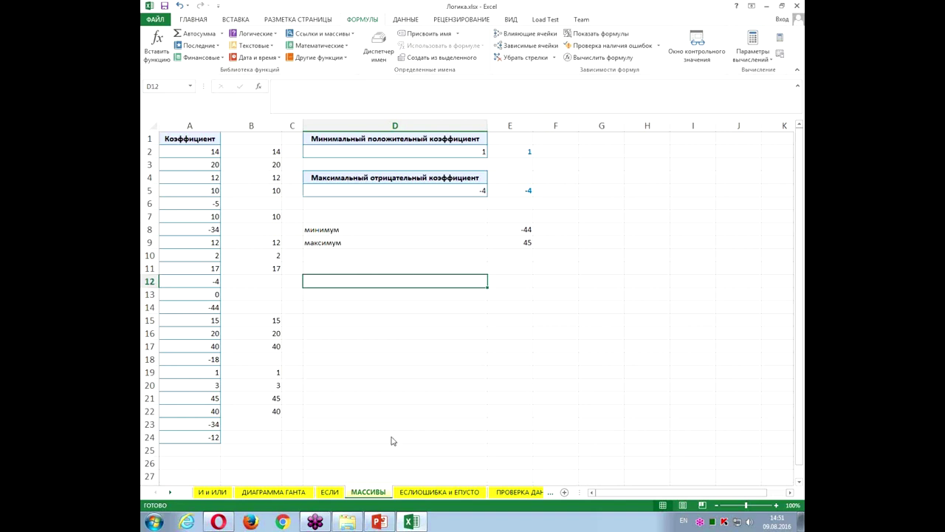
left_click(454, 493)
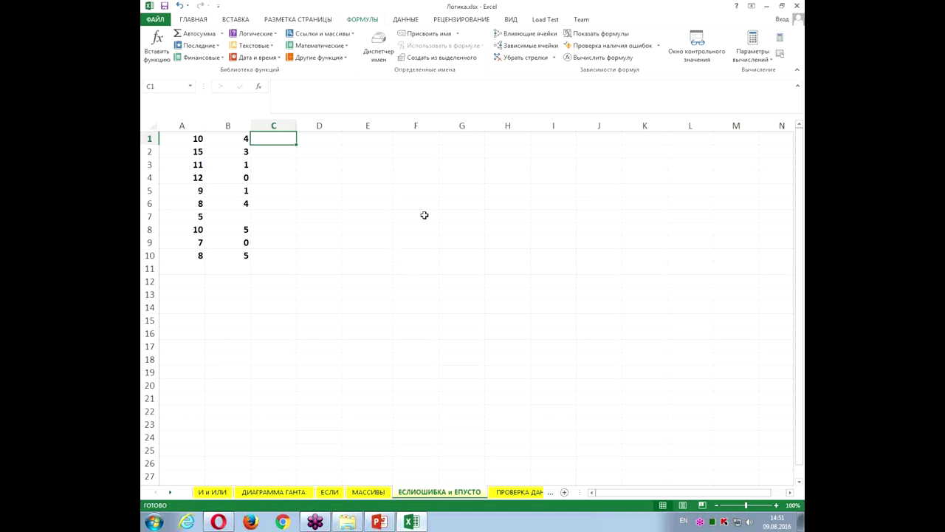
Enter =A1/B1 in C1 and fill it down to C10
type("=")
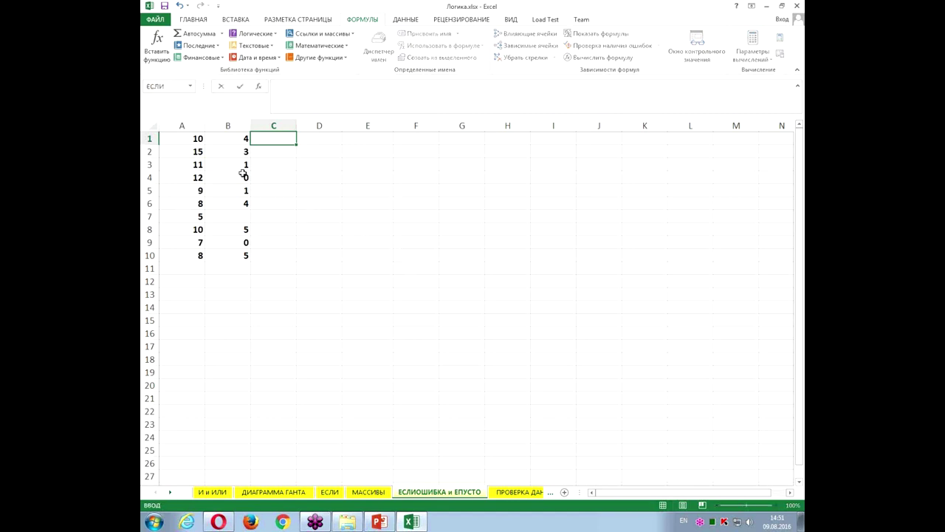
left_click(185, 138)
type("/")
left_click(224, 139)
key("ctrl+Return")
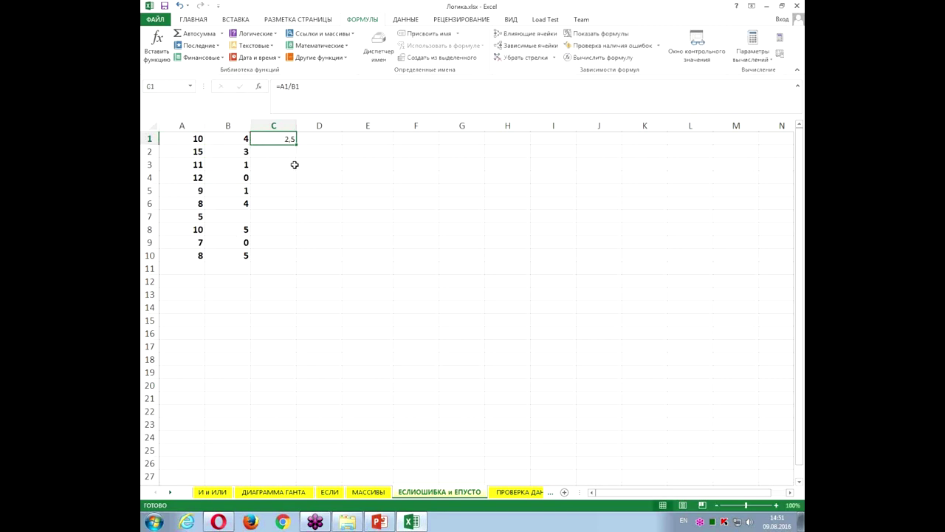
left_click_drag(295, 145, 290, 258)
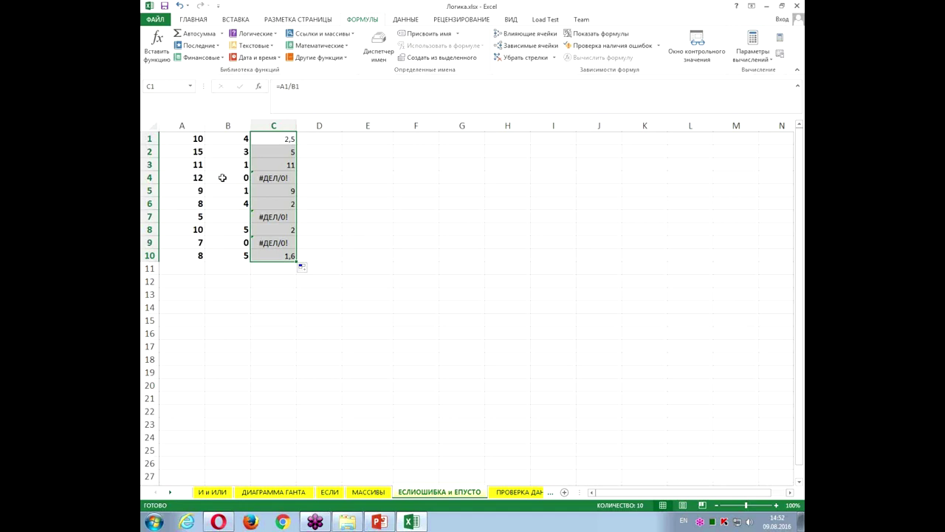
Inspect the #ДЕЛ/0! error in C4 and begin a =СУММ total in C11
left_click(272, 179)
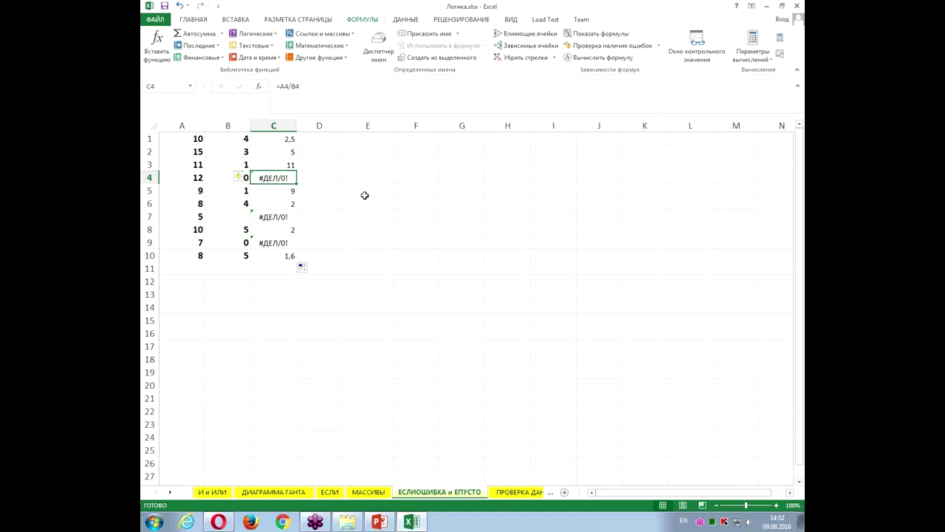
left_click_drag(291, 142, 280, 260)
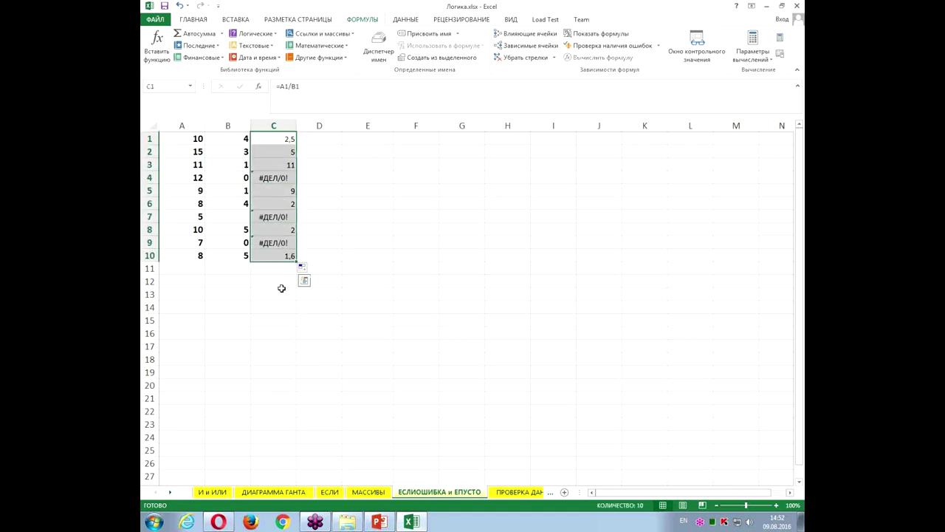
left_click(273, 268)
type("=сумм")
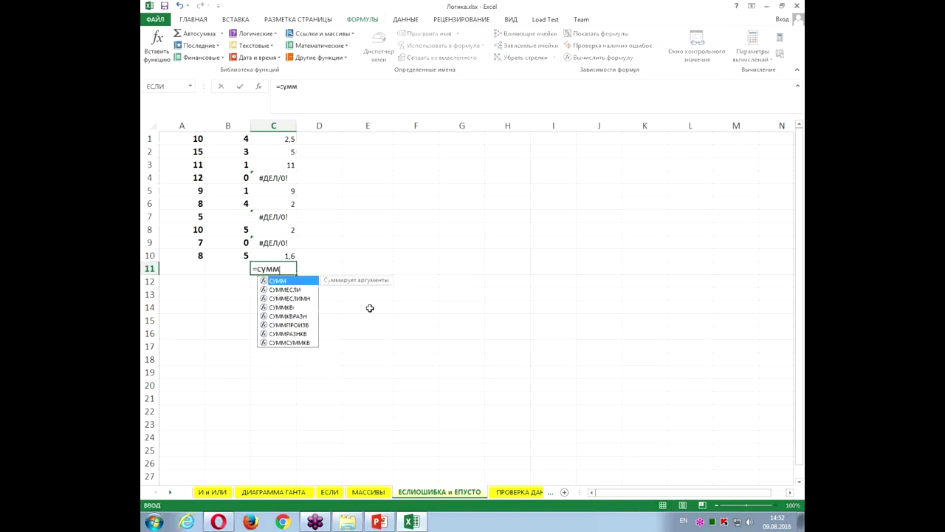
Finish =СУММ(C1:C10) in C11, which shows #ДЕЛ/0! from the errors above
key("Tab")
left_click_drag(273, 139, 285, 256)
type(")")
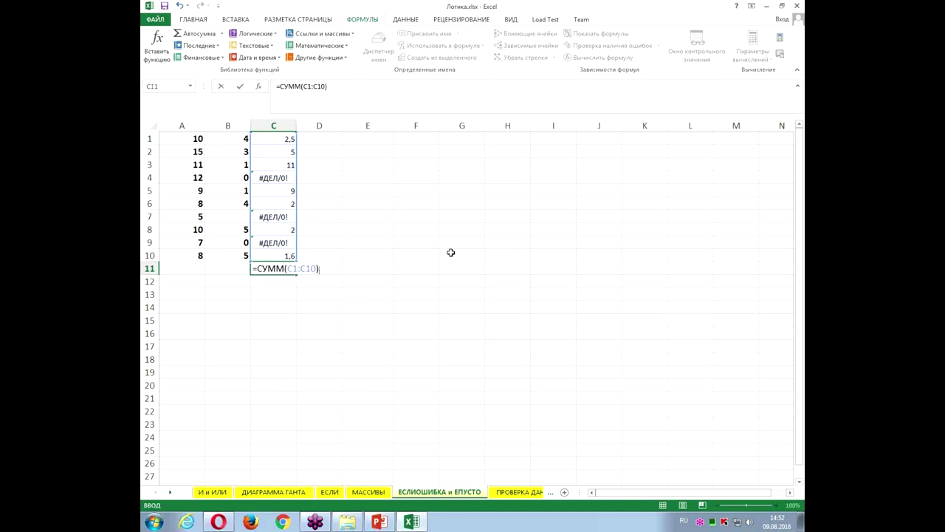
key("ctrl+Return")
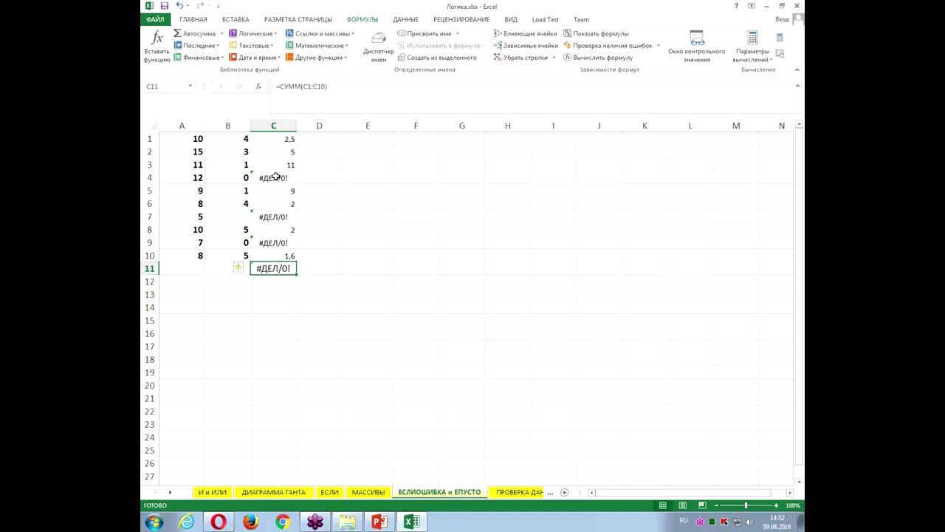
left_click(322, 141)
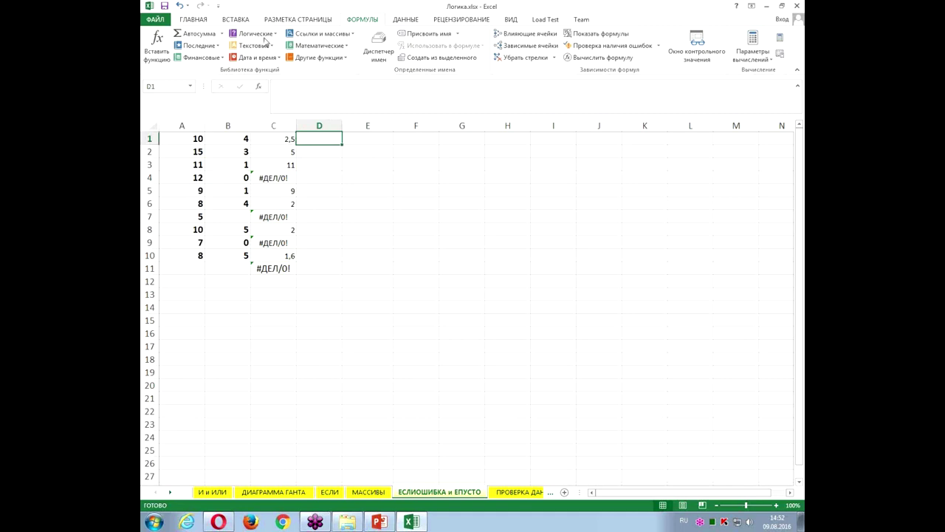
Insert the ЕСЛИОШИБКА function into D1 from the Logical functions list
left_click(263, 36)
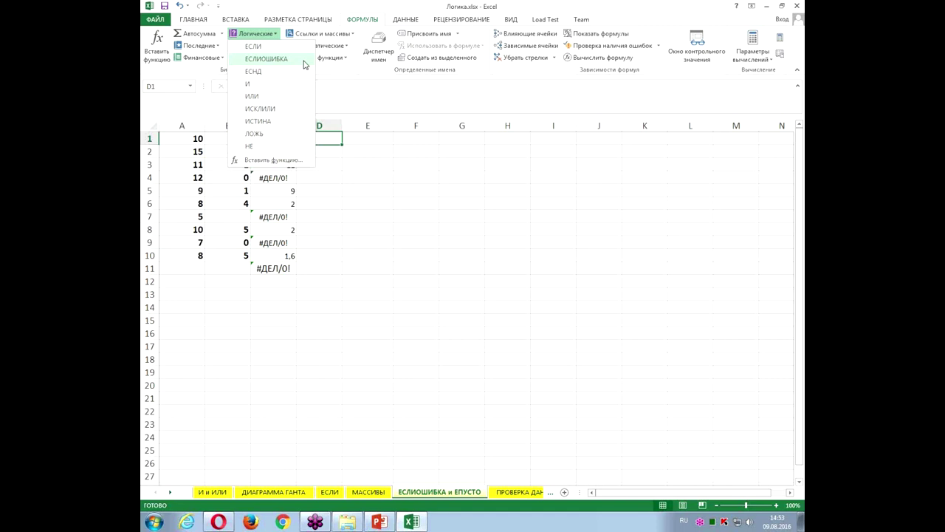
left_click(303, 61)
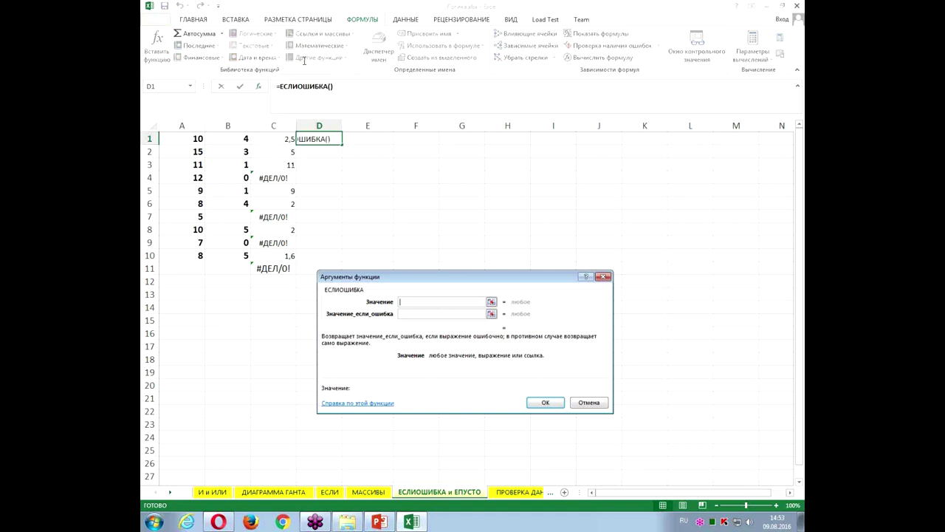
left_click_drag(452, 279, 475, 184)
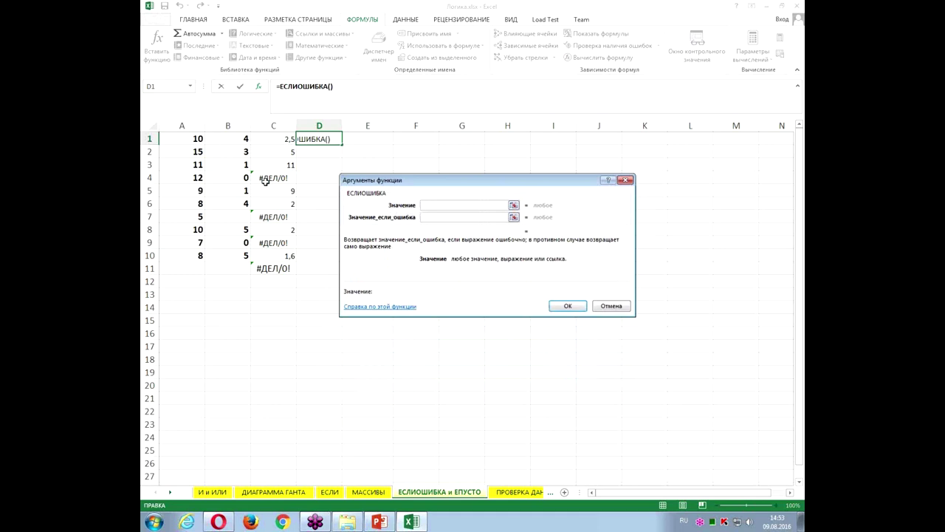
Set ЕСЛИОШИБКА's value to A1/B1 and its error value to нельзя, then confirm
left_click(183, 136)
type("/")
left_click(226, 134)
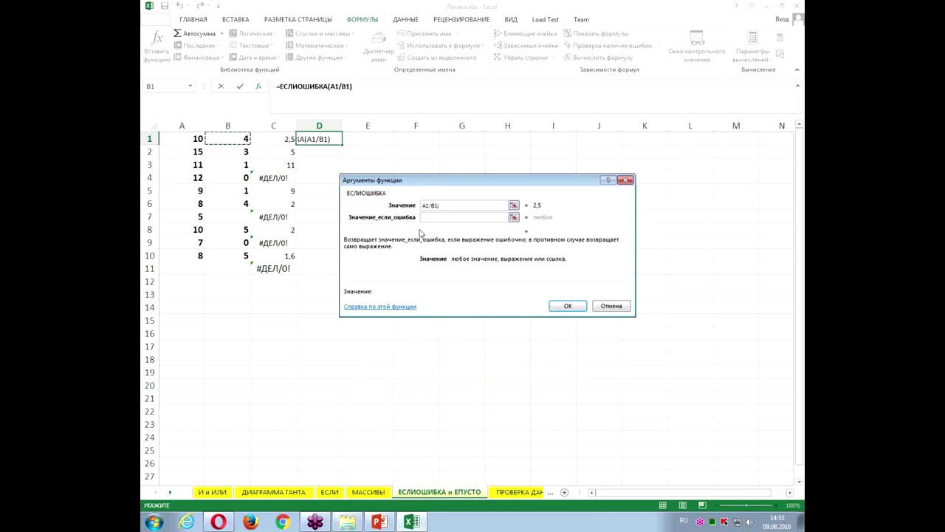
left_click(440, 217)
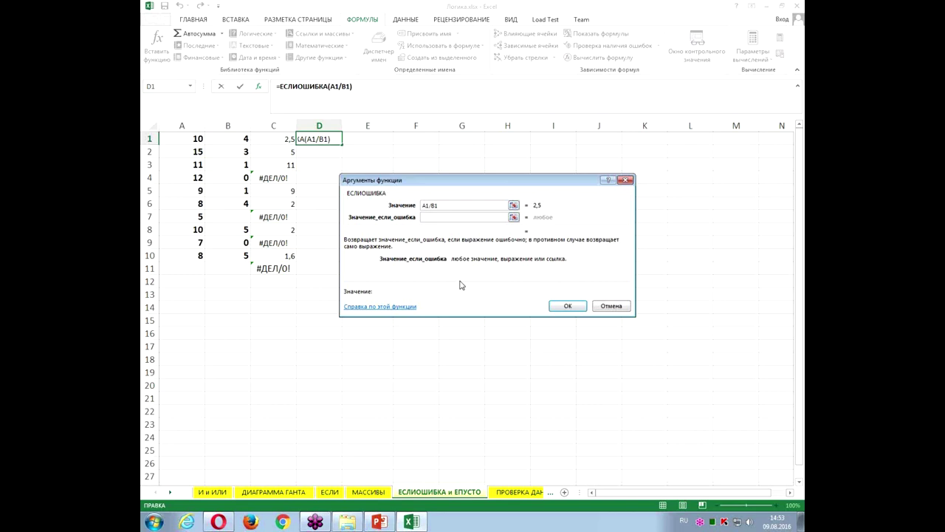
type("0")
key("BackSpace")
type("нель")
type("зя")
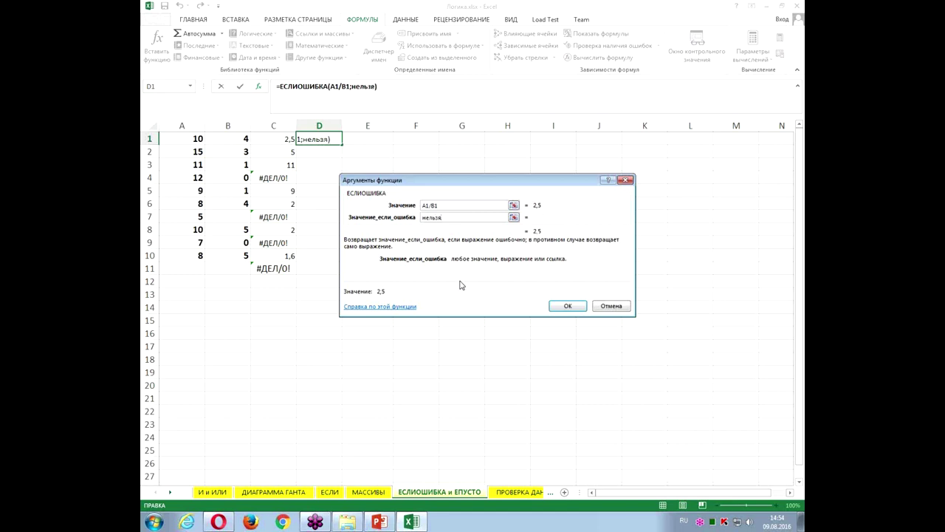
left_click(568, 306)
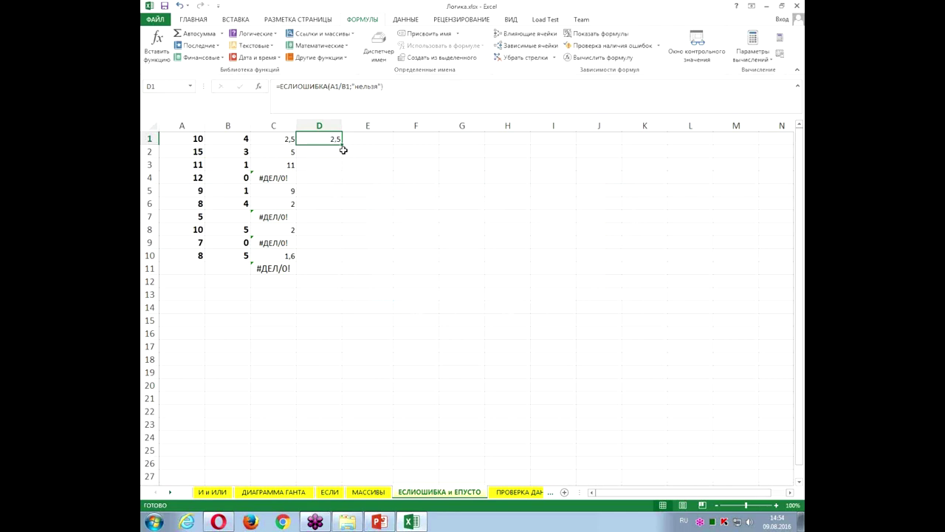
Fill the D1 ЕСЛИОШИБКА formula down column D and clear the extra row 11 cells C11:D11
left_click_drag(342, 144, 339, 271)
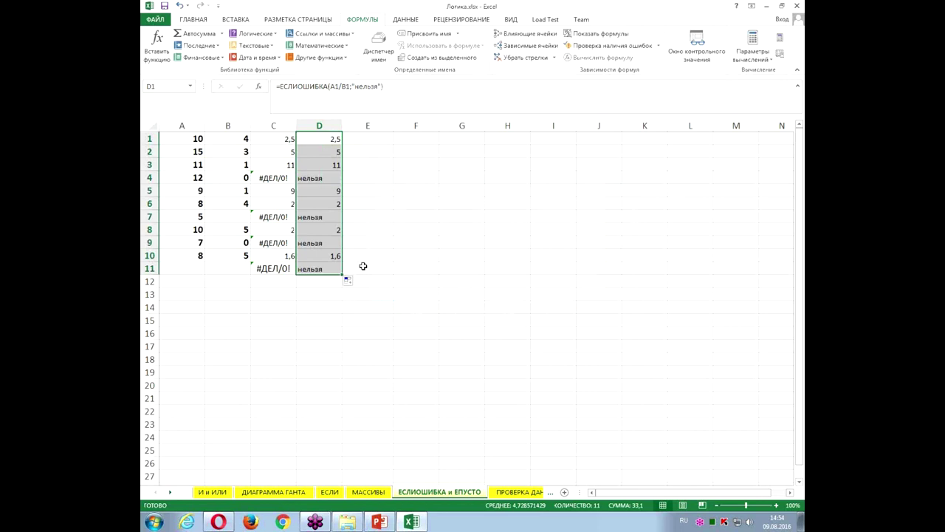
left_click(324, 270)
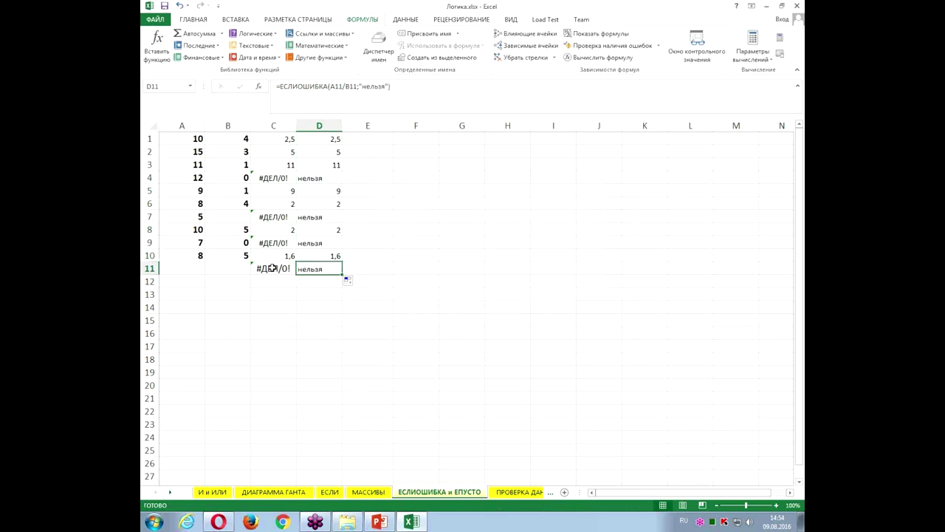
left_click_drag(272, 268, 310, 270)
key("Delete")
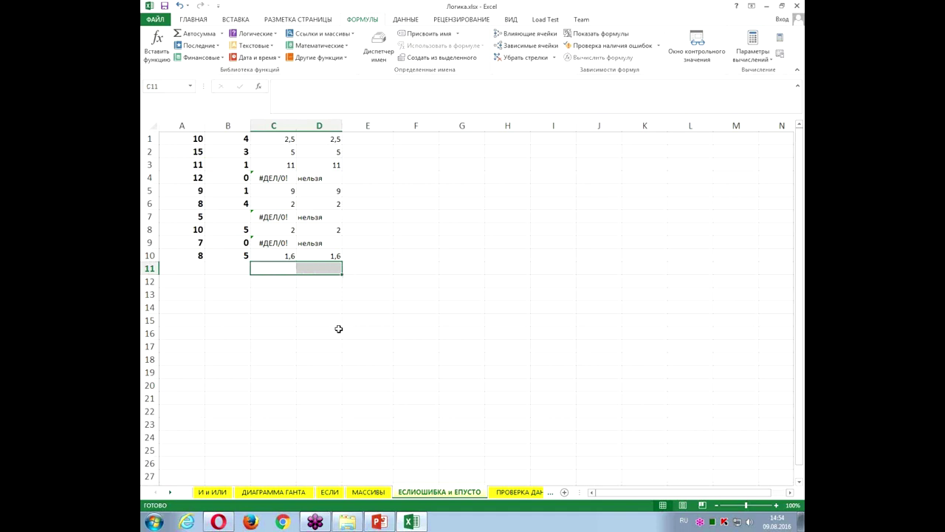
Review the formulas in D9, D7, D4 and D1, highlighting the zero-divisor errors in rows 4 and 9
left_click(325, 243)
left_click(324, 214)
left_click(322, 181)
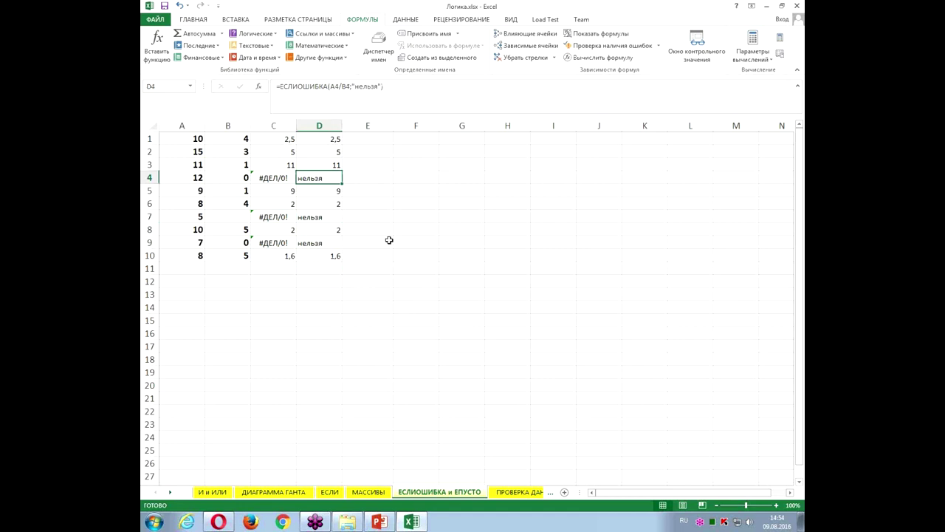
left_click(325, 139)
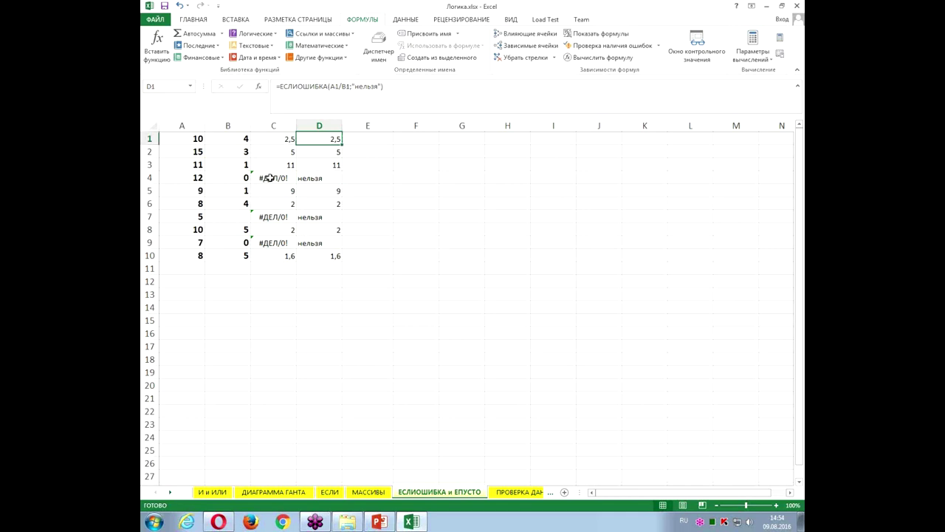
left_click_drag(244, 178, 272, 178)
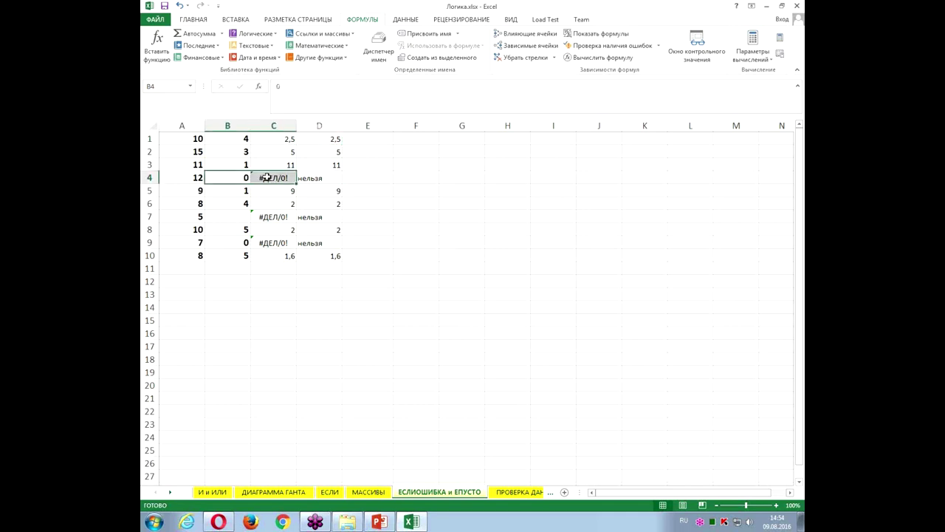
left_click_drag(245, 243, 272, 244)
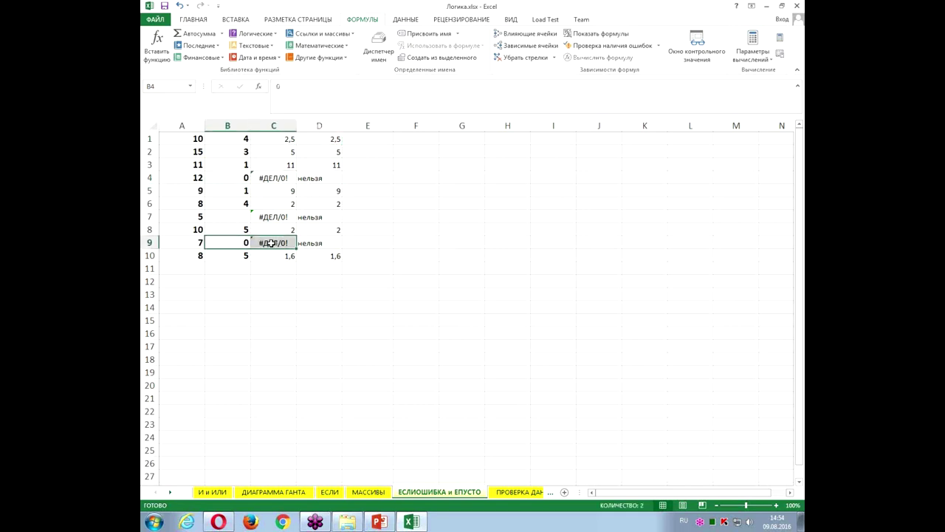
Test blank B7 with the value 5, undo it so B7 stays empty, then select E1
left_click(229, 216)
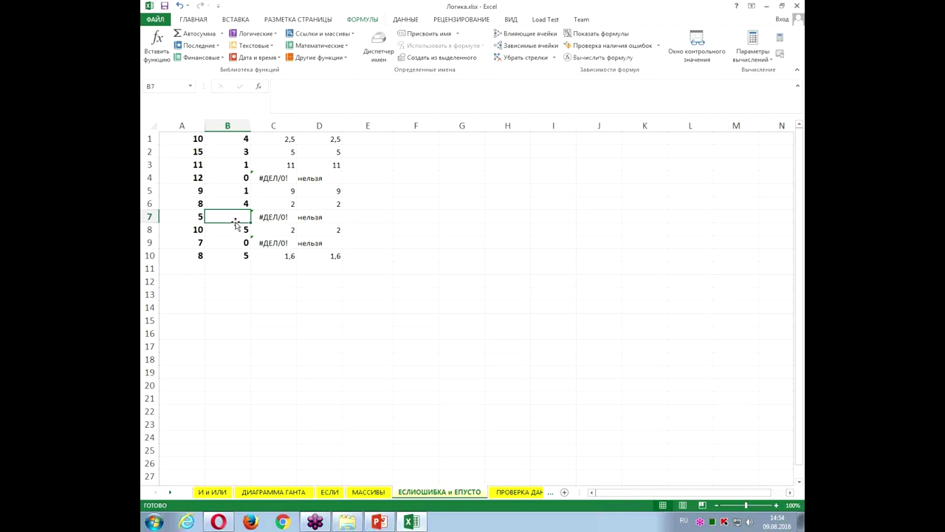
left_click(233, 179)
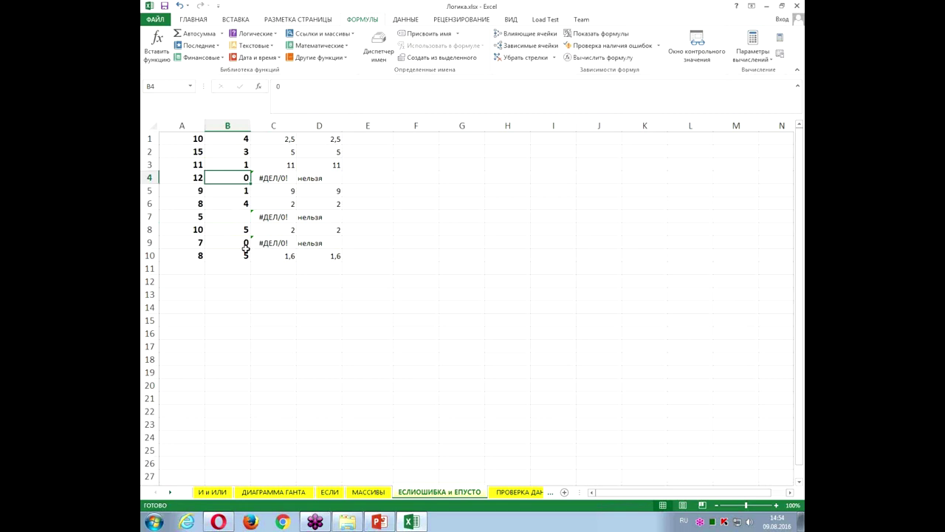
left_click(234, 217)
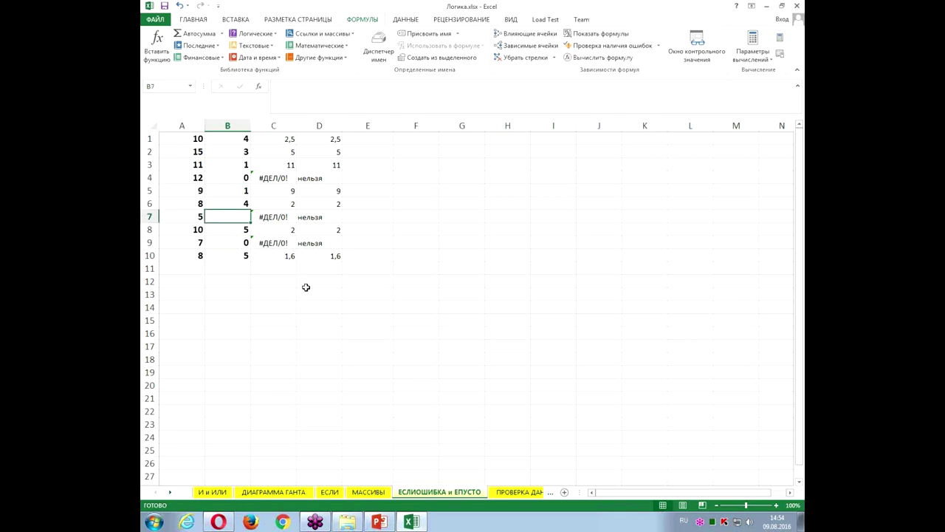
type("5")
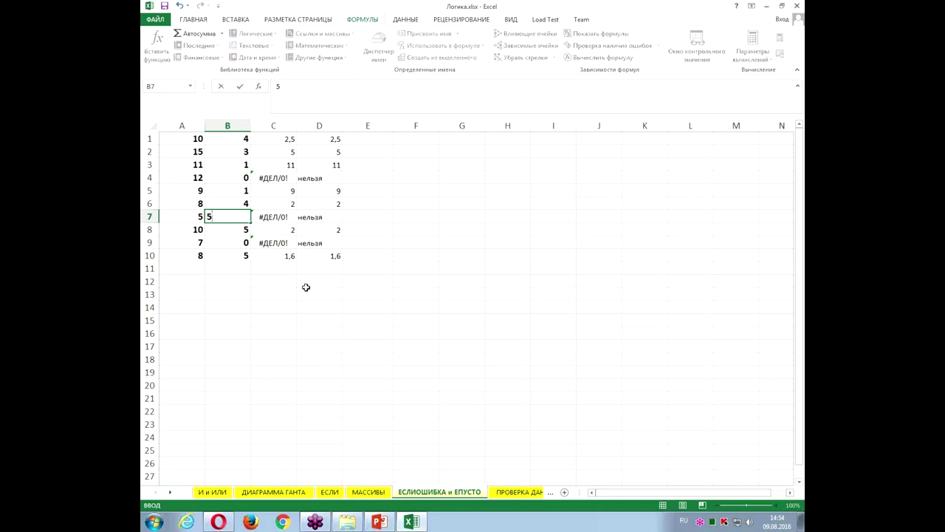
key("Return")
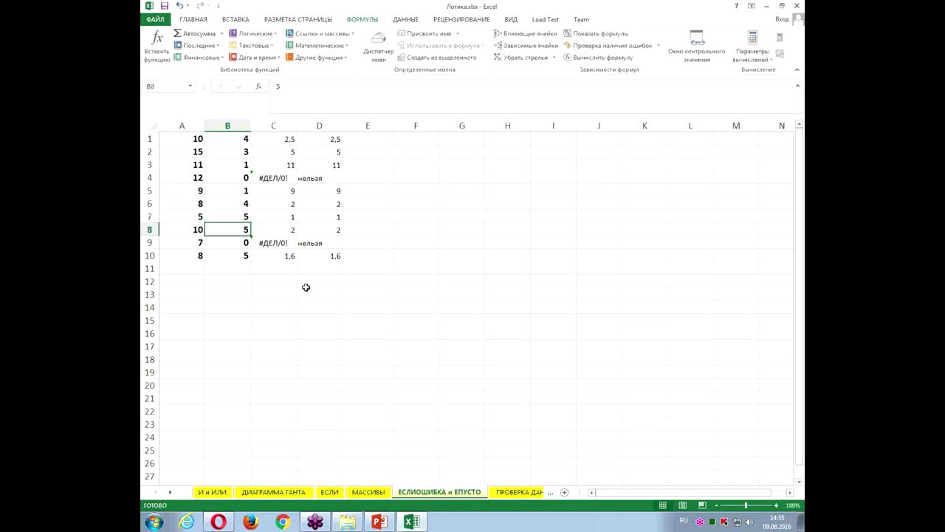
key("ctrl+z")
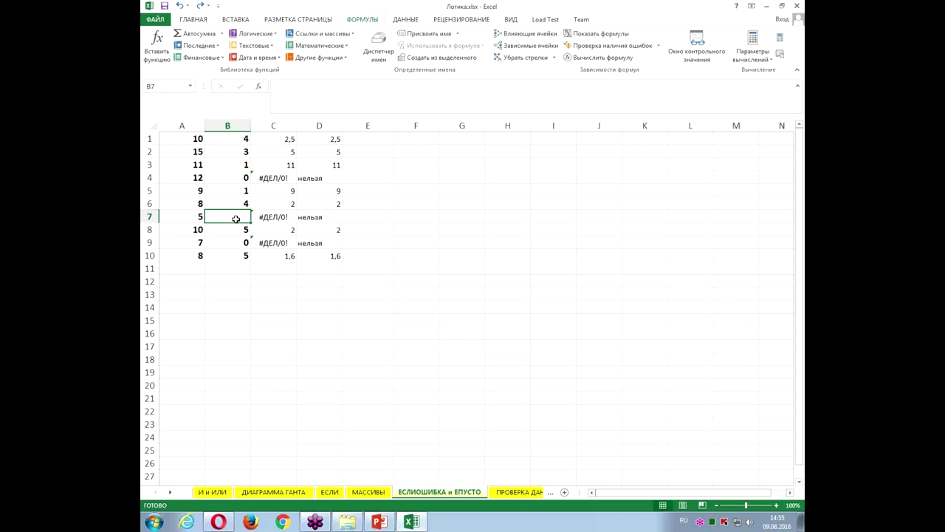
left_click(360, 137)
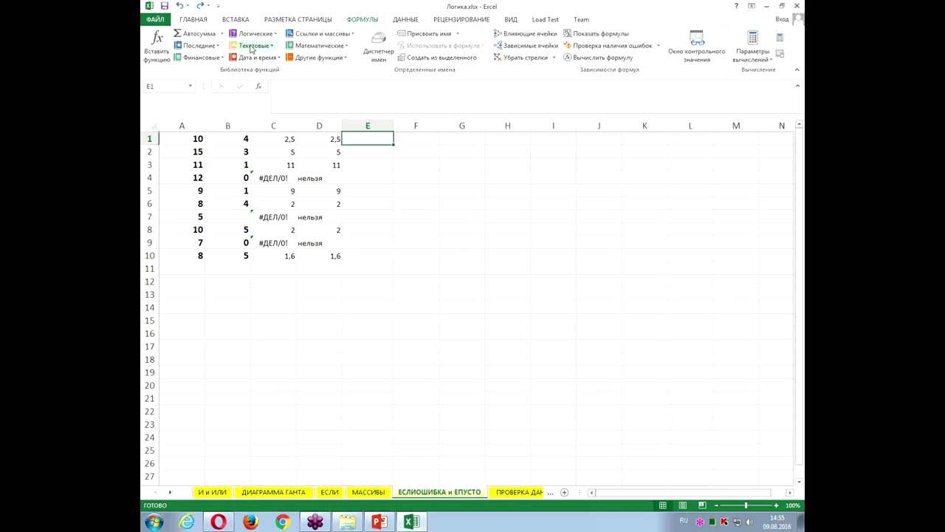
left_click(310, 59)
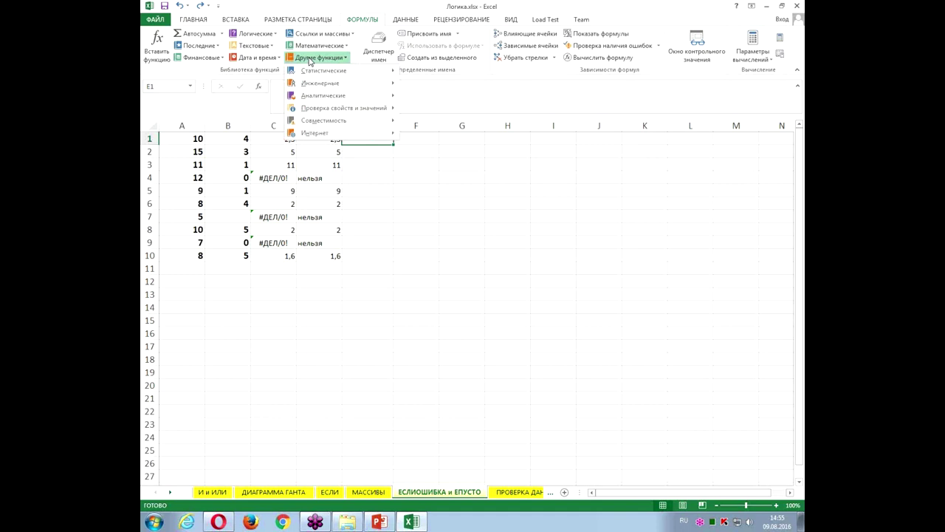
mouse_move(344, 108)
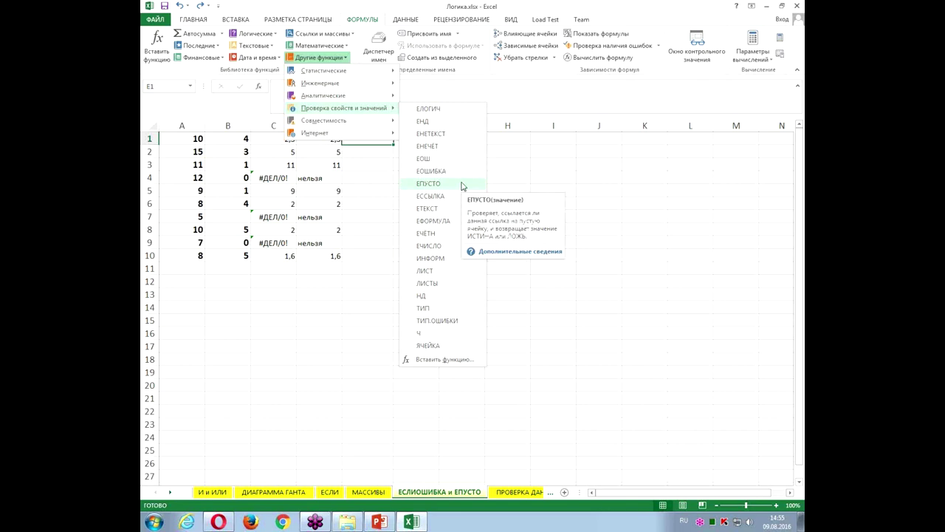
left_click(379, 188)
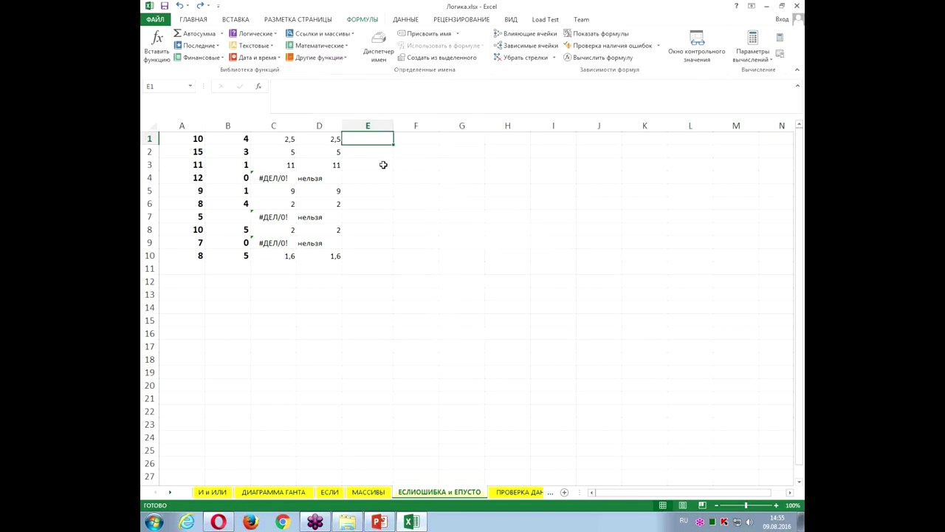
Start the E1 formula as =ЕСЛИ(ЕПУСТО(B1);"пусто"; to flag an empty divisor
type("=")
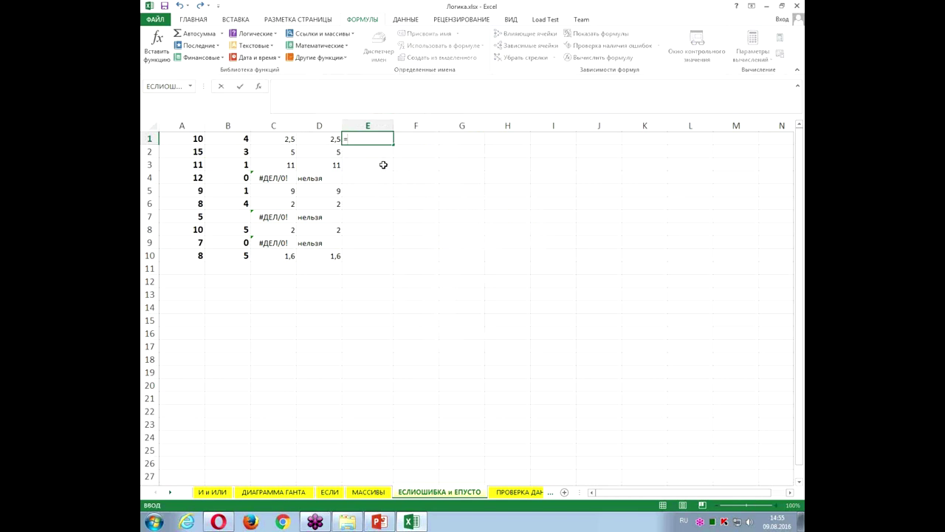
type("если")
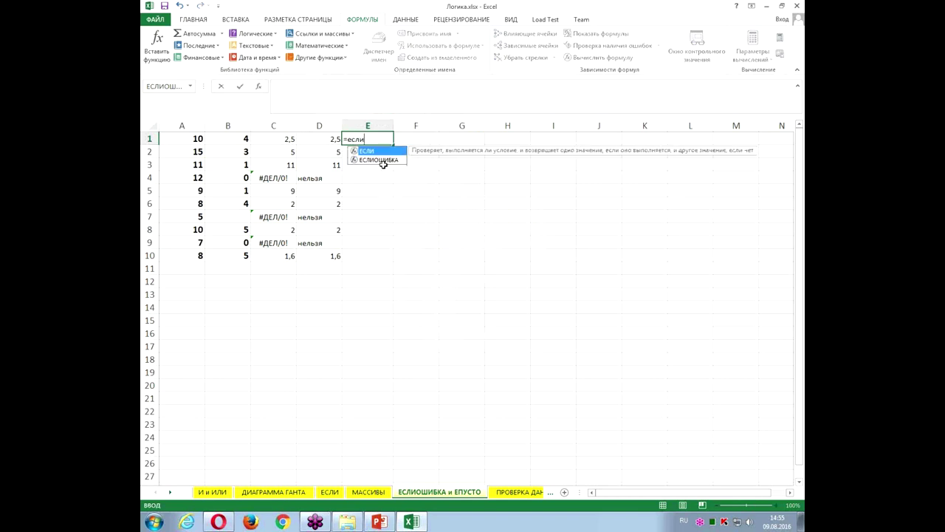
key("Tab")
left_click_drag(349, 152, 406, 205)
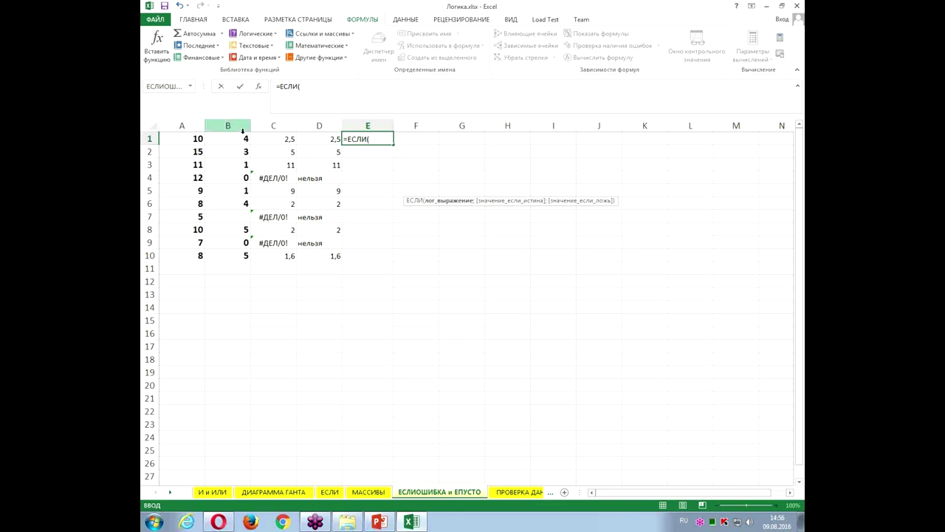
left_click(243, 140)
key("BackSpace")
key("BackSpace")
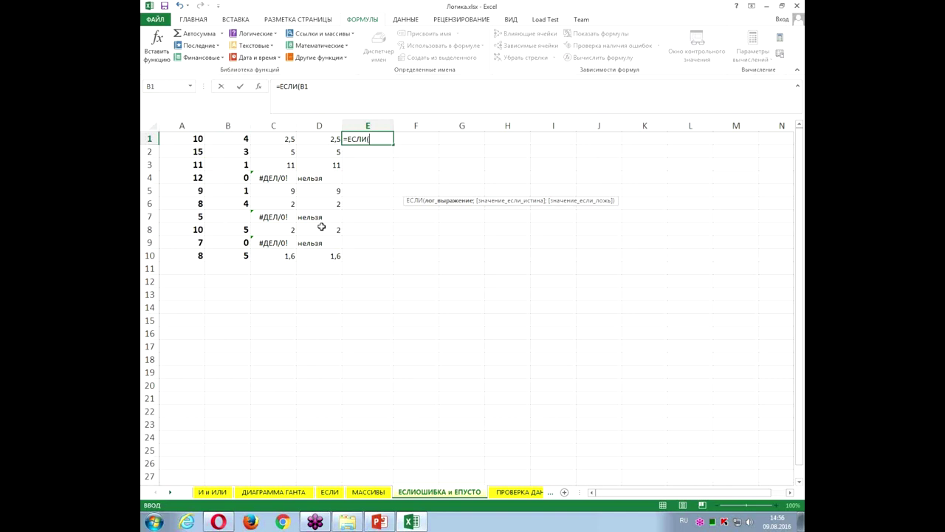
type("епусто")
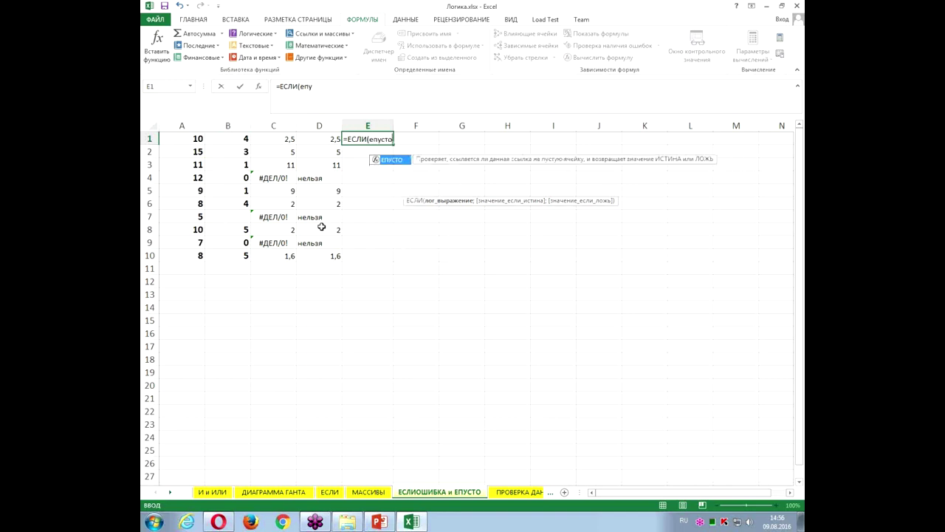
type("(")
left_click(234, 138)
type(")")
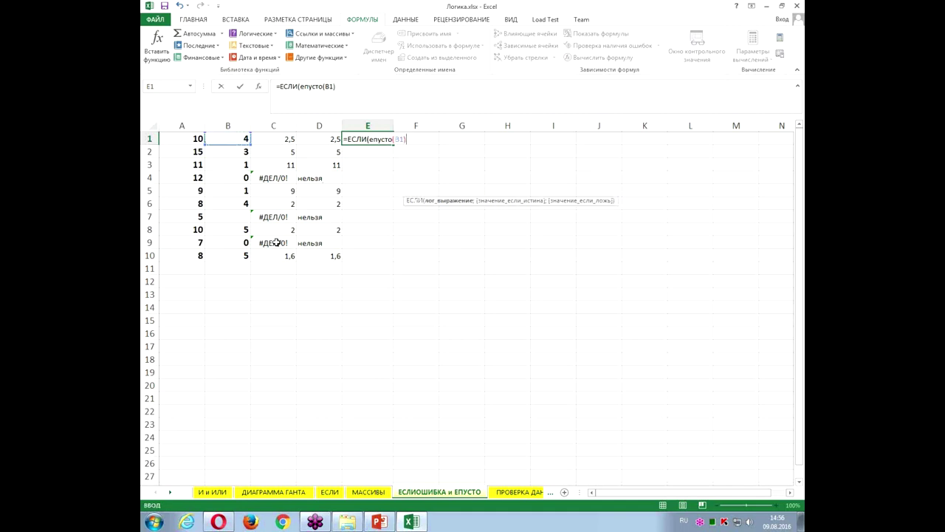
type(";\"п")
type("усто\"")
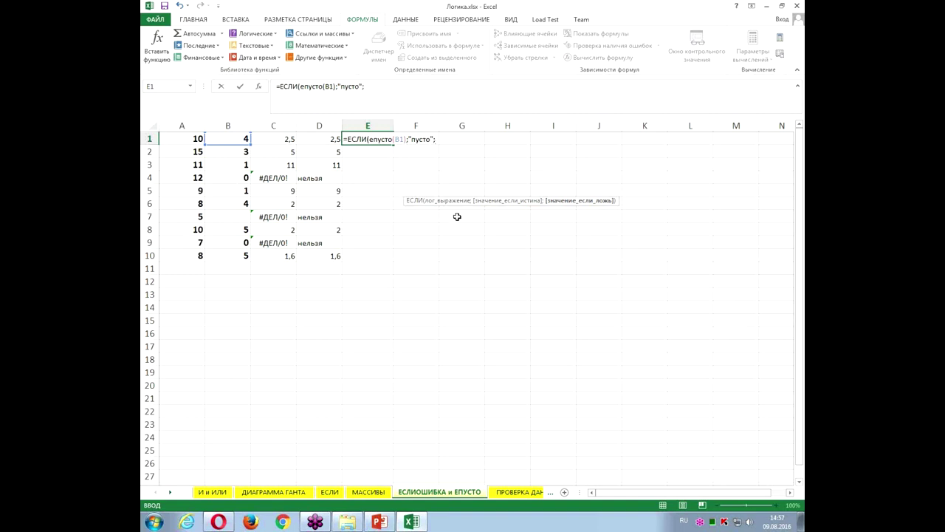
Finish it with ЕСЛИОШИБКА(A1/B1;"нельзя")) and commit the formula in E1
type("е")
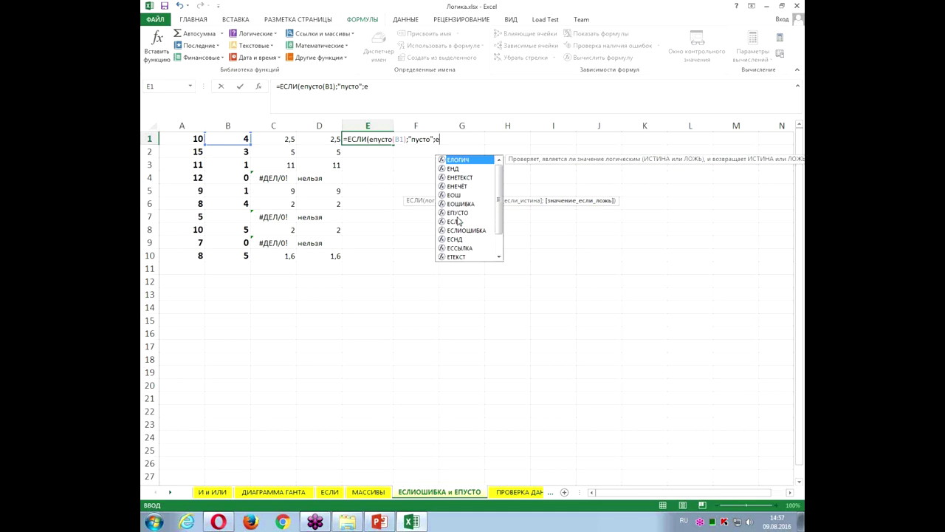
type("сли")
key("Down")
key("Tab")
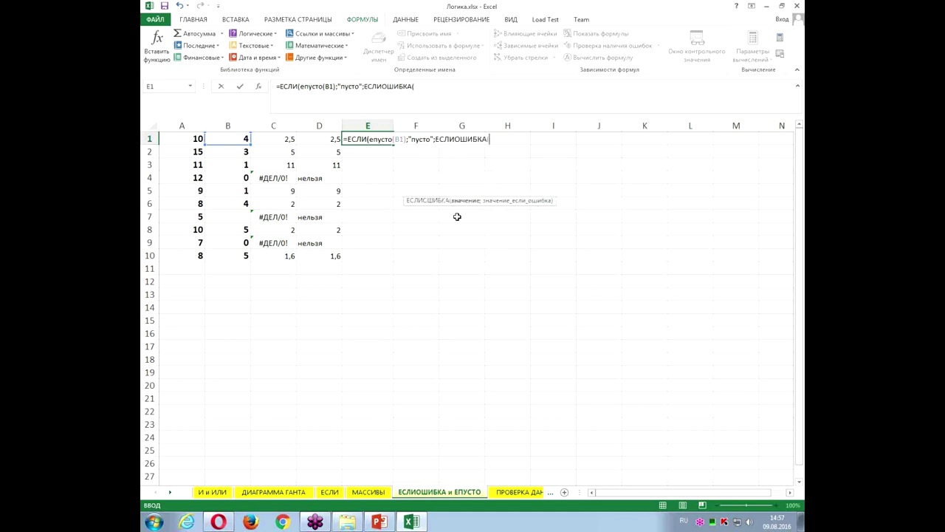
left_click(188, 138)
type("/")
left_click(231, 138)
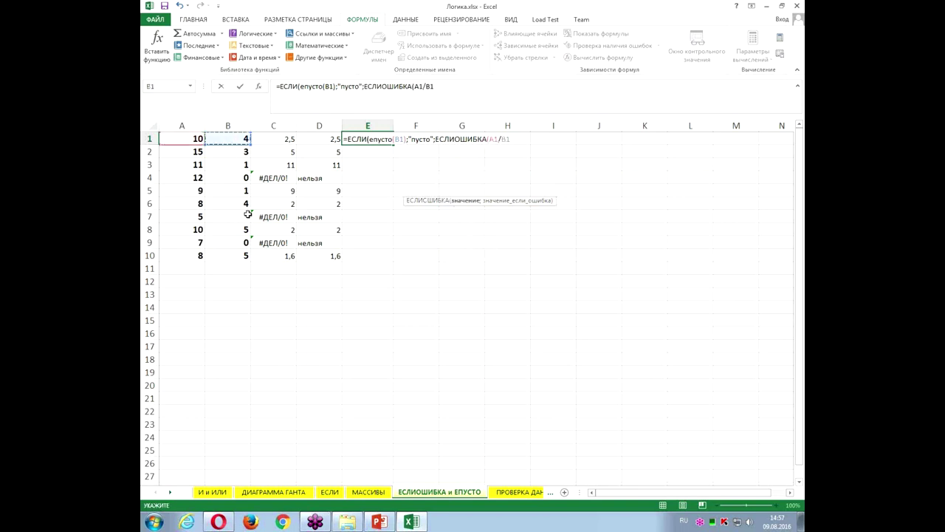
type(";")
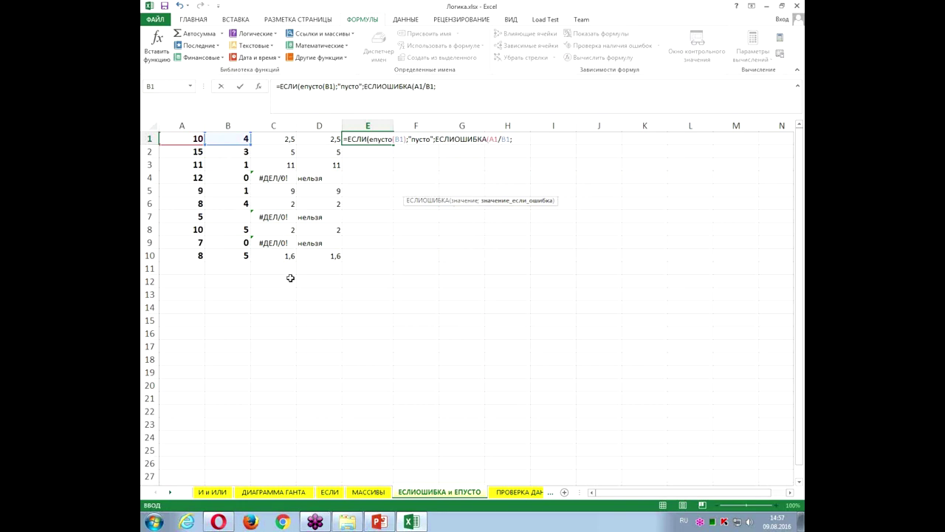
type("нель")
type("зя\"")
type(")")
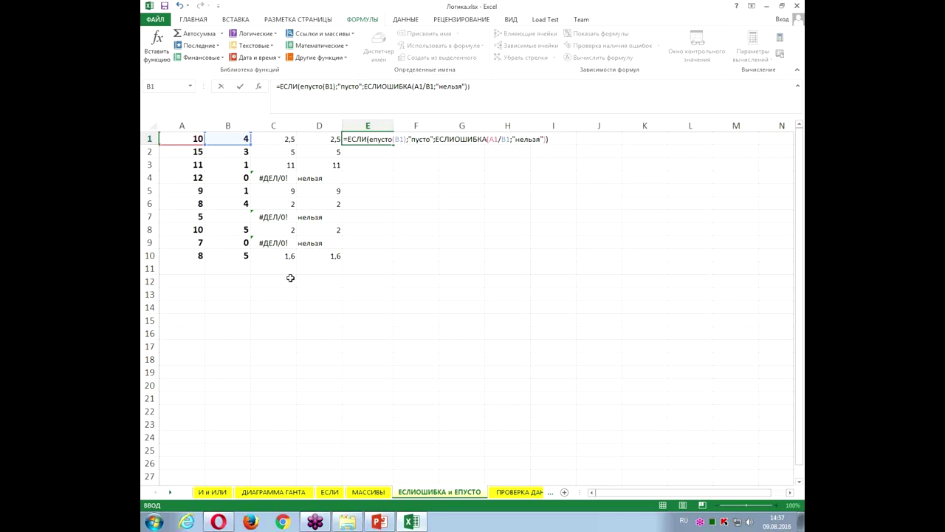
key("ctrl+Return")
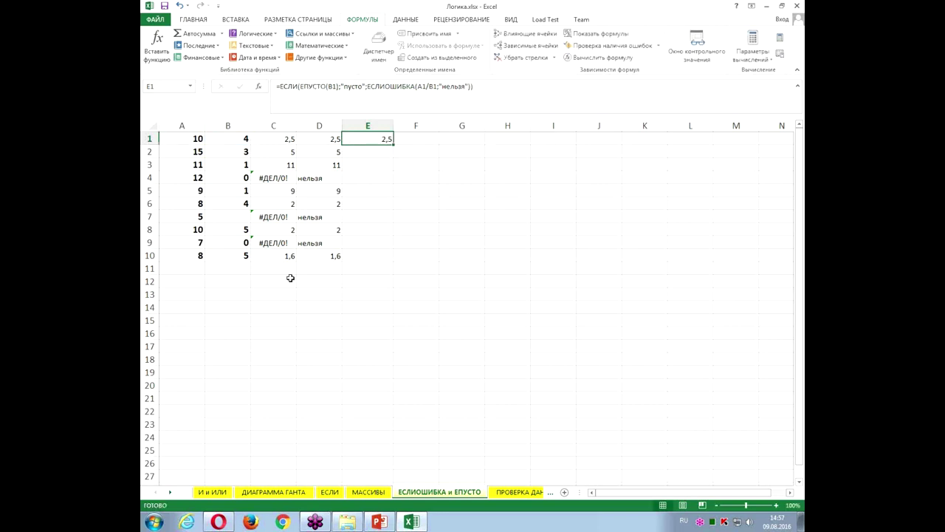
Copy the E1 formula down to E10, giving пусто in E7 and нельзя in E4 and E9
left_click_drag(392, 146, 394, 258)
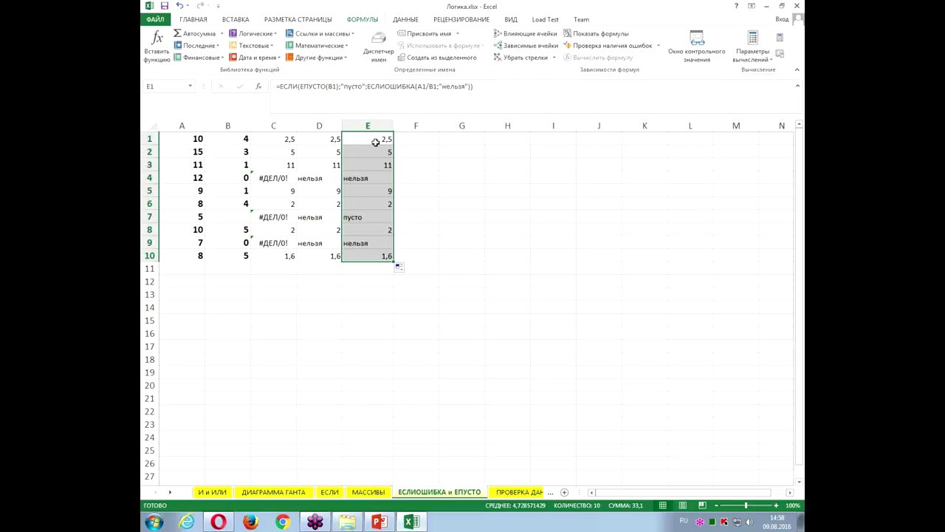
left_click(171, 493)
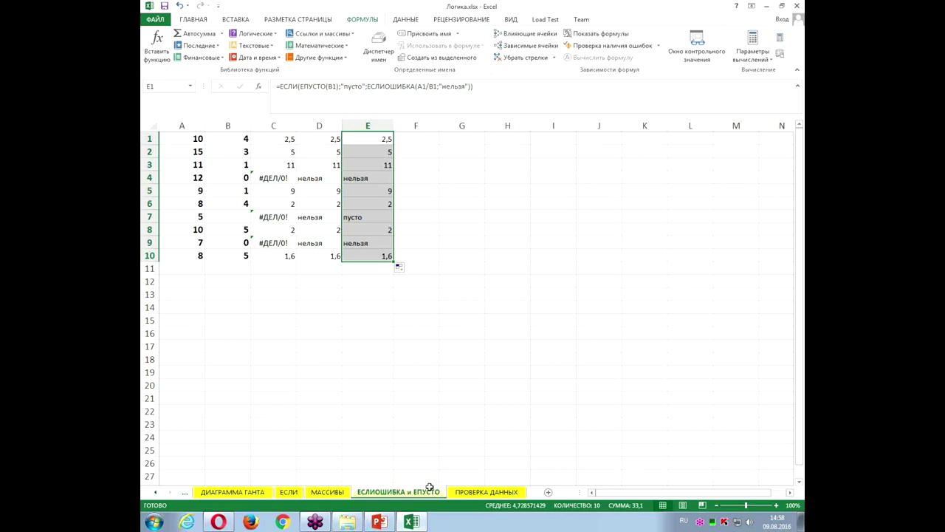
On the ПРОВЕРКА ДАННЫХ sheet, select yellow cells A1:A5 and open Data Validation
left_click(487, 491)
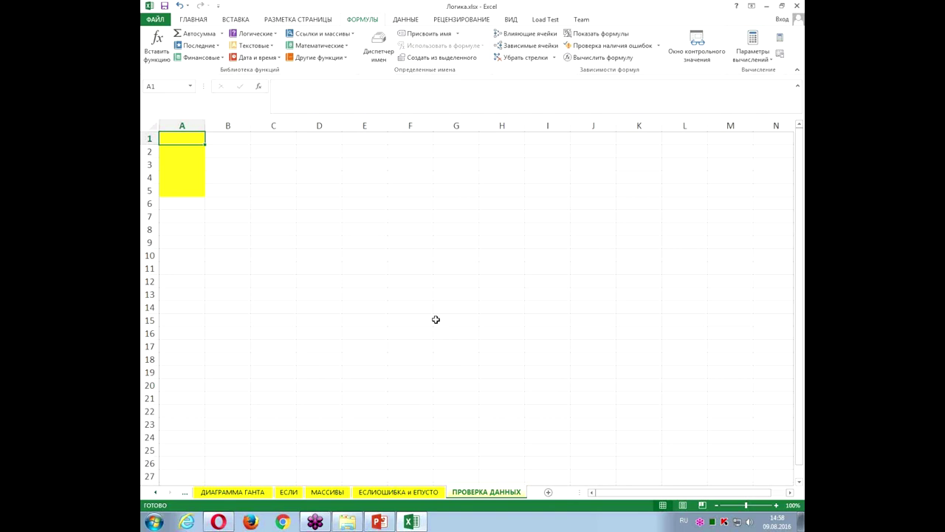
left_click(408, 21)
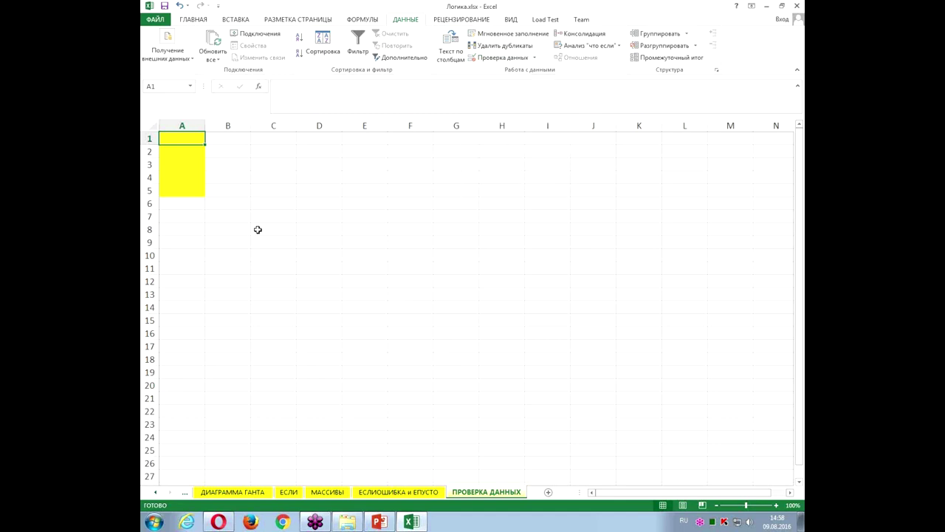
scroll(234, 189, "up", 1)
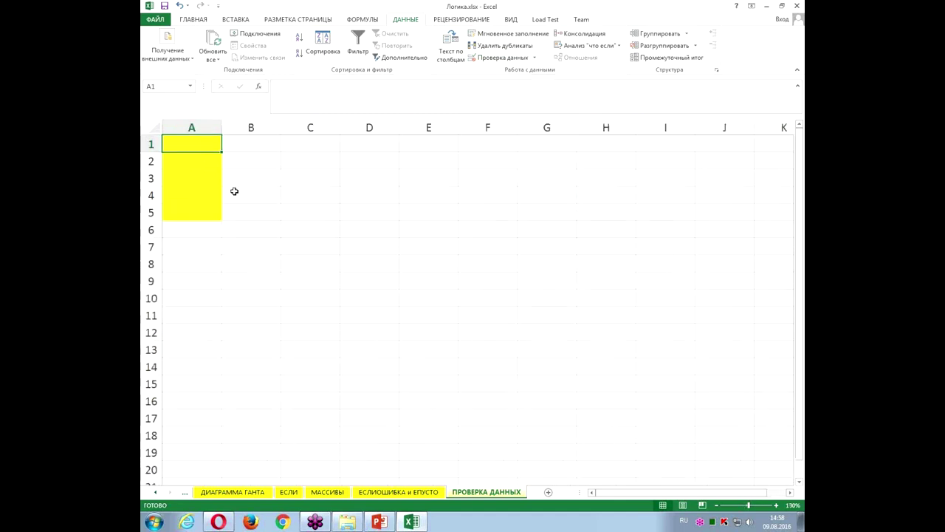
scroll(234, 189, "up", 2)
scroll(235, 187, "up", 3)
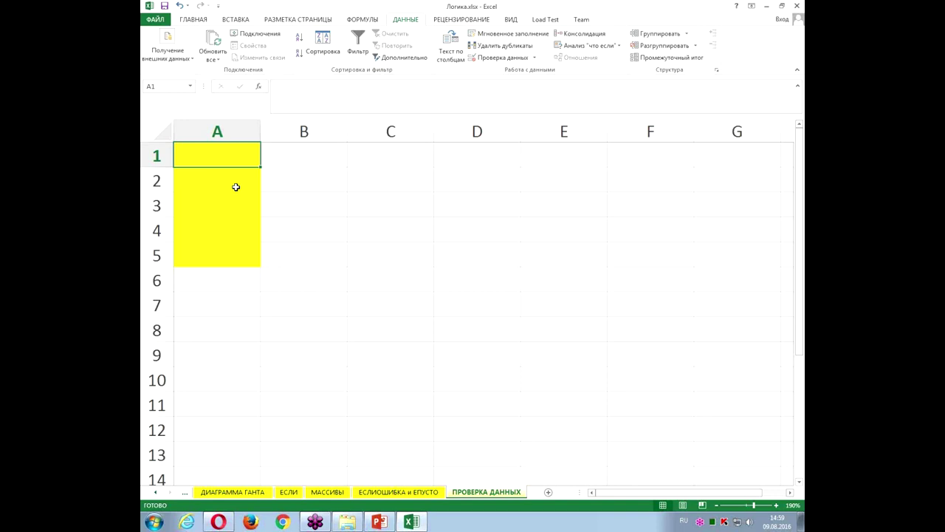
left_click_drag(235, 153, 226, 214)
left_click_drag(223, 249, 222, 259)
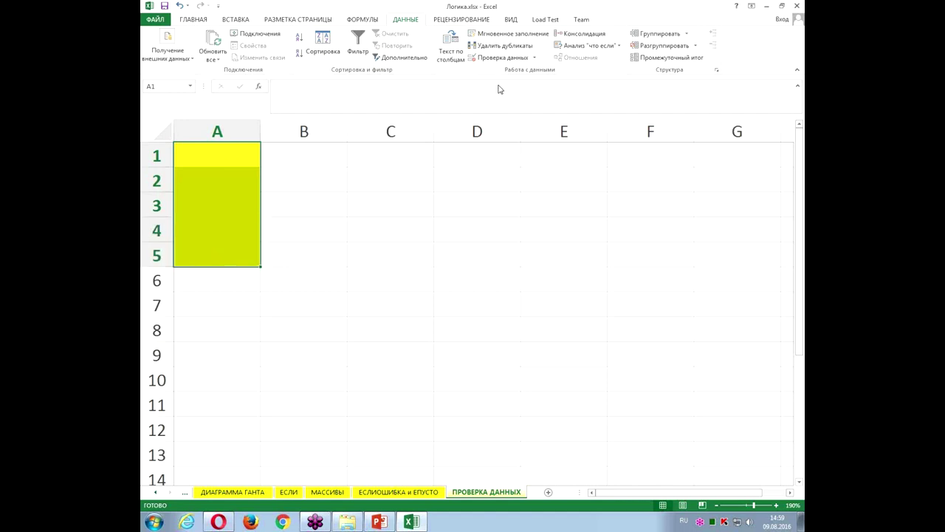
left_click(501, 62)
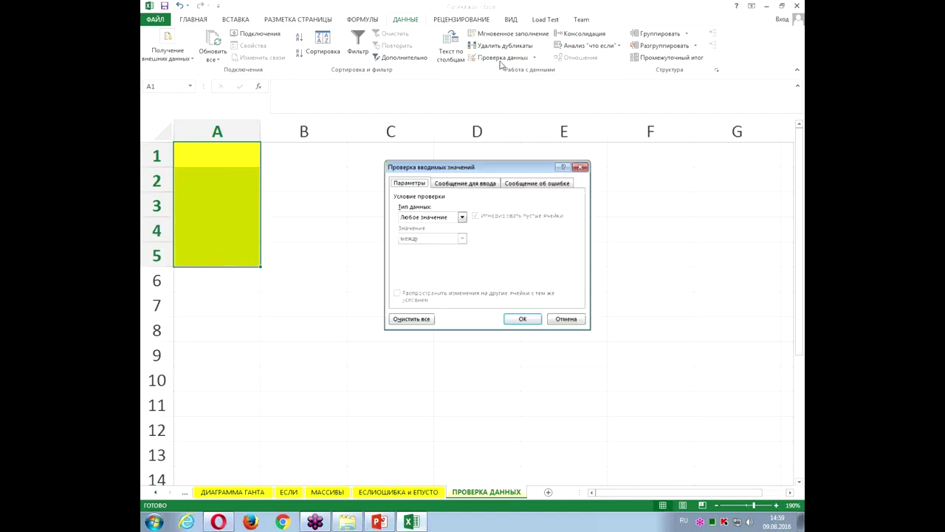
Shift the Проверка вводимых значений dialog aside and expand its Тип данных list
left_click_drag(496, 170, 515, 167)
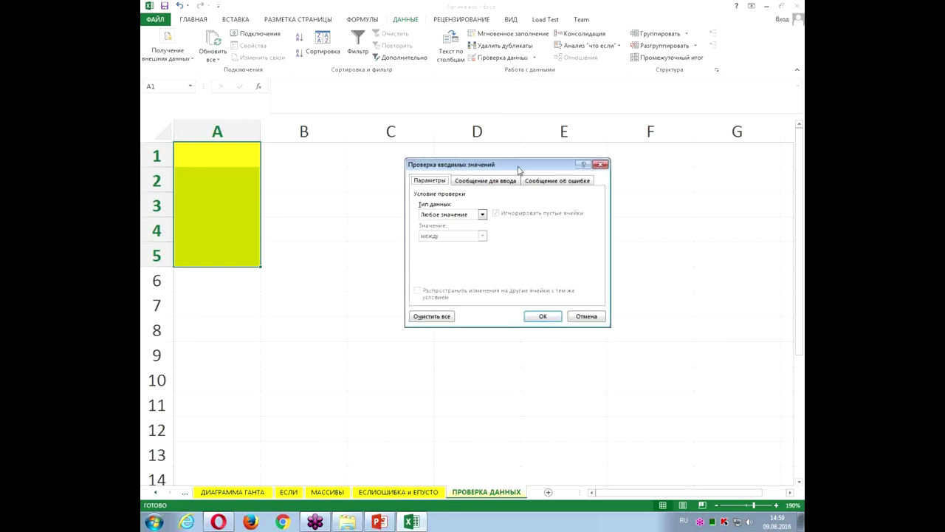
left_click(480, 214)
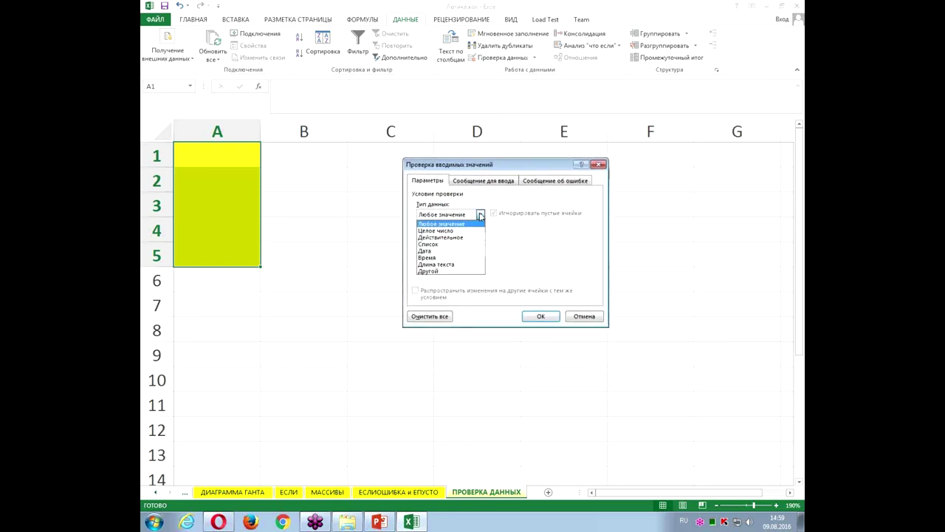
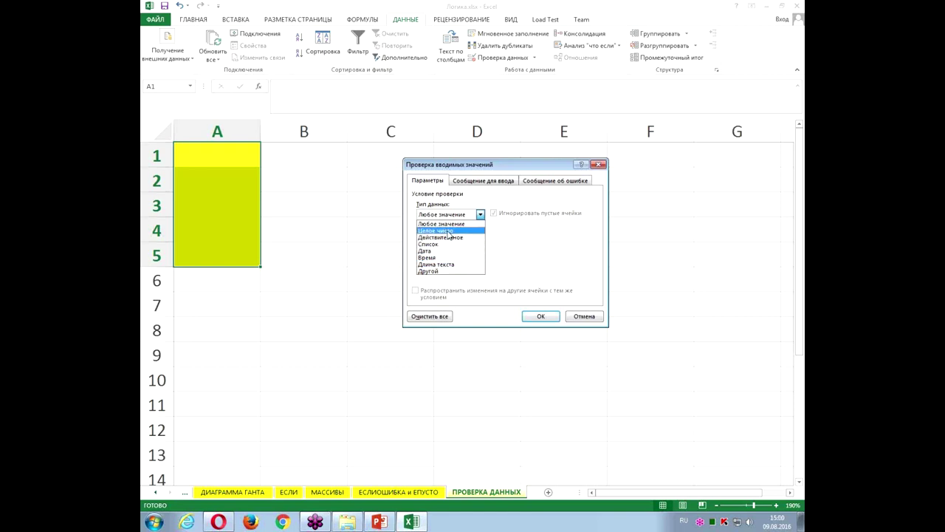
Set A1:A5 validation to Whole number between minimum 2 and maximum 10, and apply it
left_click(449, 231)
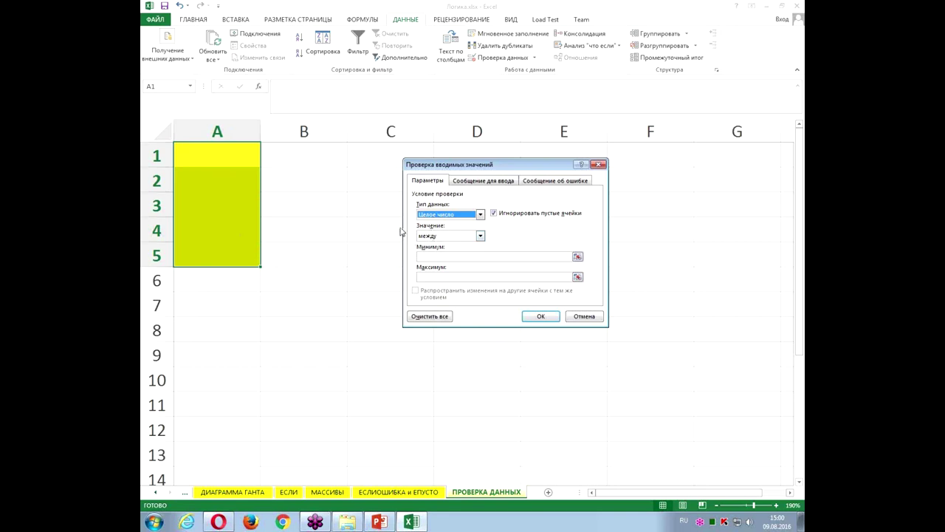
left_click(429, 256)
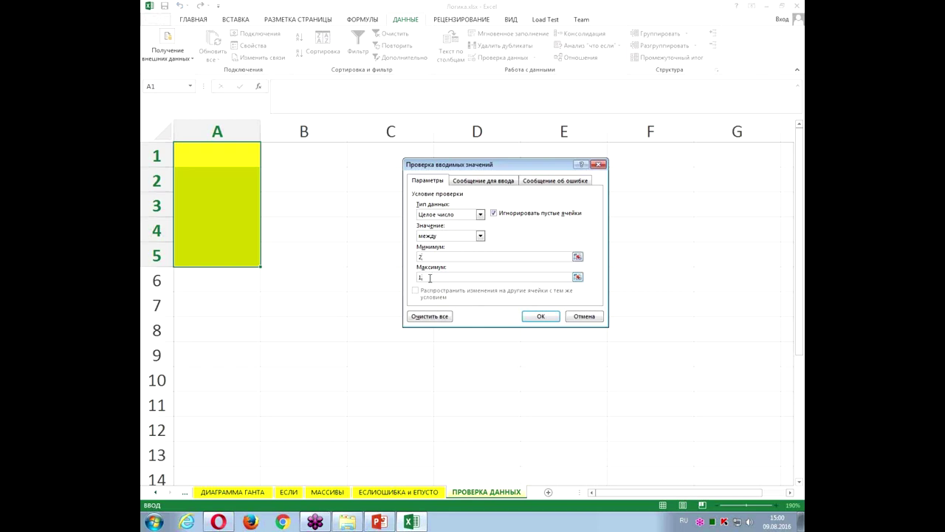
type("0")
left_click(541, 316)
Enter test values 2, 5 and 10 in A1:A3, all accepted by the rule
left_click(227, 157)
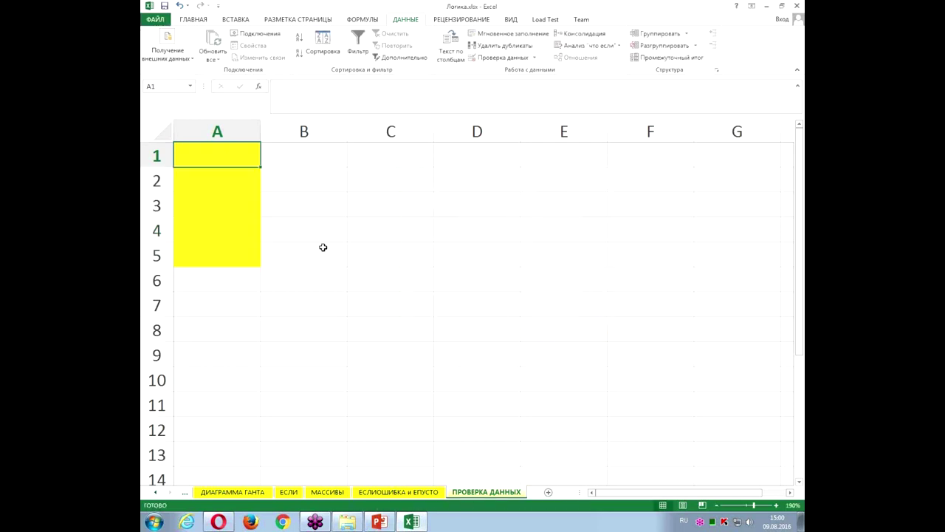
type("2")
key("Return")
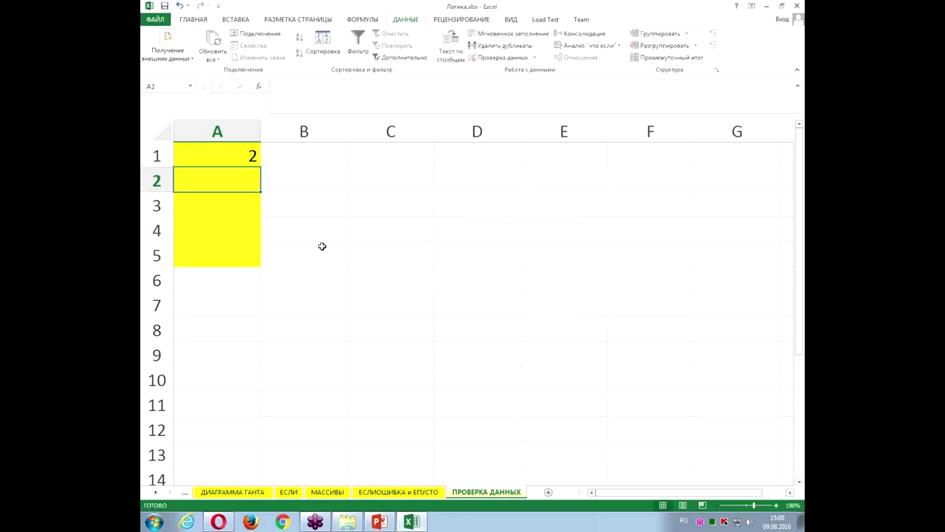
type("5")
key("Return")
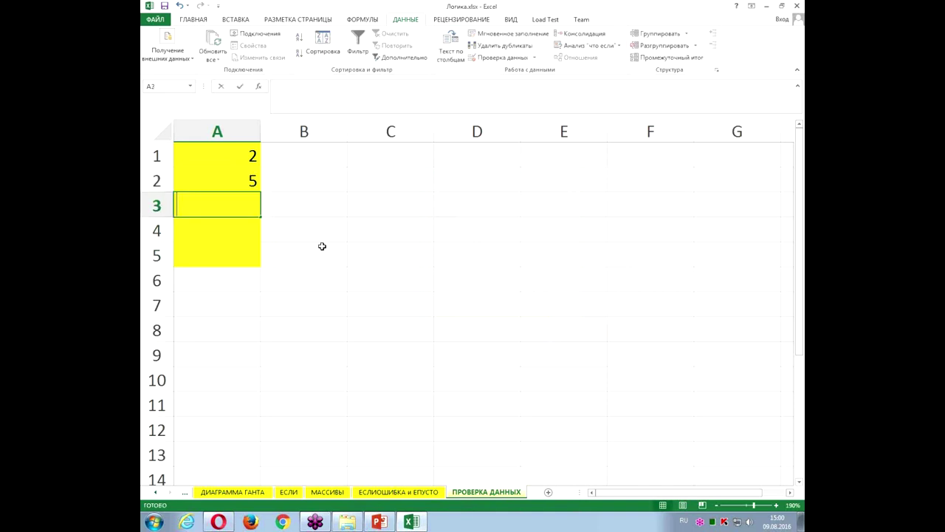
type("10")
key("Return")
Try 15 and then 5,5 in A4, see both rejected, and cancel the entry
type("15")
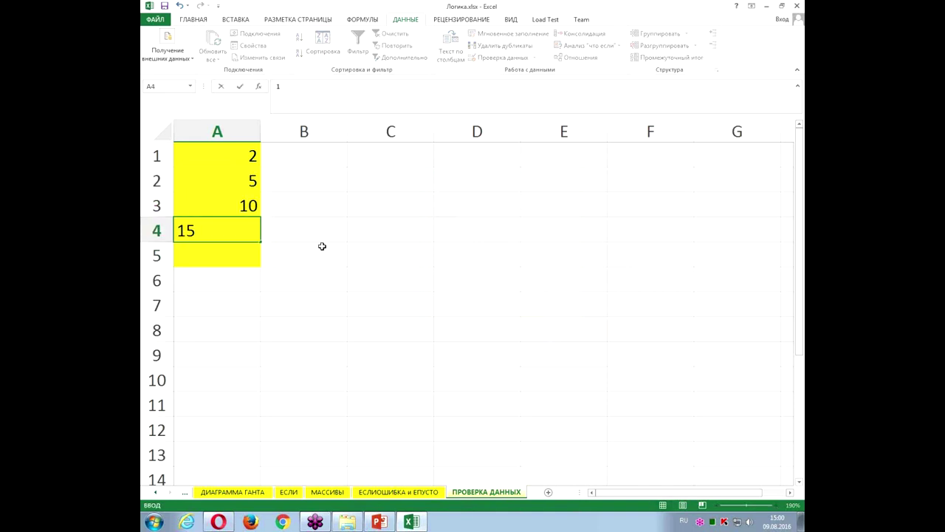
key("Return")
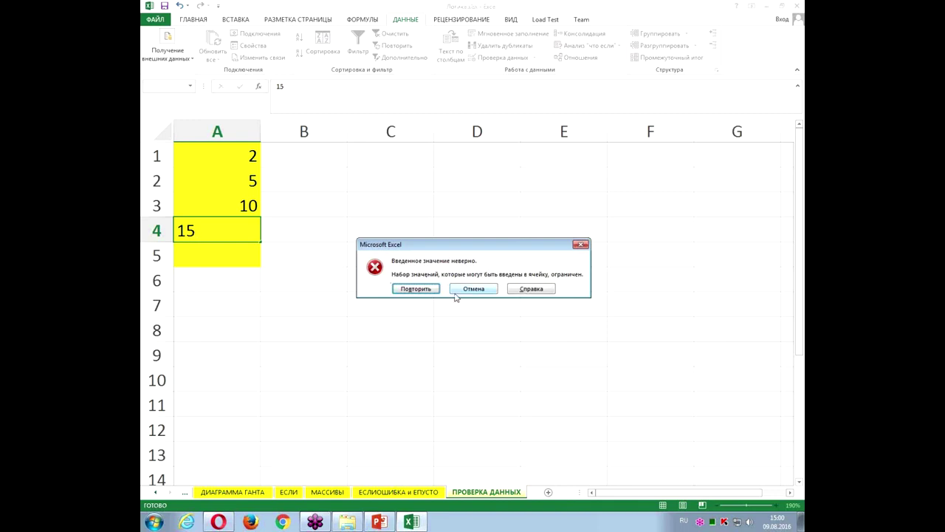
left_click(409, 293)
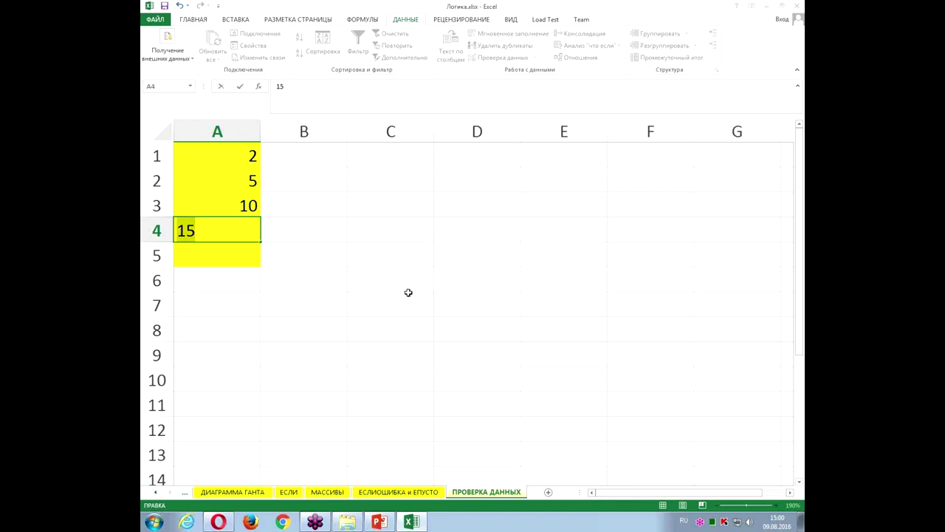
key("Return")
left_click(409, 292)
key("Return")
left_click(407, 294)
type("5,5")
key("Return")
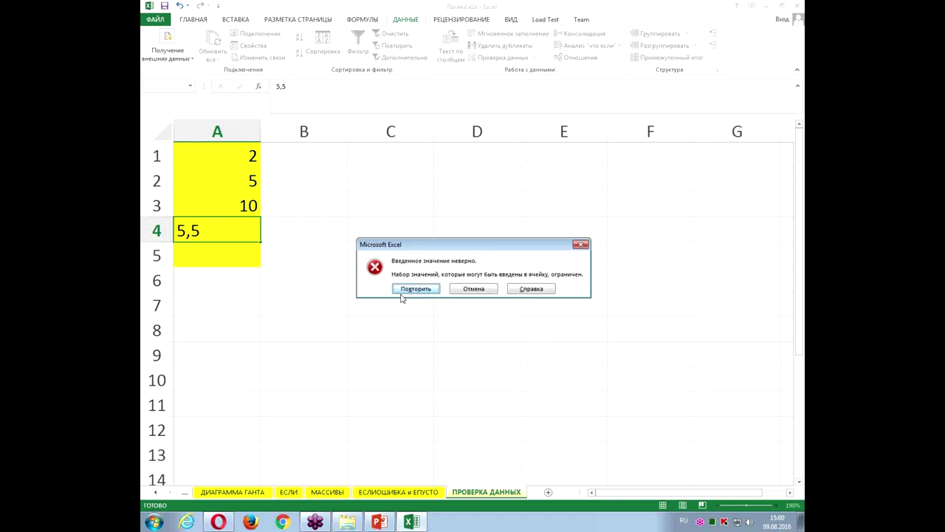
left_click(473, 289)
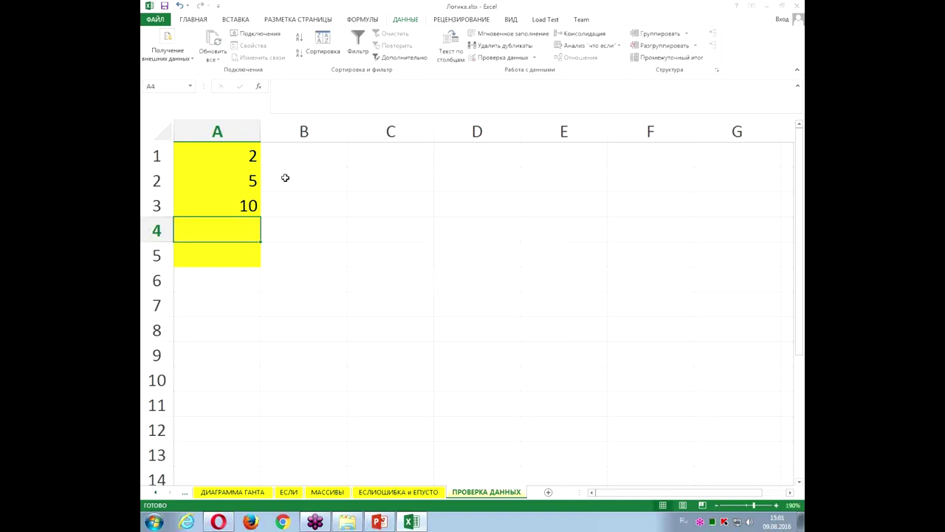
Clear the test values from A1:A5 and return to A1
left_click_drag(249, 156, 245, 246)
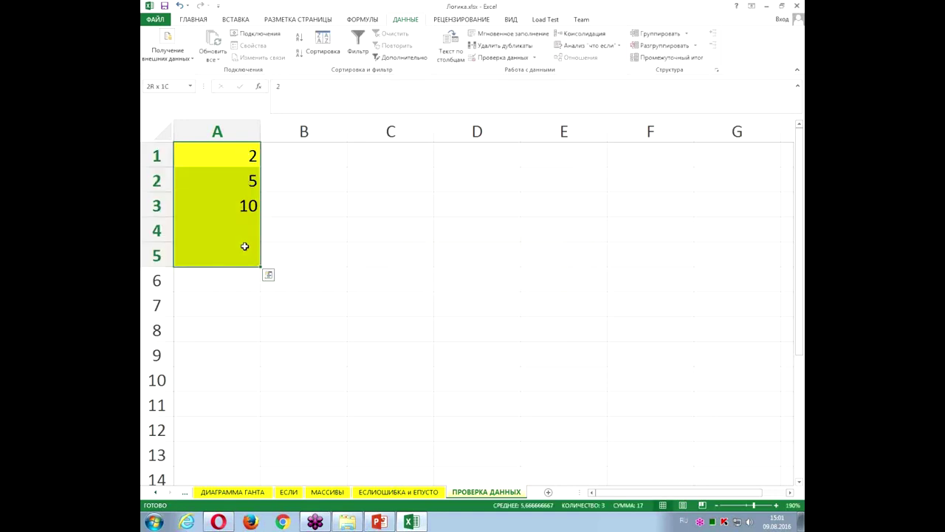
key("Delete")
left_click(232, 150)
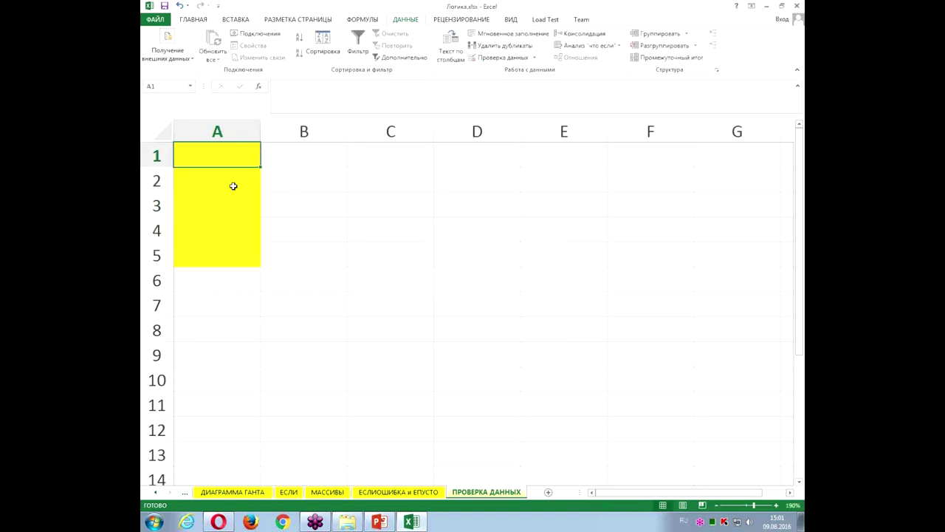
left_click_drag(234, 149, 238, 256)
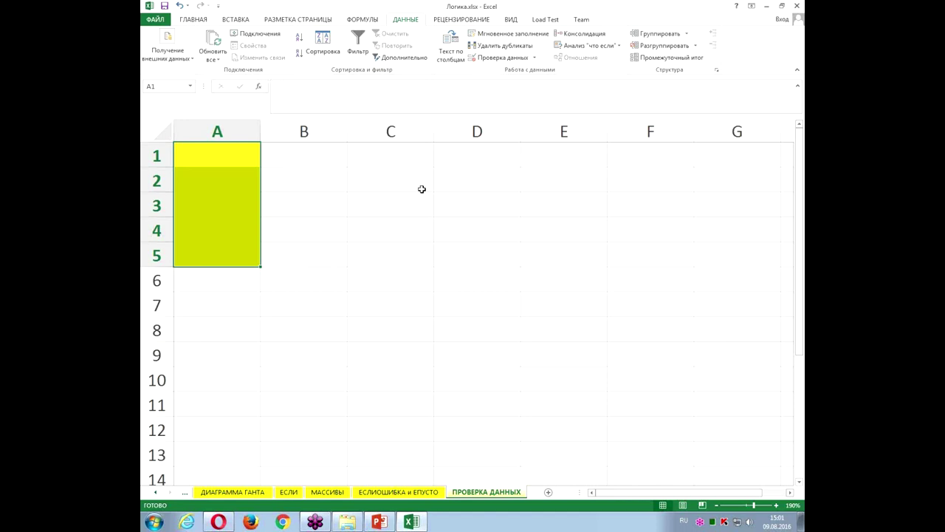
left_click(399, 160)
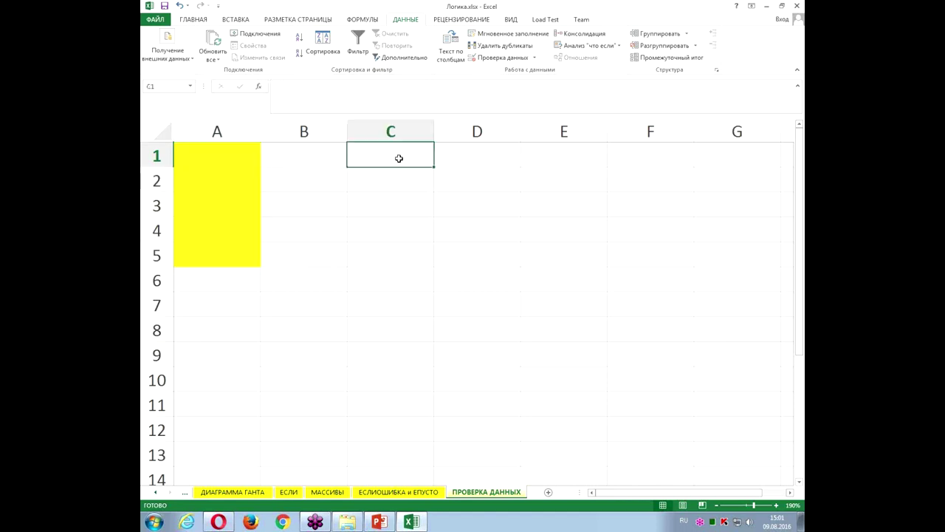
Insert ЕЧЁТН in C1 from the Information functions, testing 4 (ИСТИНА) then 5 (ЛОЖЬ)
left_click(362, 19)
left_click(319, 58)
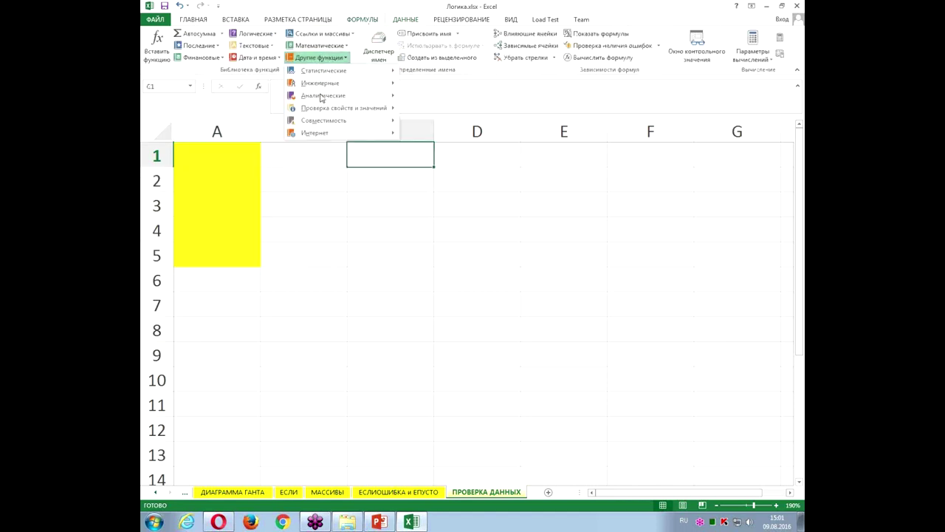
mouse_move(344, 108)
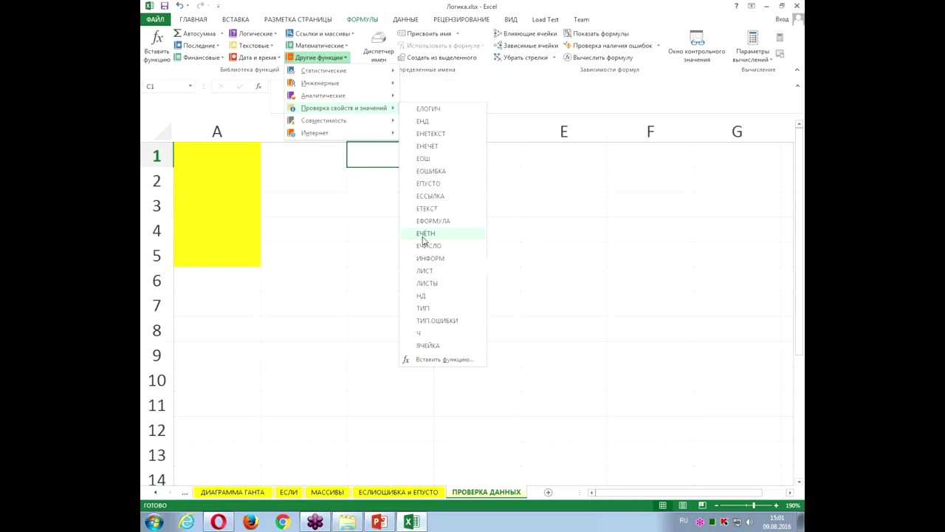
left_click(423, 234)
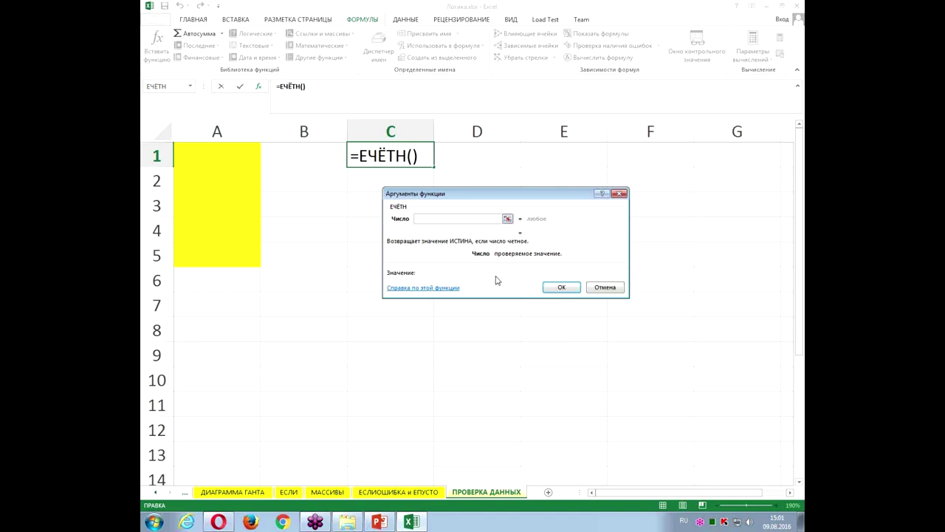
type("4")
key("Return")
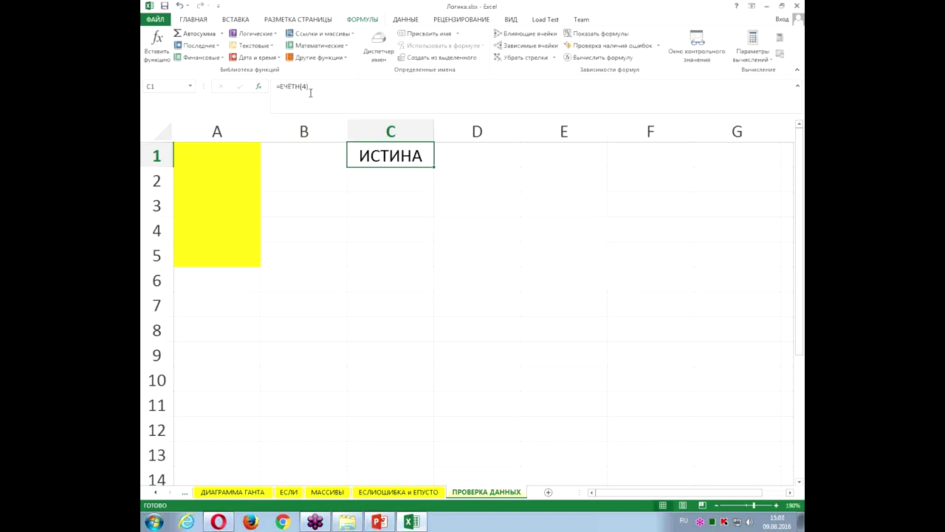
left_click(259, 87)
type("5")
key("Return")
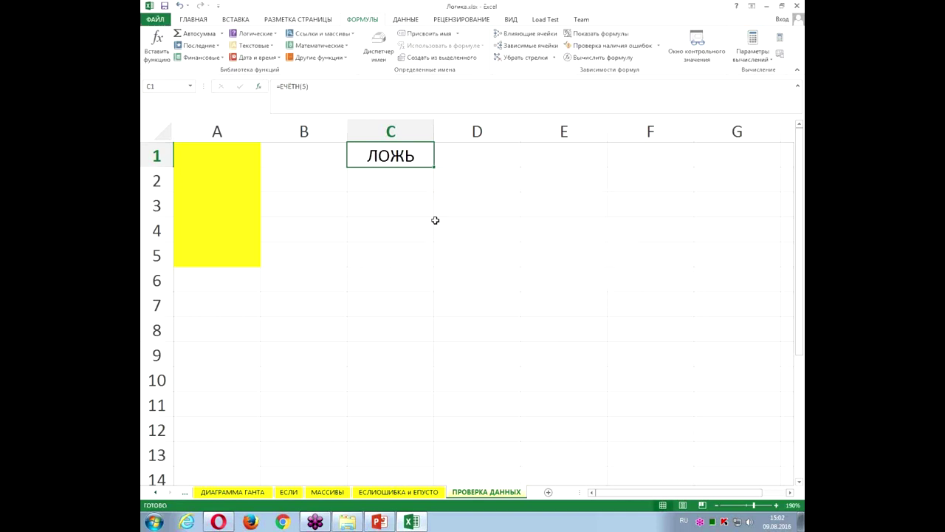
Select A1:A5 and bring up Data Validation with Alt, A, V, V
left_click_drag(229, 149, 232, 251)
key("alt")
key("a")
key("v")
key("v")
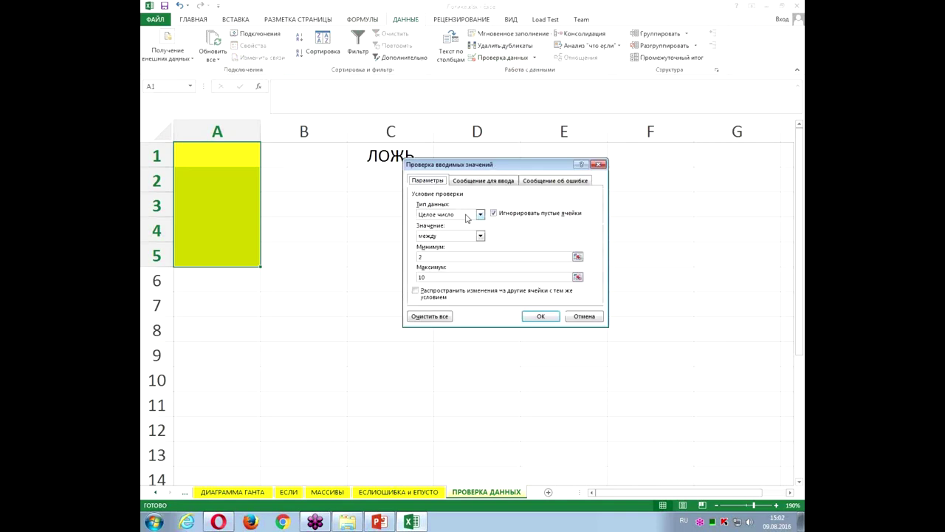
Clear the old rule, set Allow to Custom (Другой), and begin the =и( formula with an A1 reference
left_click(440, 317)
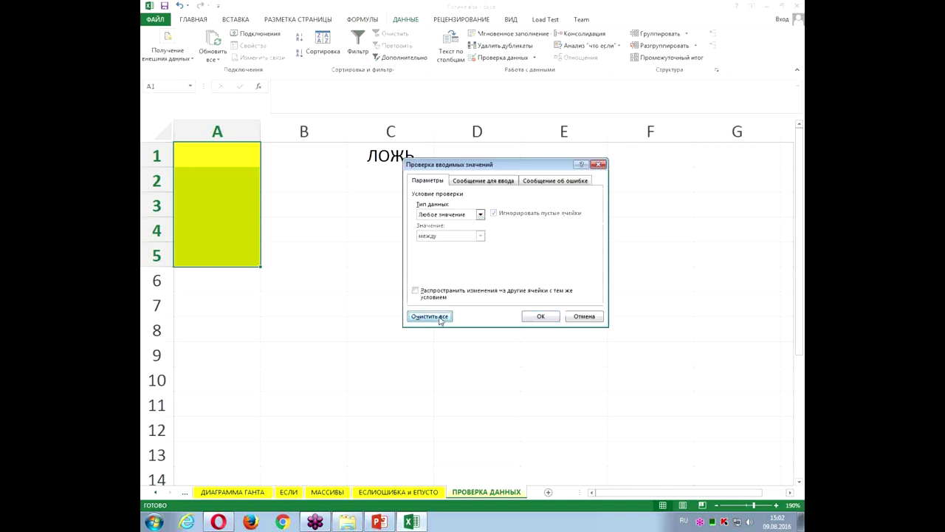
left_click(442, 215)
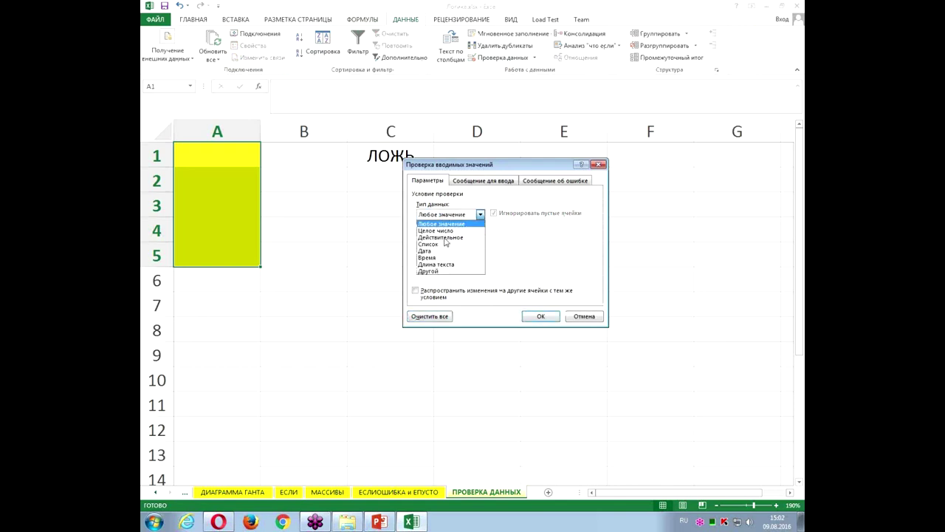
left_click(439, 271)
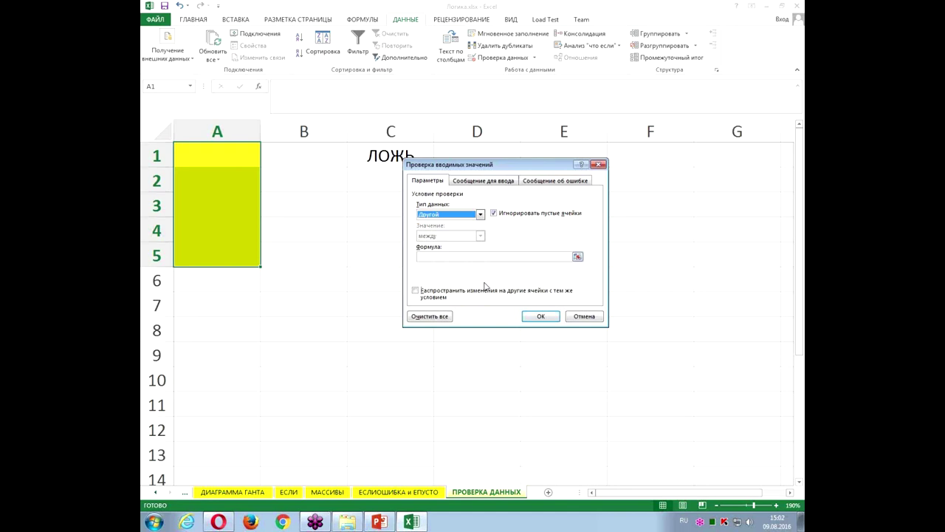
left_click_drag(468, 163, 451, 187)
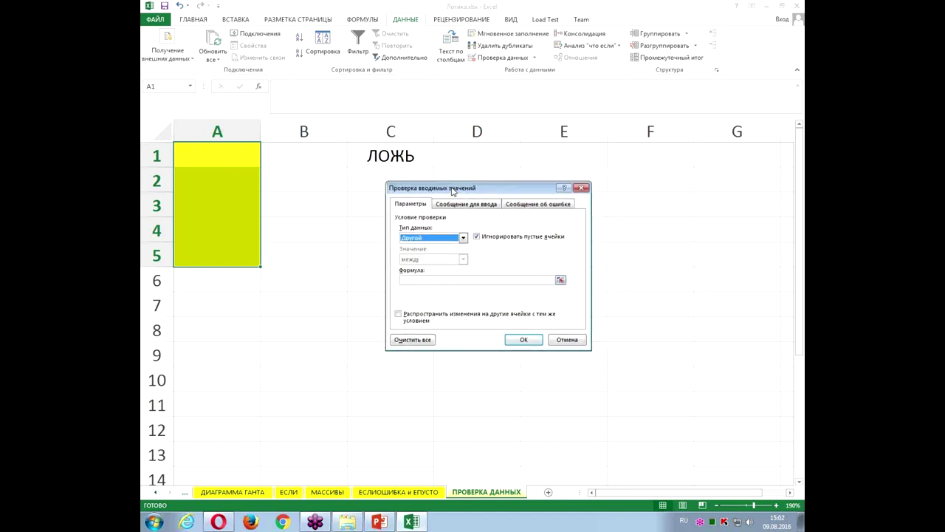
left_click(459, 281)
type("=и(")
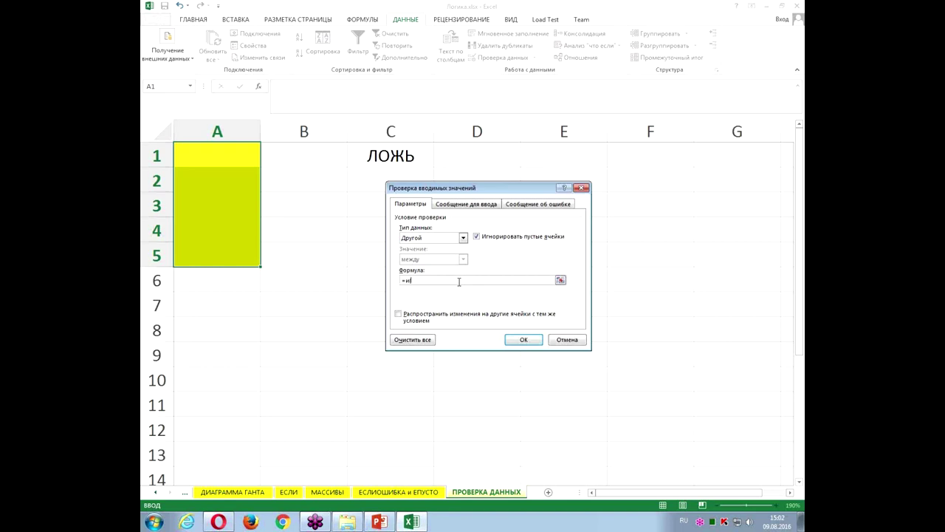
left_click(215, 152)
Complete the validation formula as =и(A1>=2;A1<=10;ечётн(A1))
key("alt+shift")
type(">=")
type("2;")
left_click(209, 157)
type("=10;ечётн")
left_click(219, 157)
type(")")
Copy the finished formula, apply the even-number rule, and select C3
left_click_drag(517, 281, 383, 274)
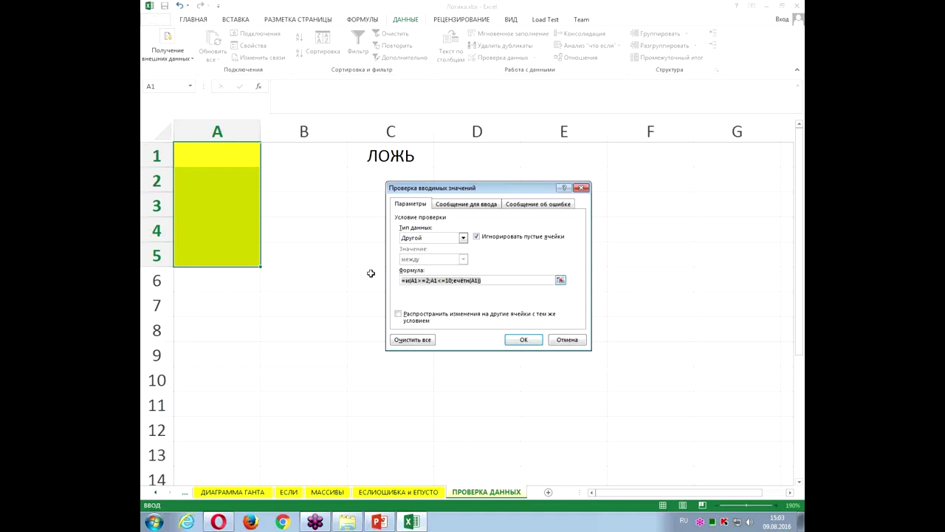
left_click(530, 341)
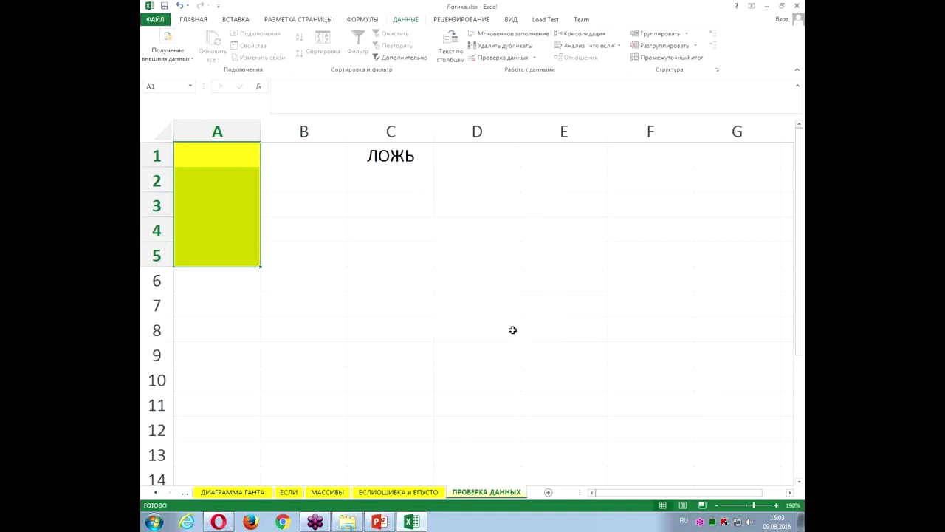
left_click(407, 206)
Paste the validation formula as text into C3 with a leading apostrophe
type("'")
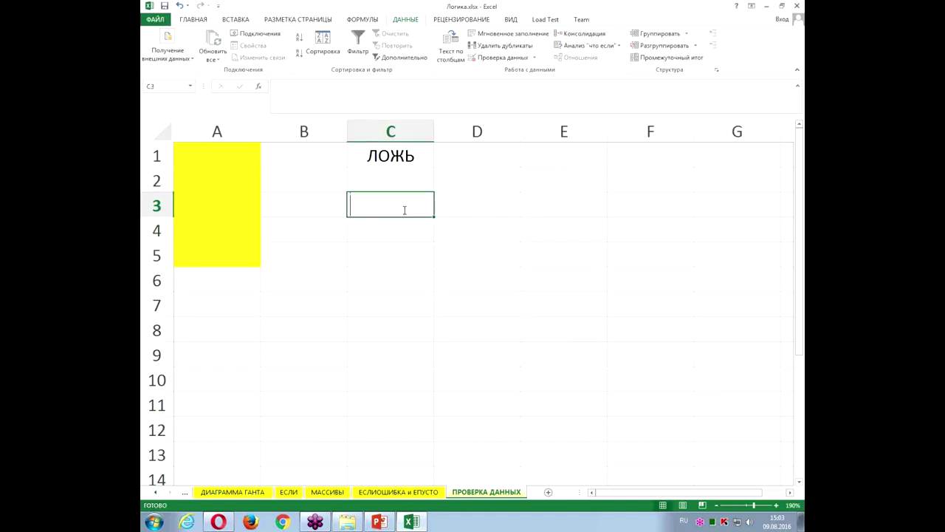
key("ctrl+v")
key("ctrl+Return")
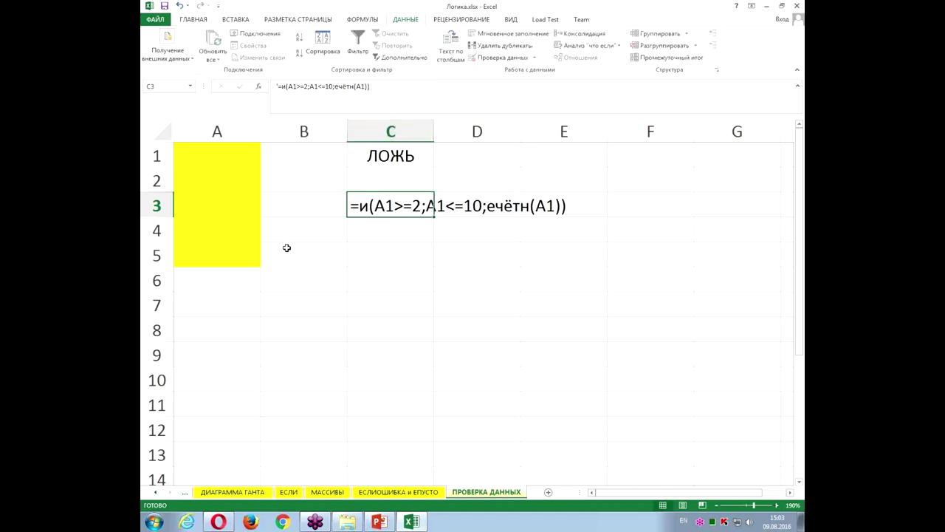
left_click(295, 249)
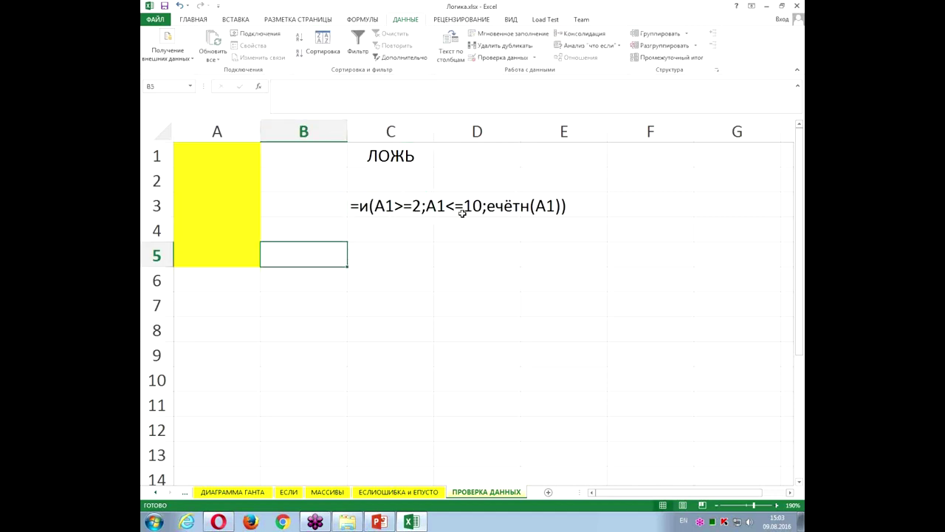
Enter 2, 6 and 10 in A1:A3, with 5 rejected, then select A1:A5
left_click(210, 149)
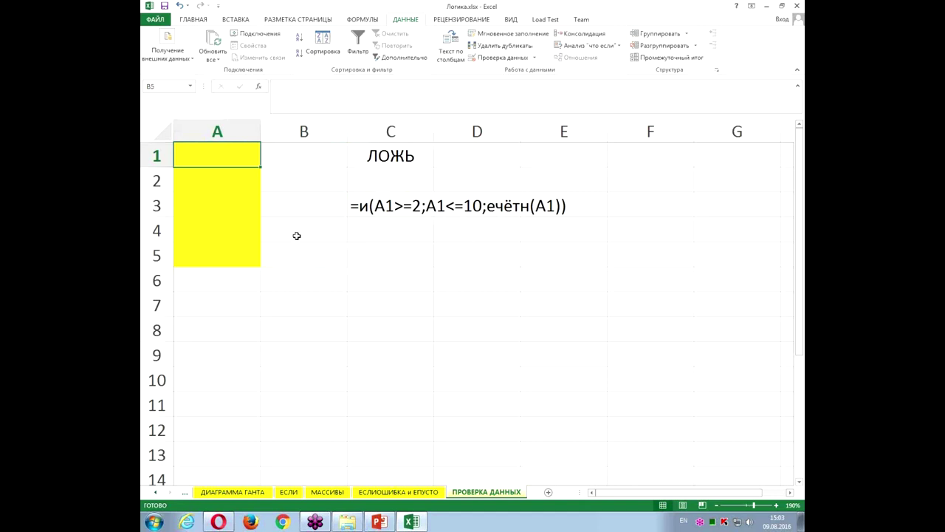
type("2")
key("Return")
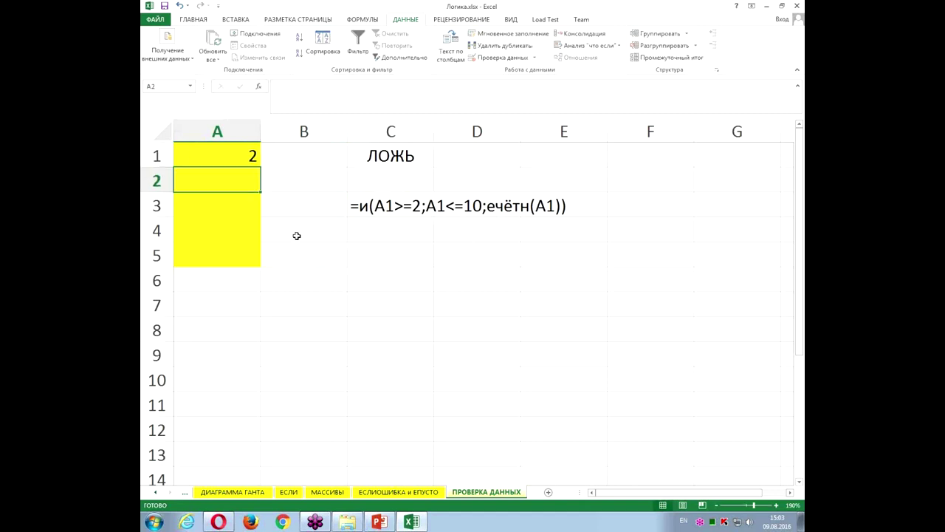
type("6")
key("Return")
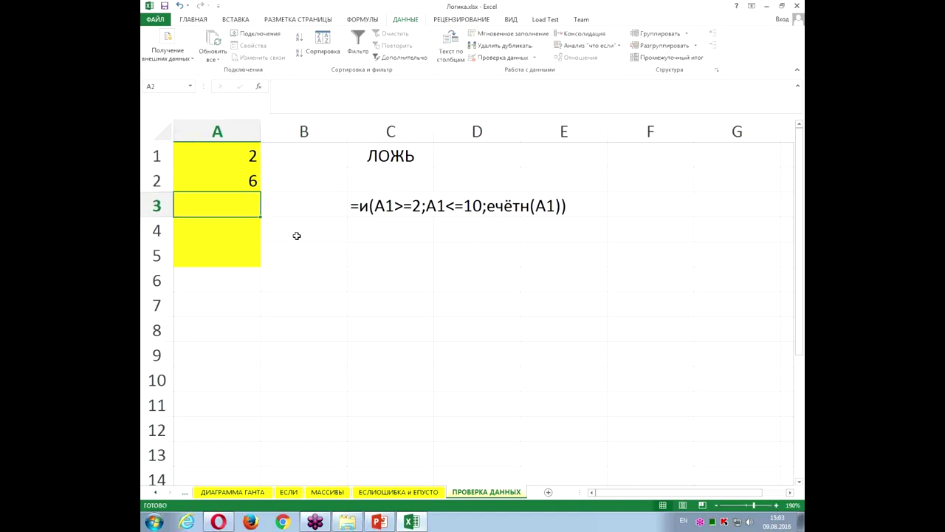
type("5")
key("Return")
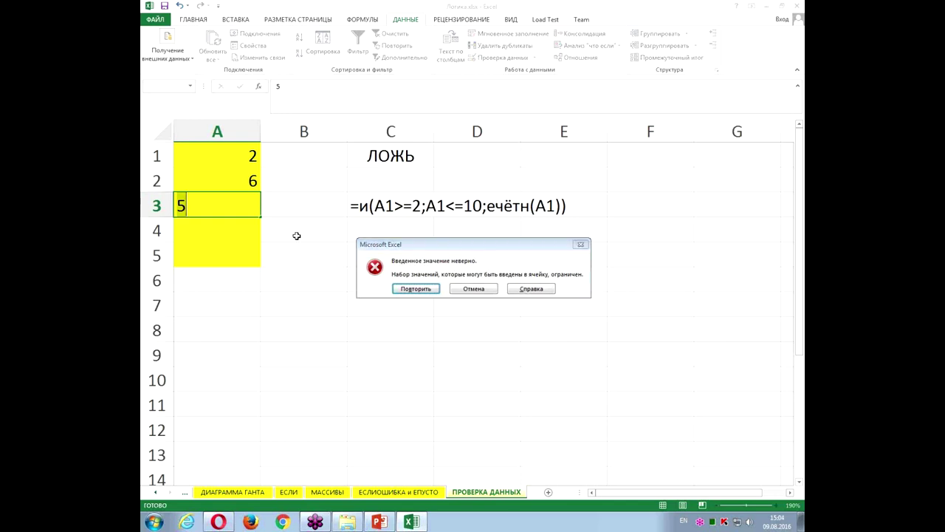
key("Return")
type("10")
key("Return")
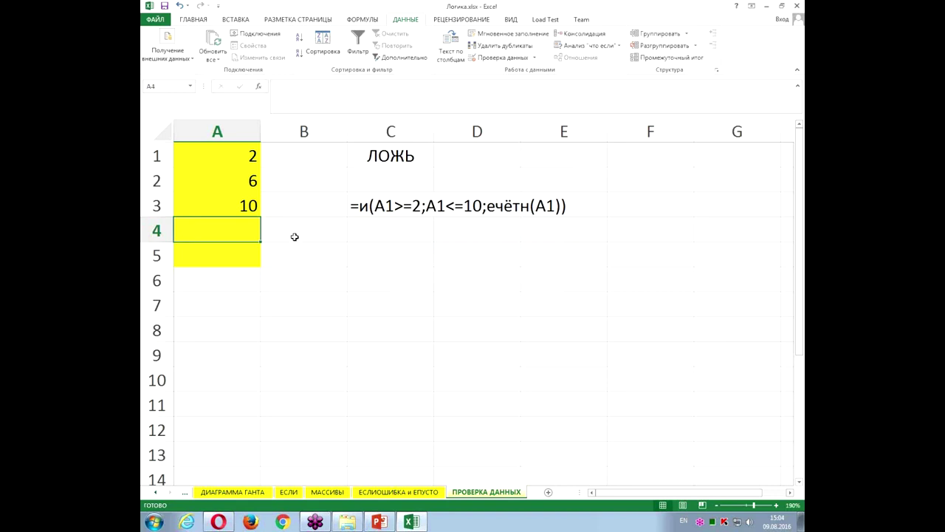
left_click_drag(236, 151, 237, 252)
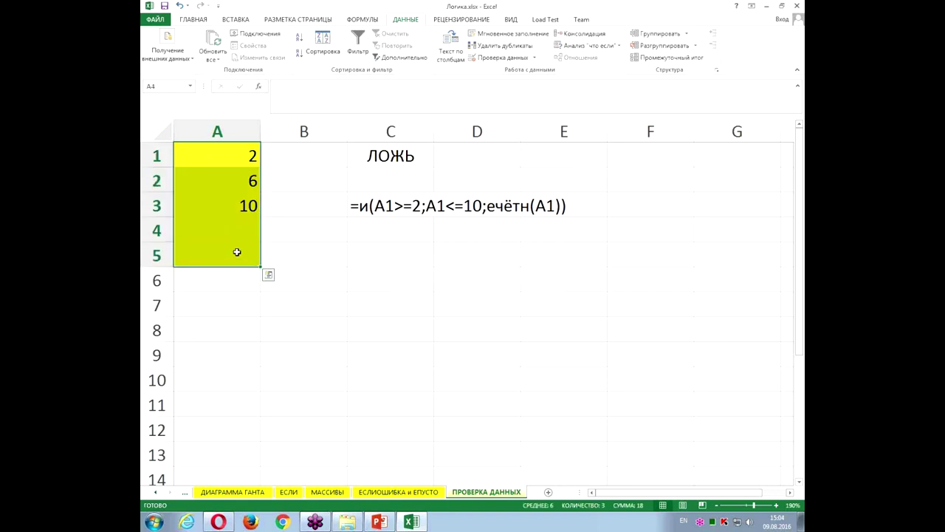
Delete the test values in A1:A5 and reopen Data Validation for the range
key("Delete")
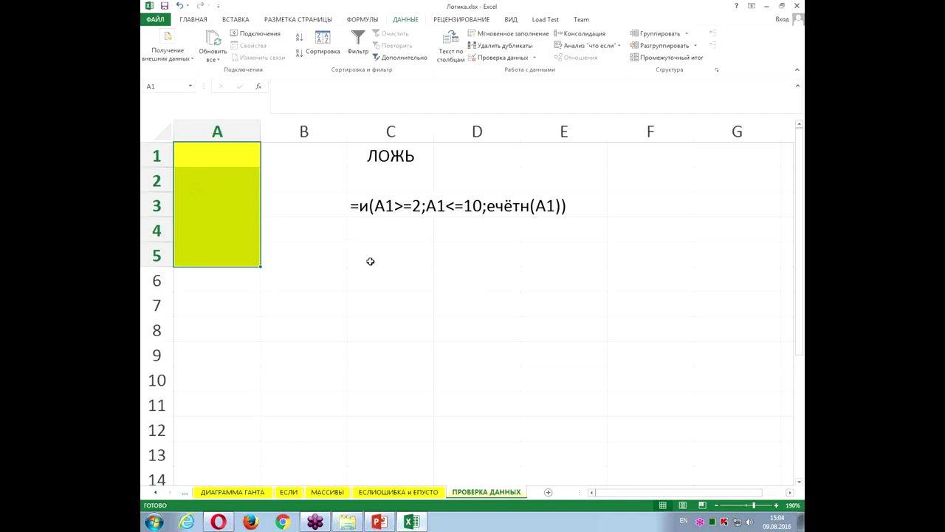
left_click(502, 58)
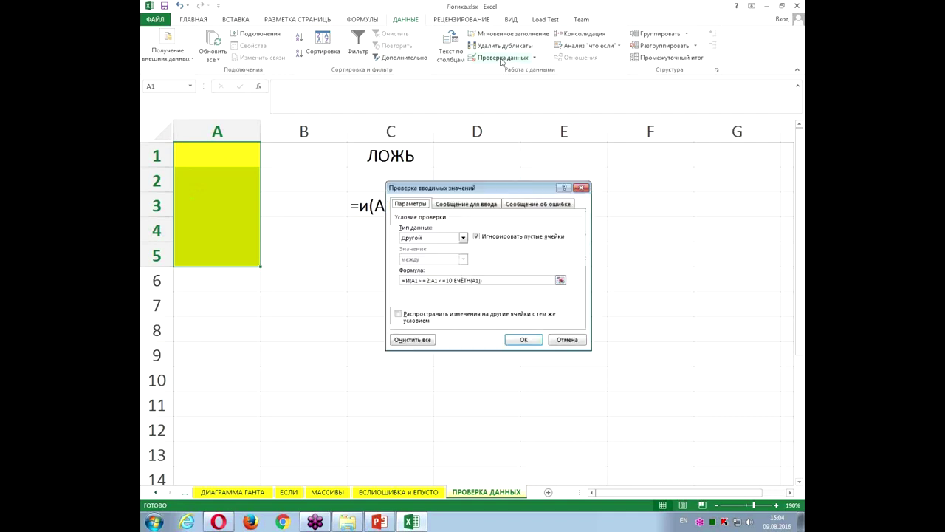
Append ;СУММ($A$1:$A$5)<=20 to the custom formula, copy it, and apply the rule
left_click(485, 281)
type(";с")
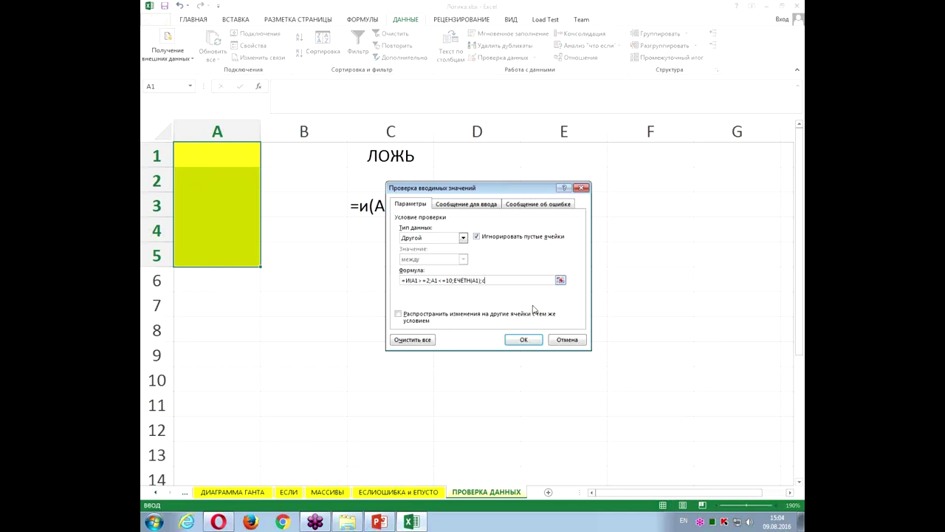
type("умм(")
left_click_drag(215, 150, 213, 251)
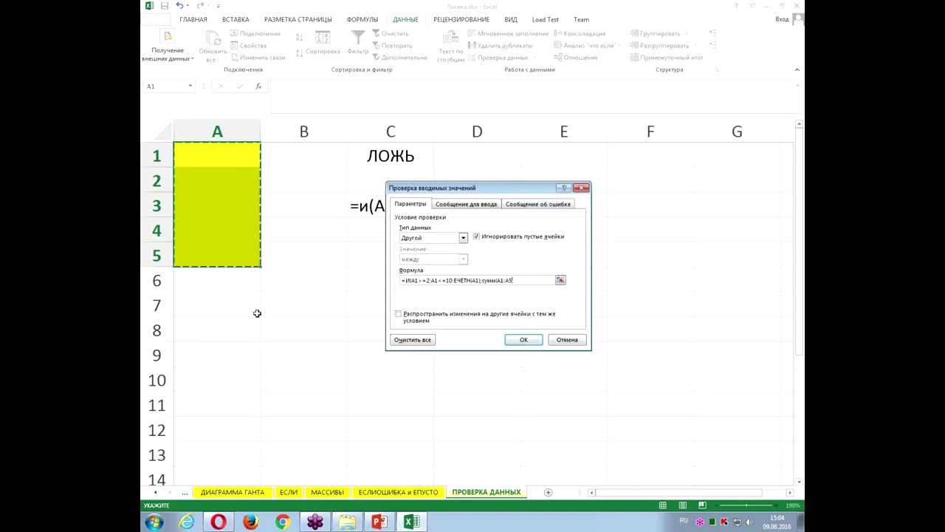
key("F4")
type(")")
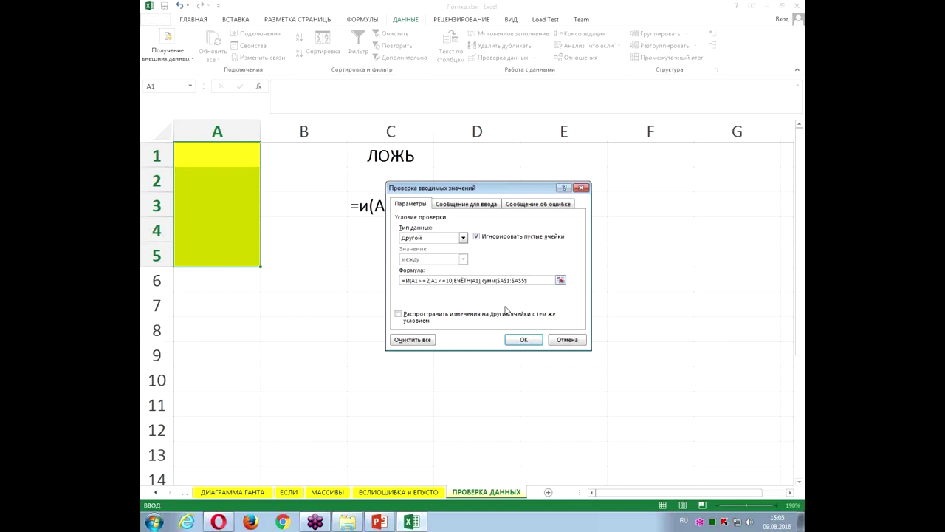
key("alt+shift")
type("<=20")
left_click_drag(542, 280, 361, 275)
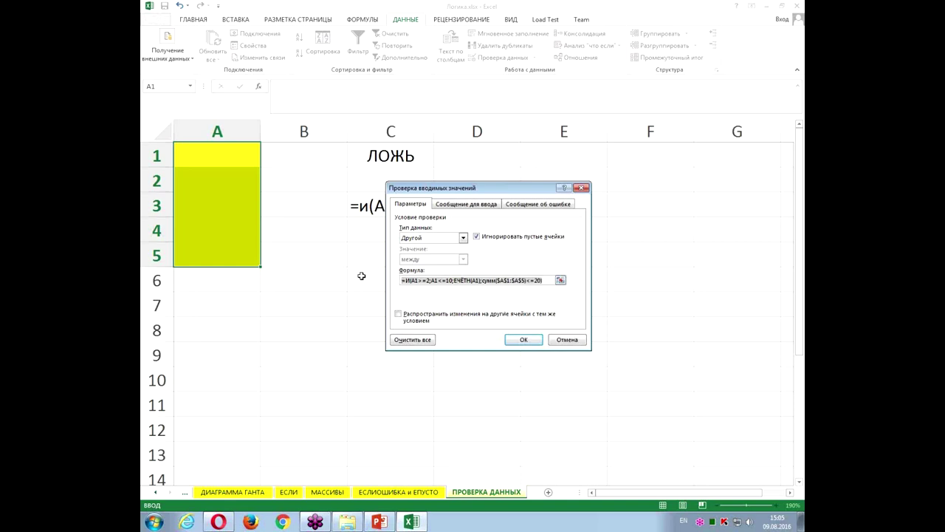
left_click(516, 340)
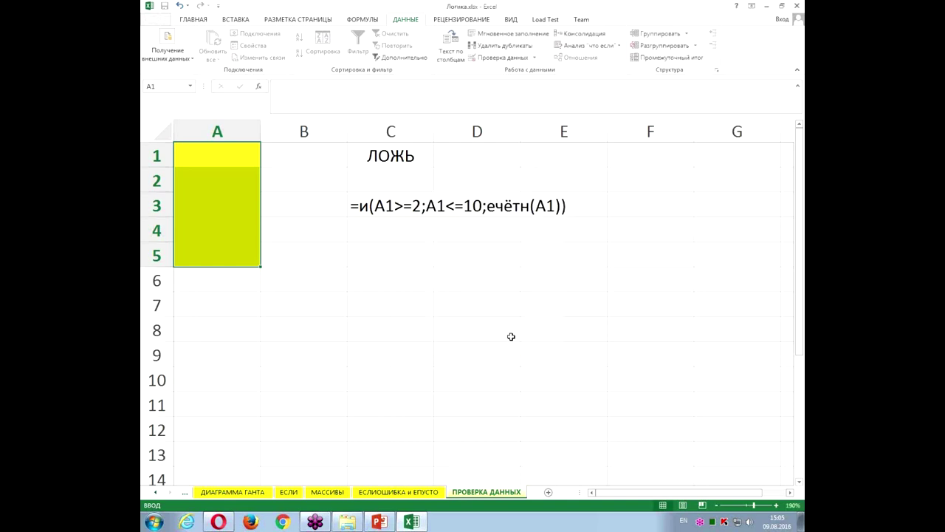
Paste the extended validation formula as text into C5
left_click(371, 249)
key("ctrl+v")
key("Return")
left_click(373, 303)
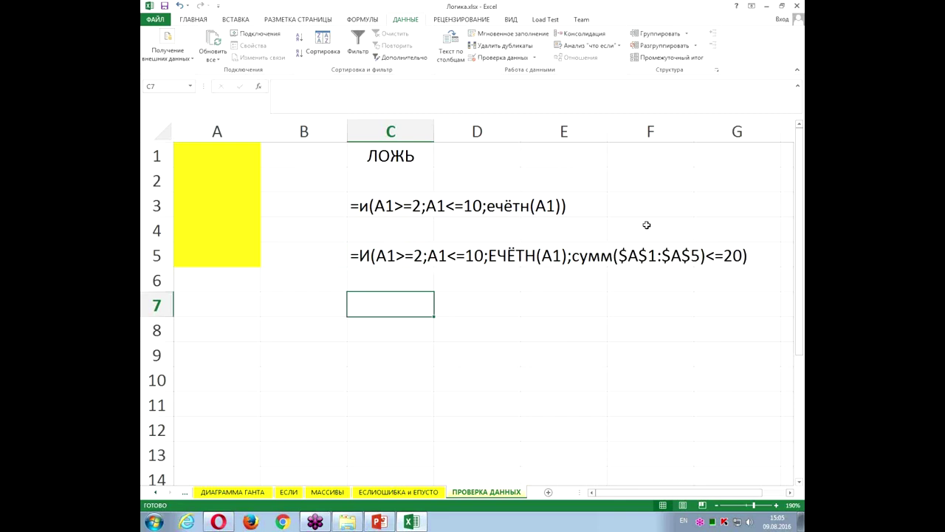
Enter 6, 4 and 10 into A1:A3, all accepted
left_click(189, 150)
type("6")
key("Return")
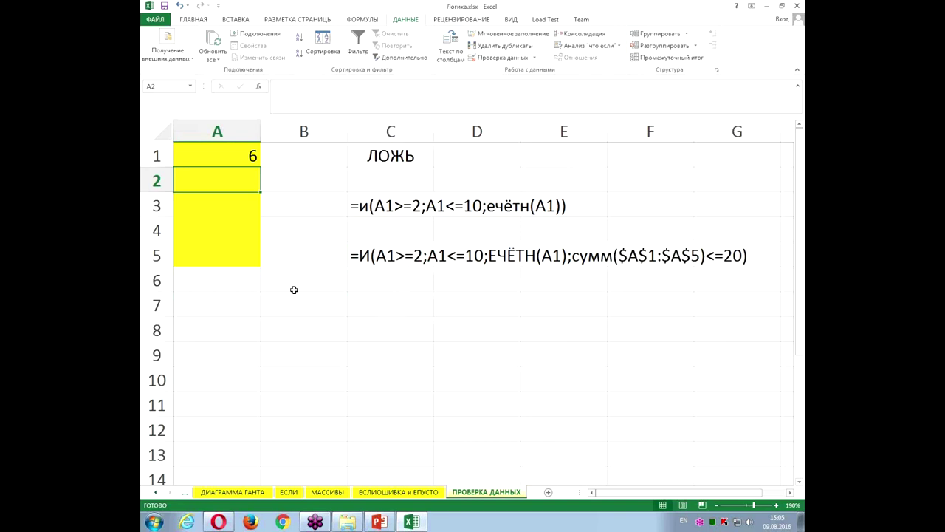
type("4")
key("Return")
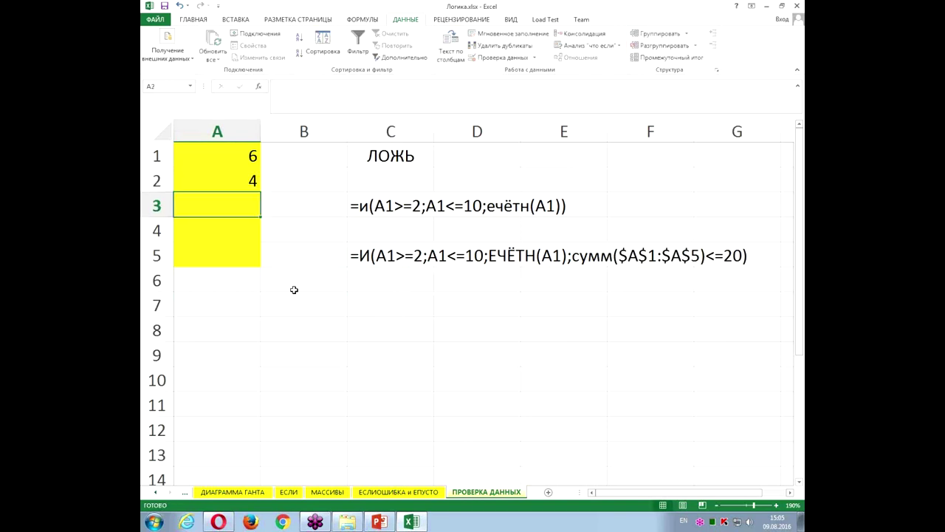
type("10")
key("Return")
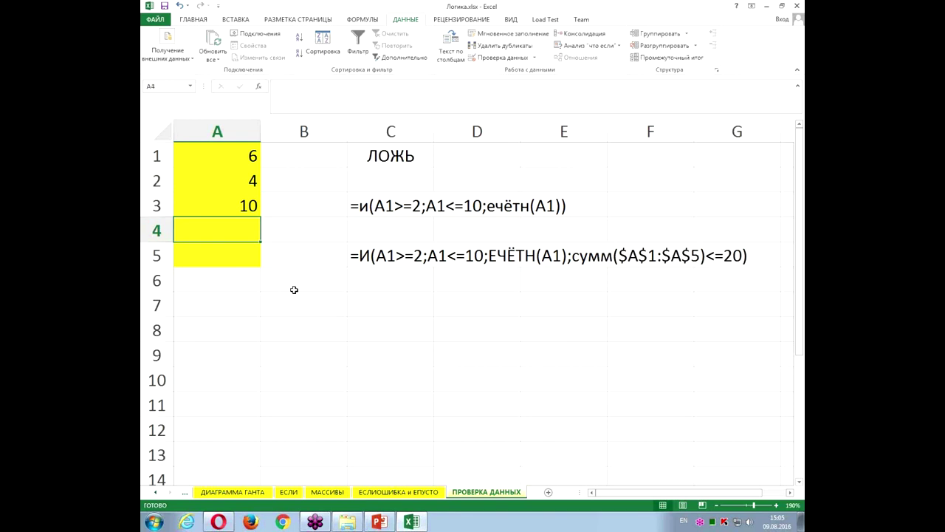
Try 2 in A4, see it refused by the sum limit, and cancel the entry
type("2")
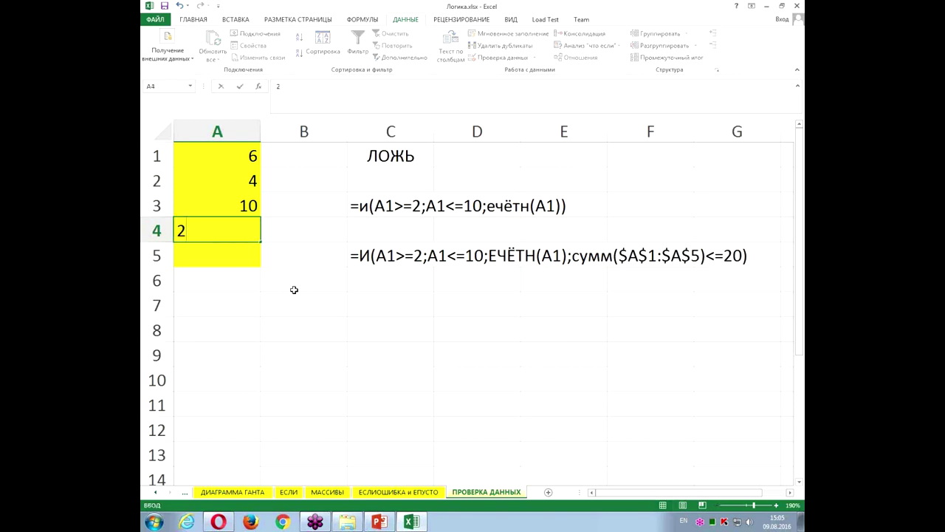
key("Return")
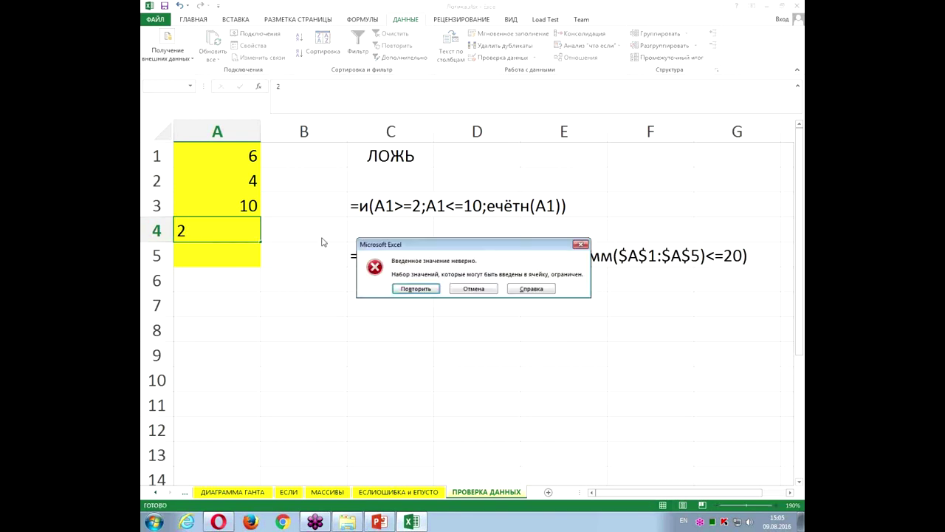
left_click_drag(479, 244, 445, 287)
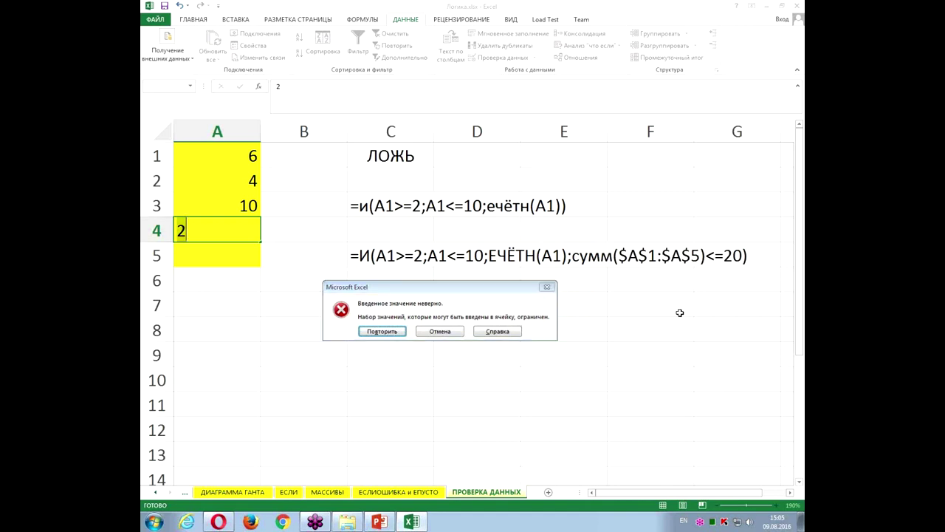
key("Return")
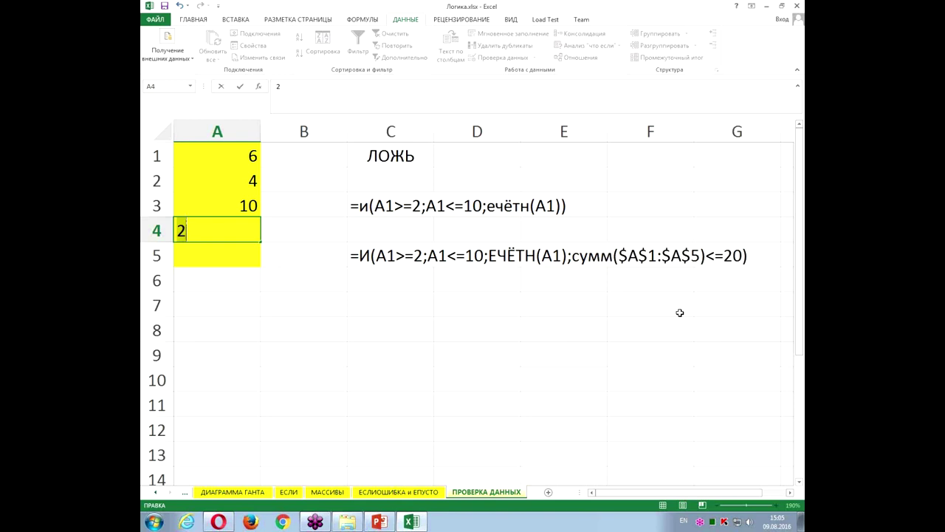
key("Return")
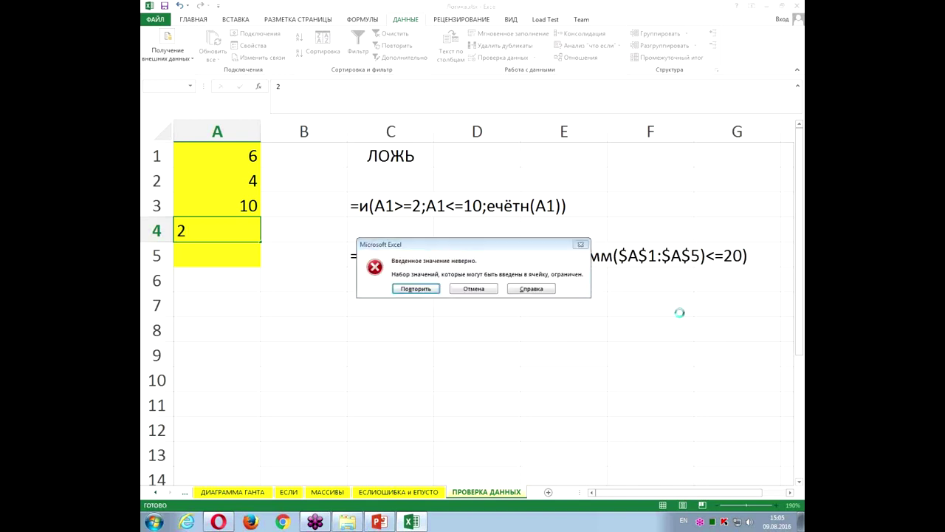
key("Return")
key("Escape")
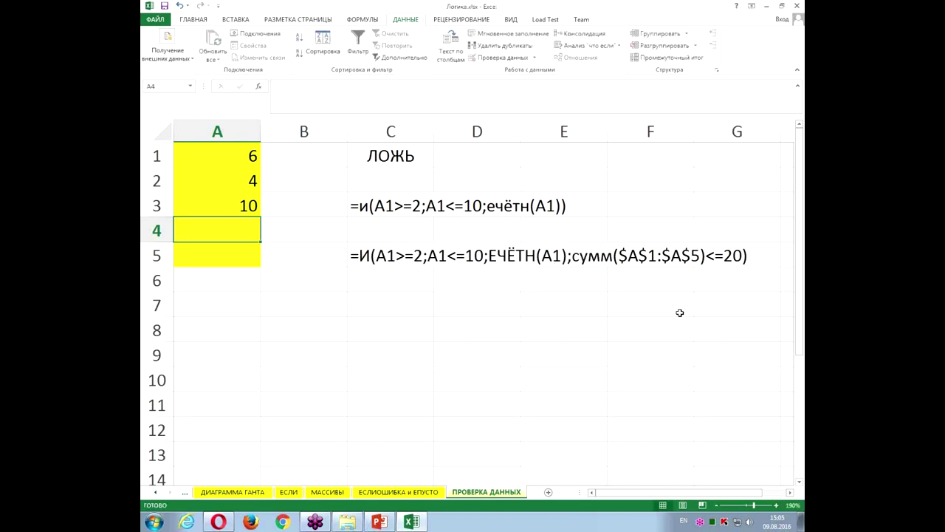